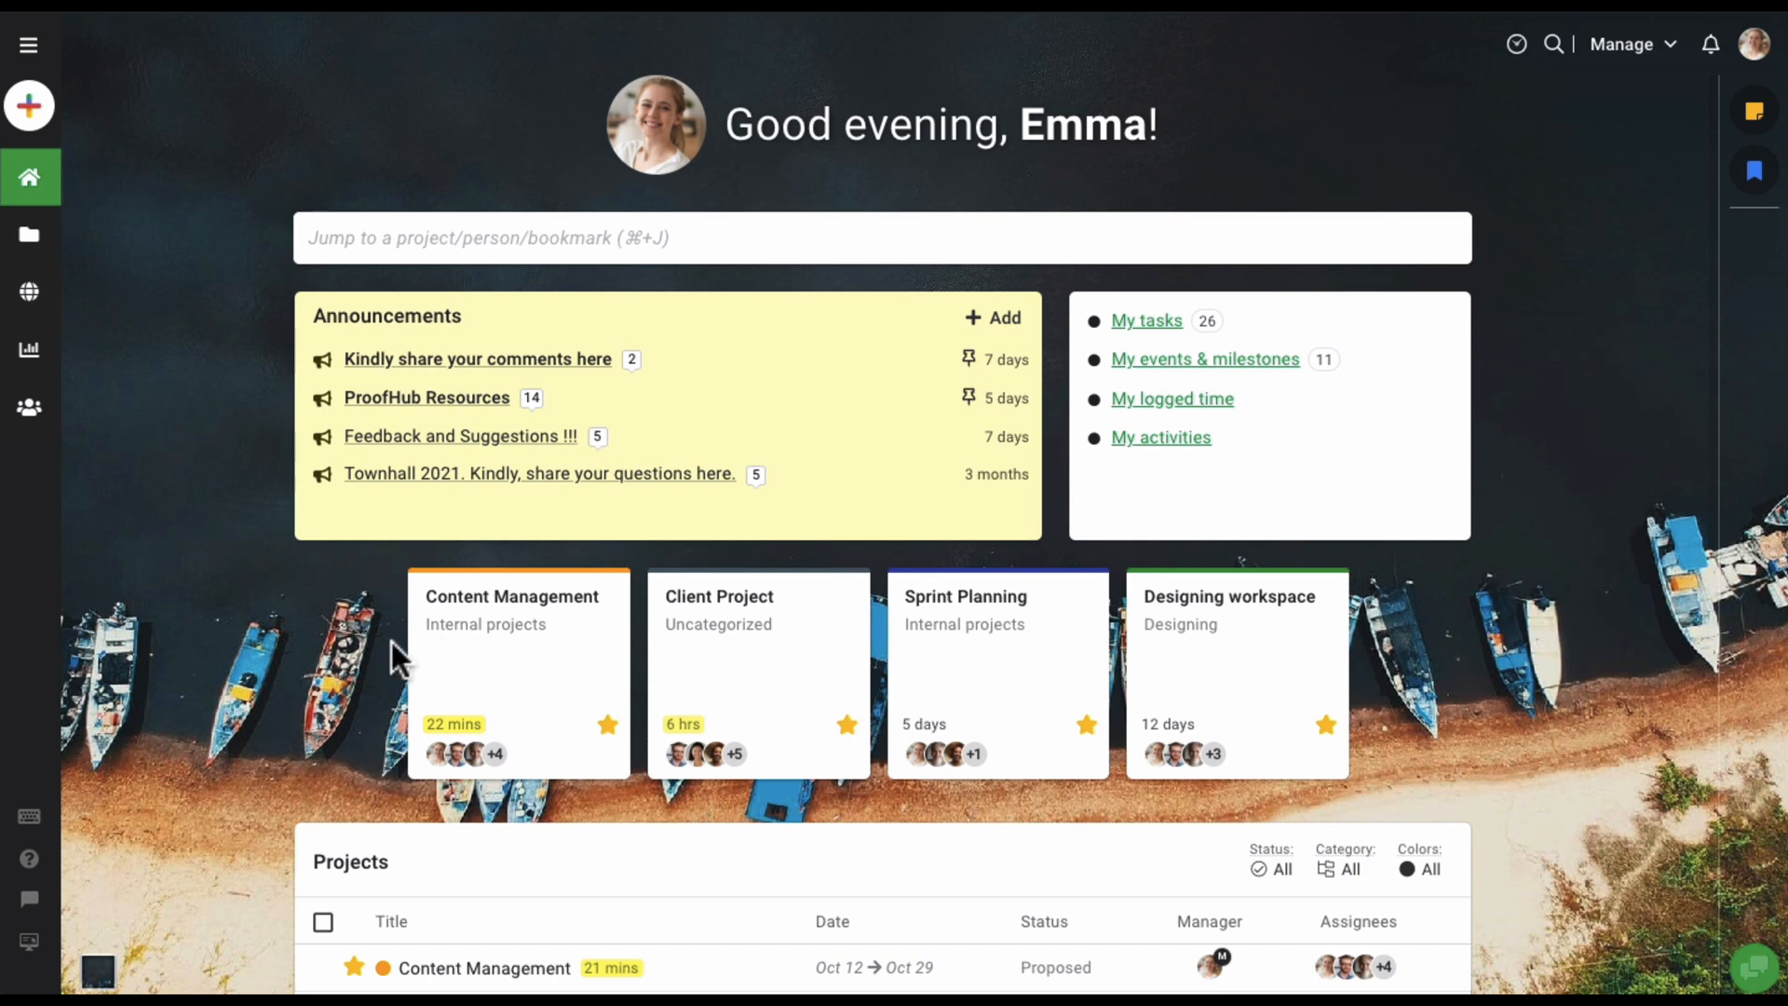
# Open the Content Management project from the project list on the home page.
pyautogui.scroll(-1, 392, 652)
pyautogui.scroll(-3, 390, 670)
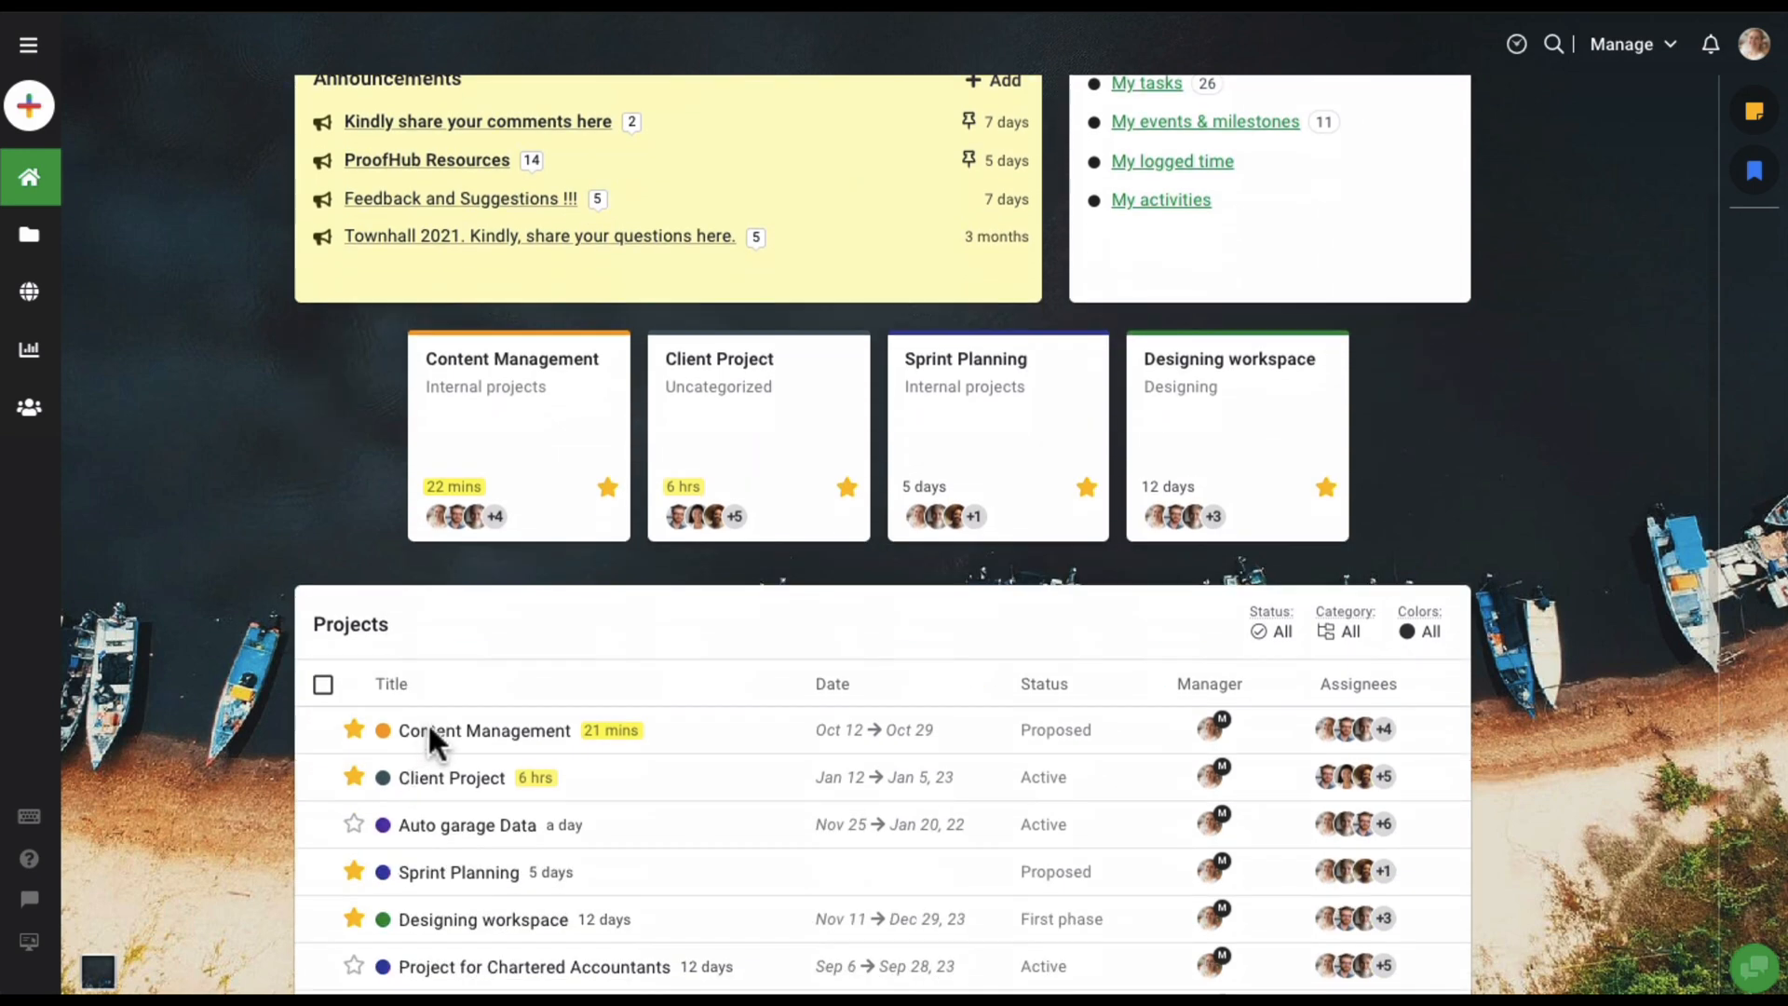
pyautogui.rightClick(455, 736)
pyautogui.click(531, 777)
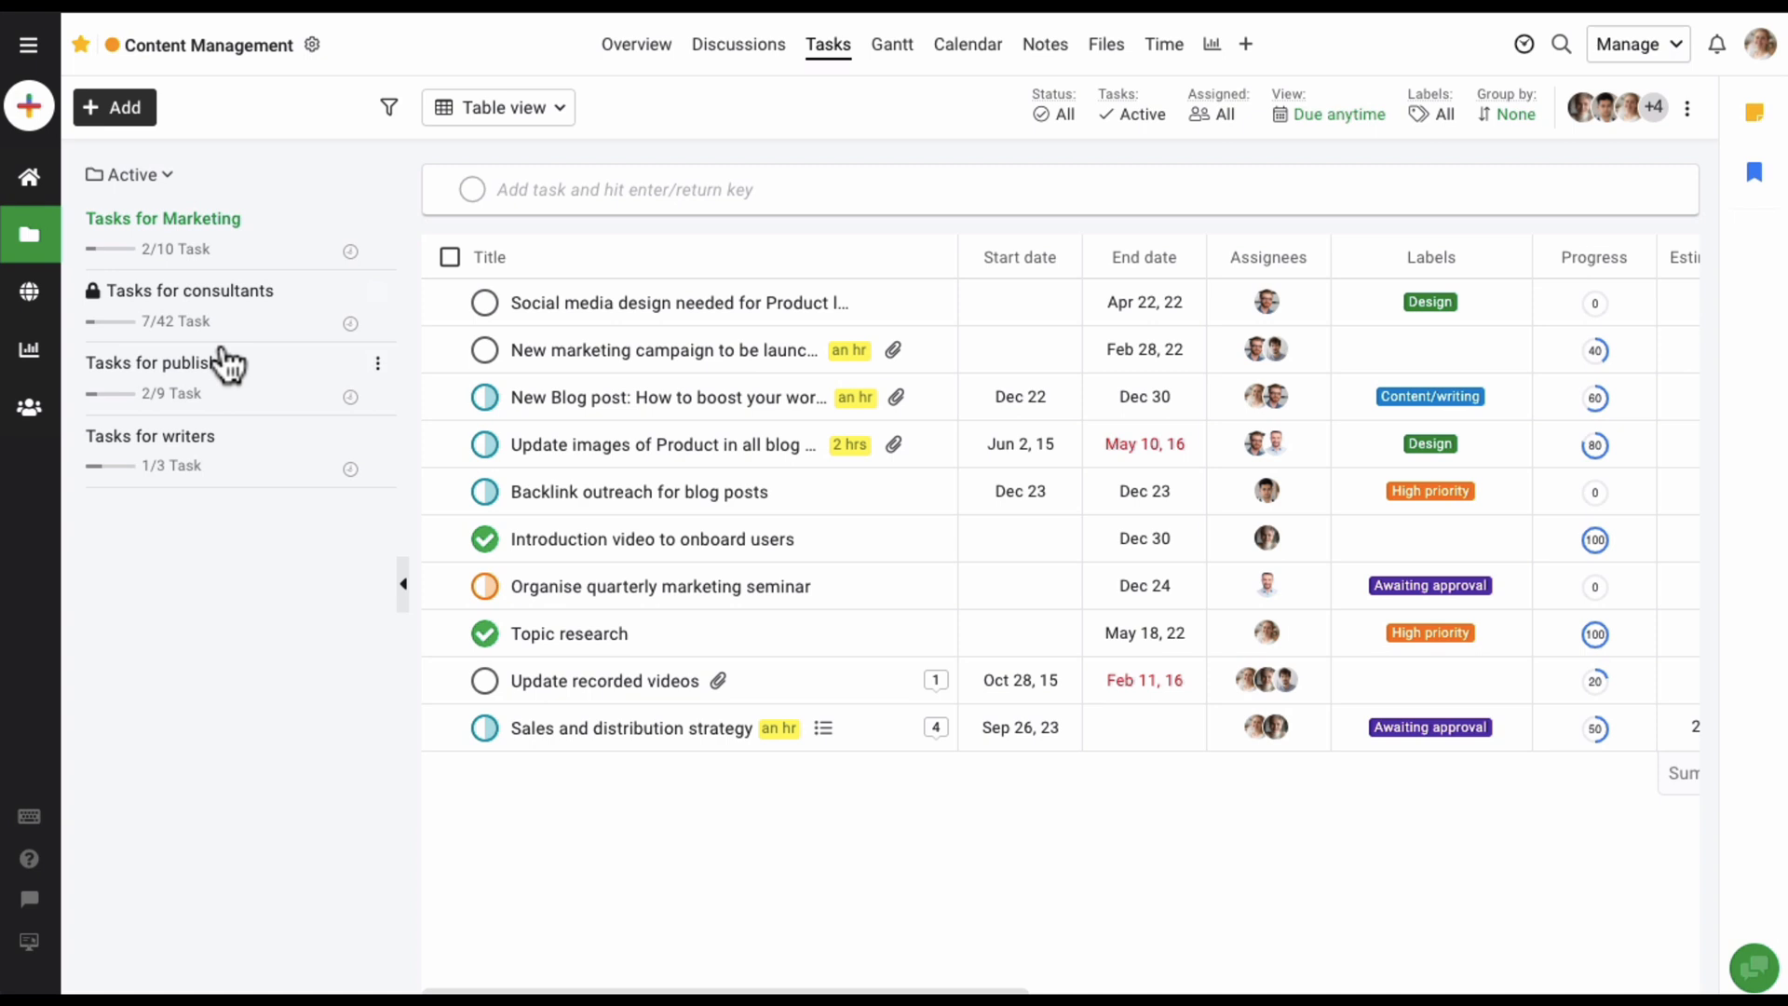
# Start a new task list titled "Task for IT" and associate it with the IT workflow.
pyautogui.click(133, 121)
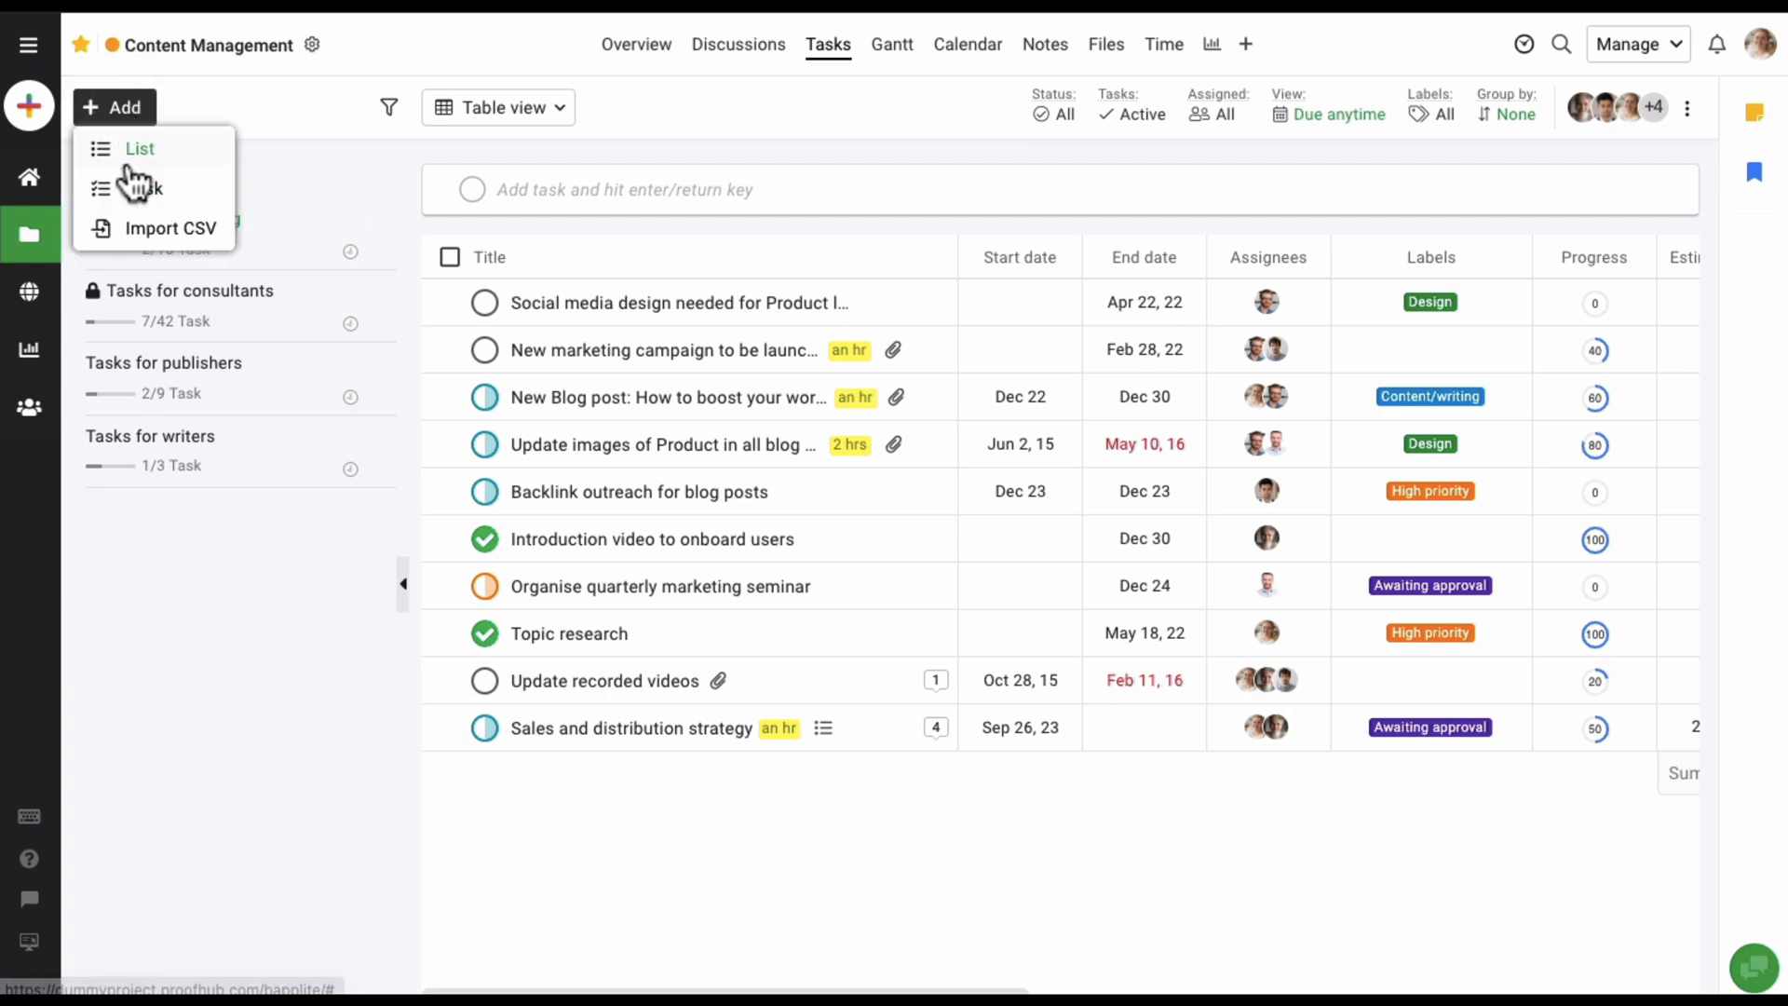
pyautogui.click(142, 151)
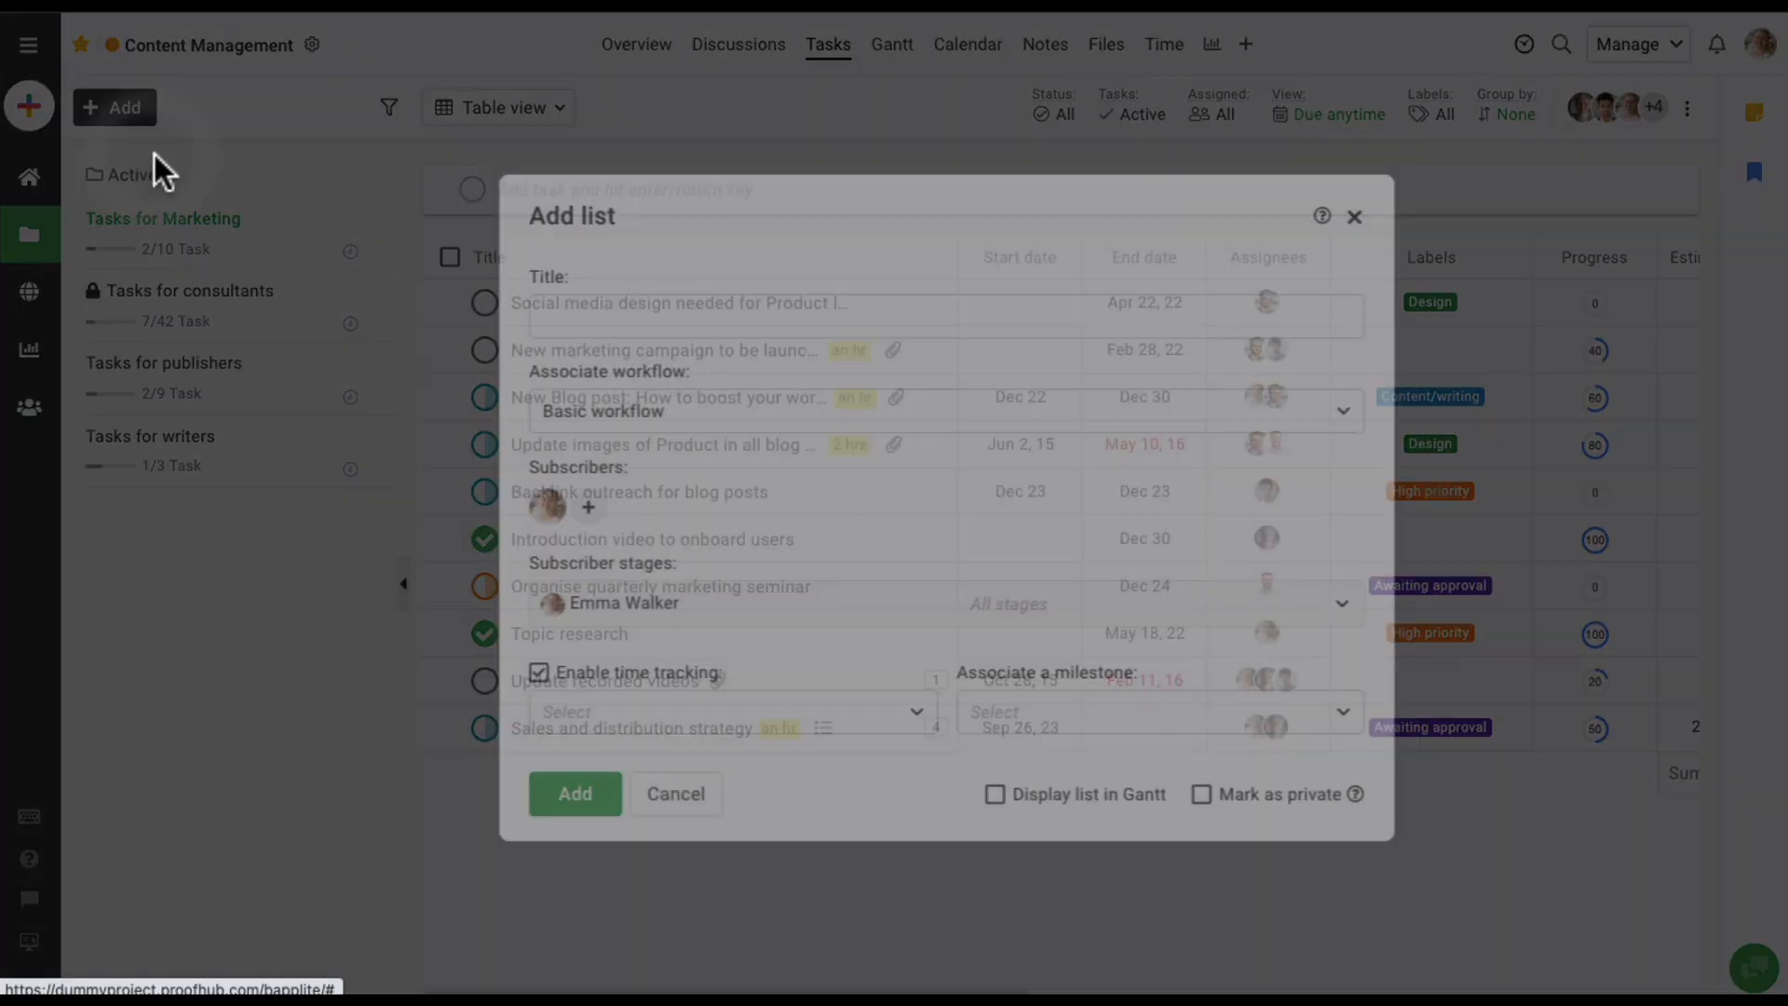
pyautogui.write('T')
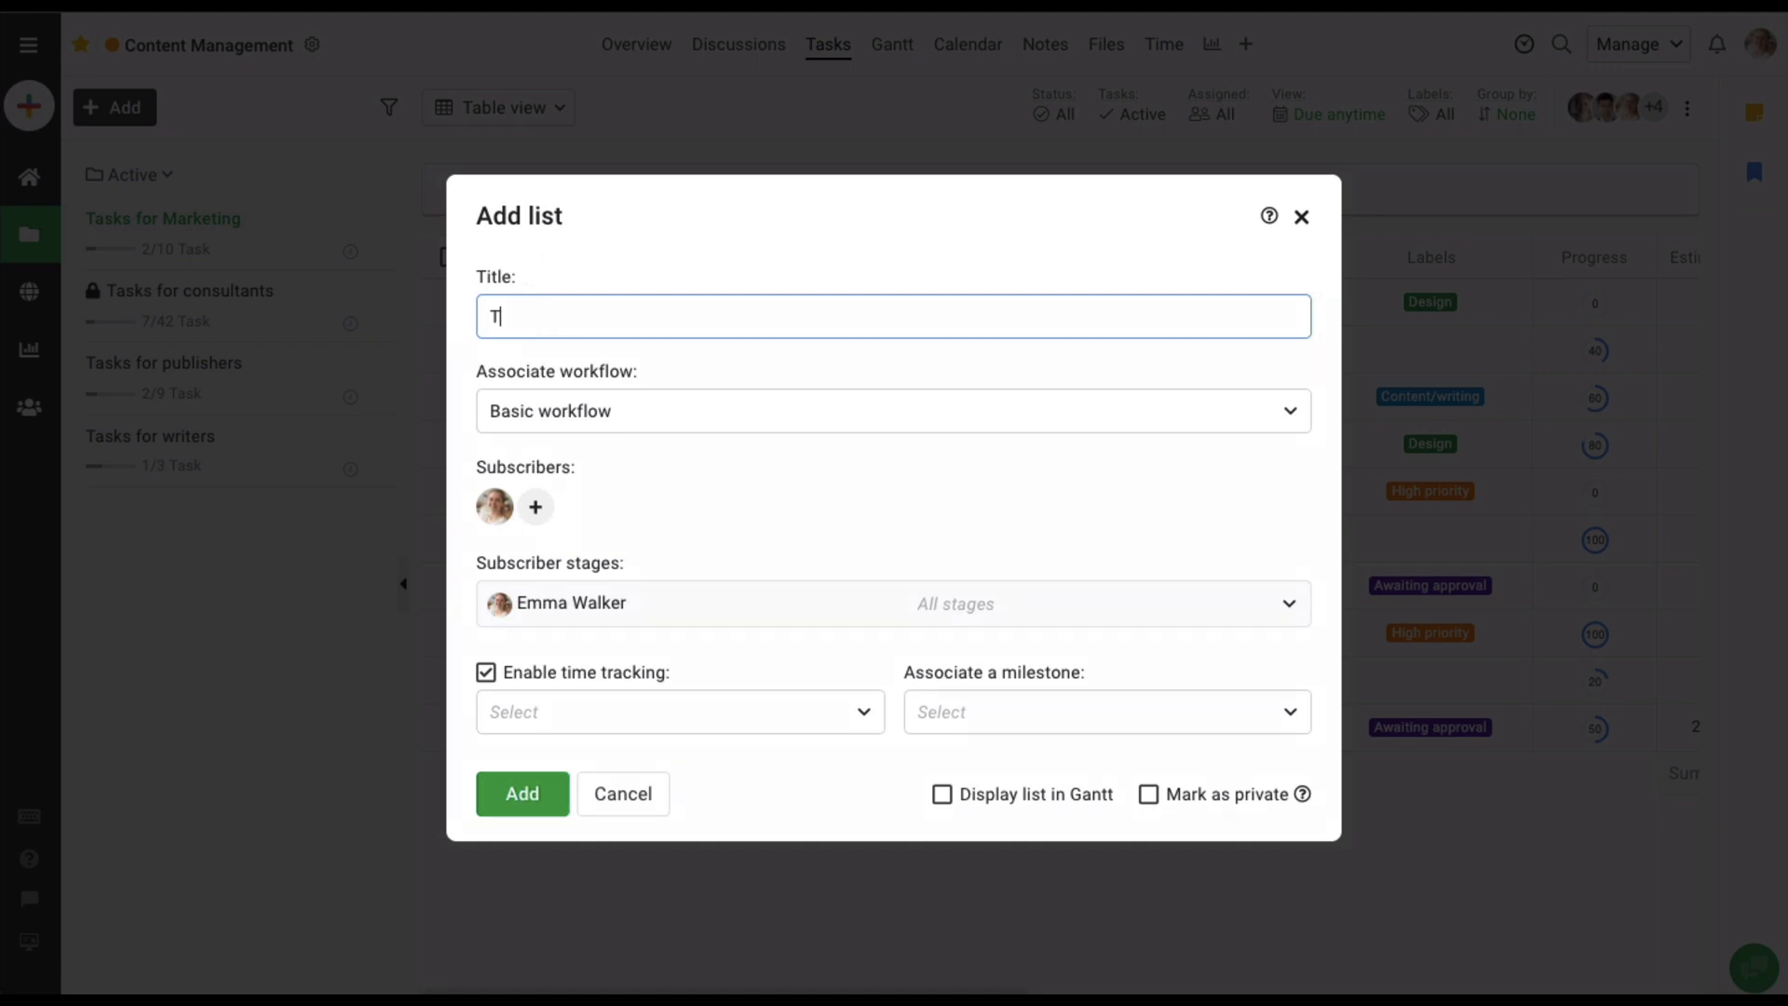
pyautogui.write('ask for l')
pyautogui.write('T')
pyautogui.click(579, 411)
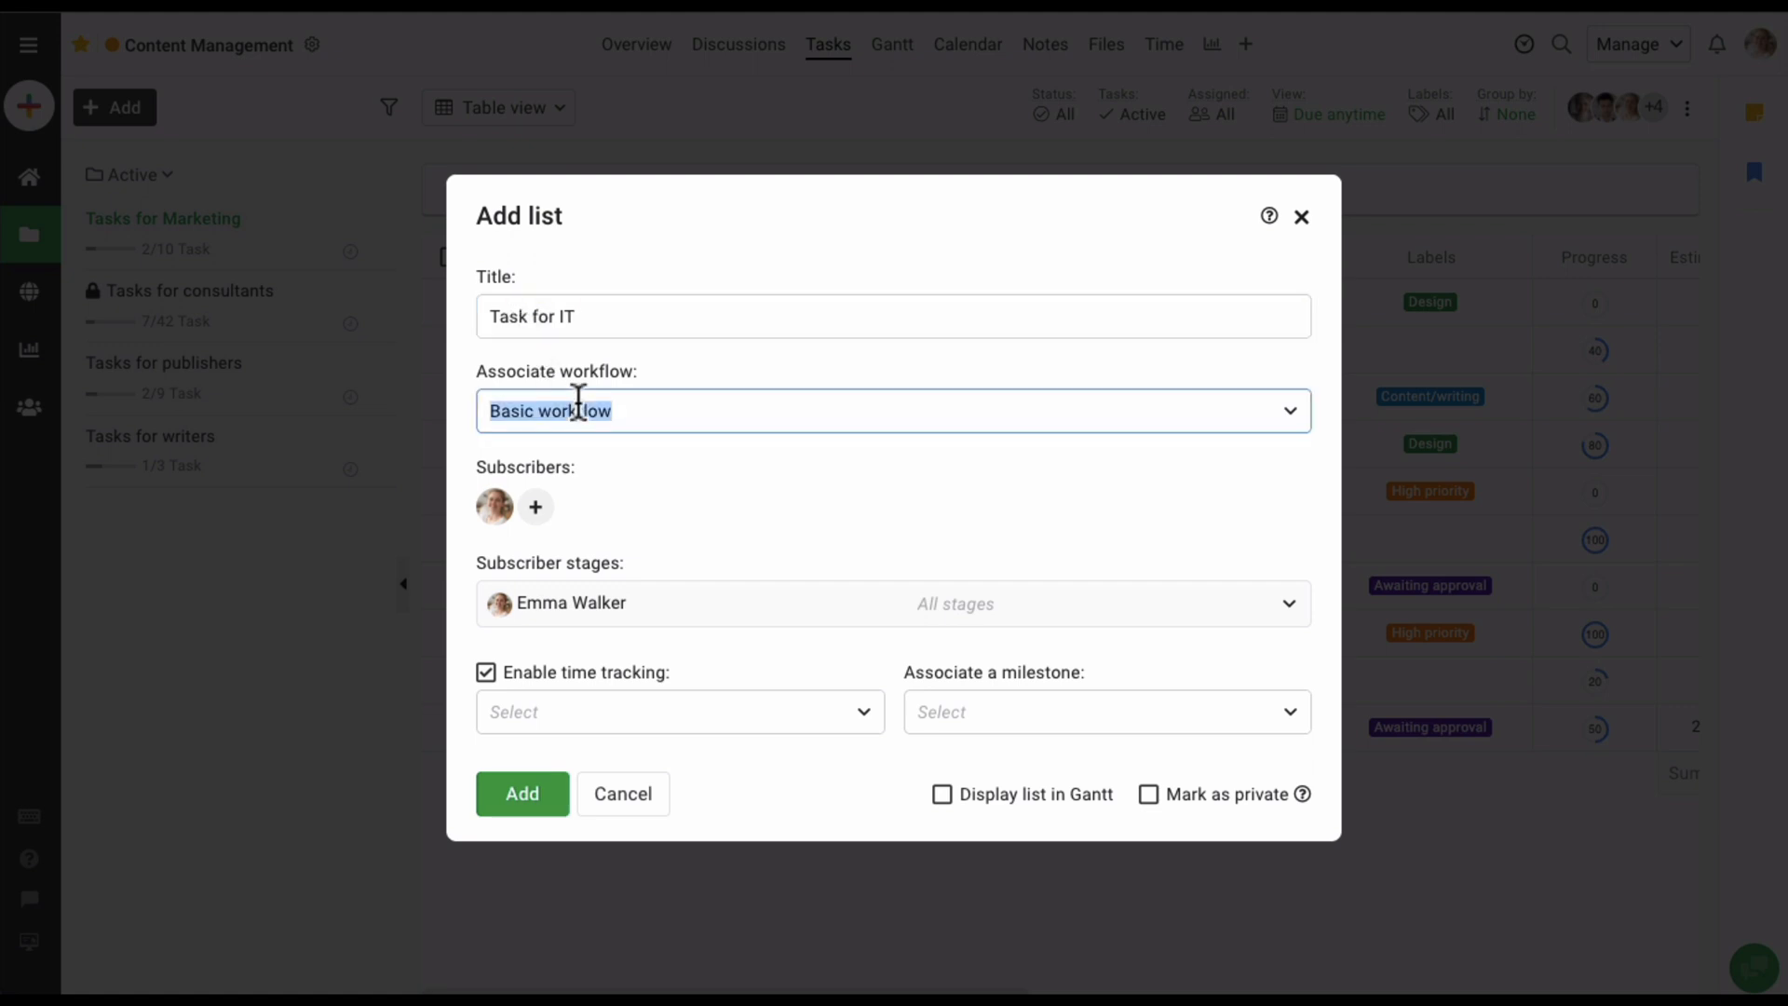
pyautogui.scroll(-3, 550, 634)
pyautogui.scroll(-3, 557, 645)
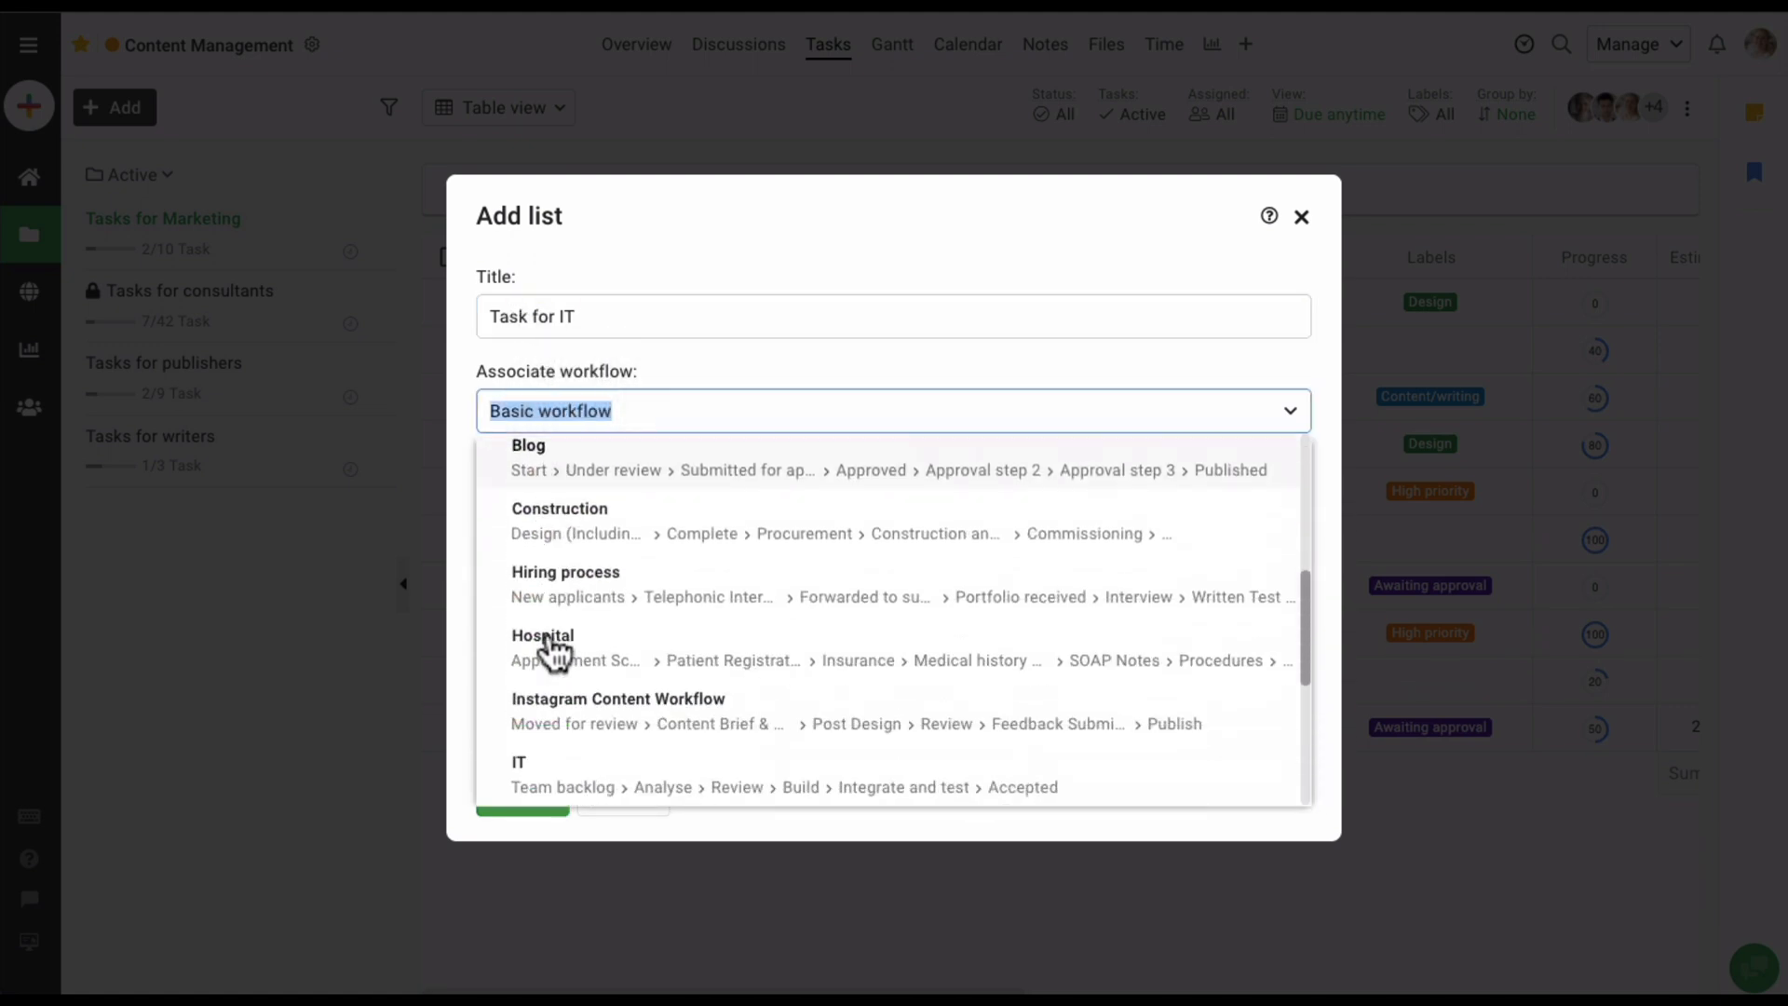
pyautogui.click(597, 750)
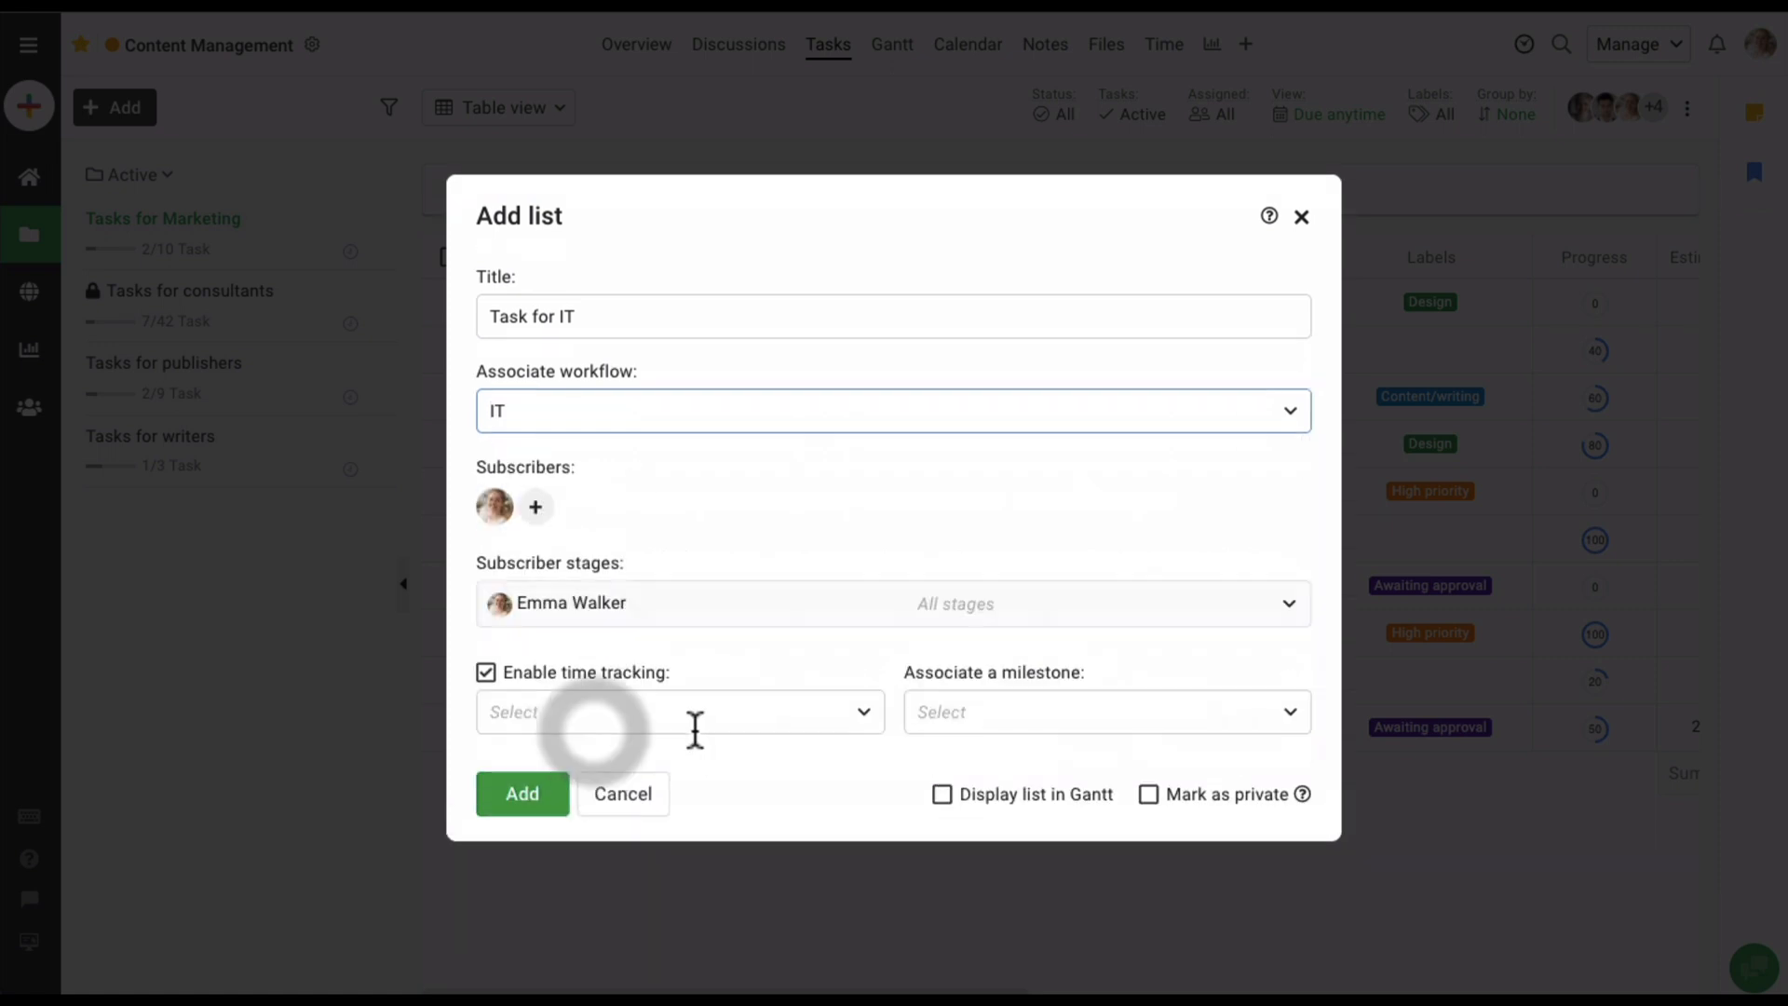
# Add all members of the It Group as subscribers of the new list.
pyautogui.click(538, 506)
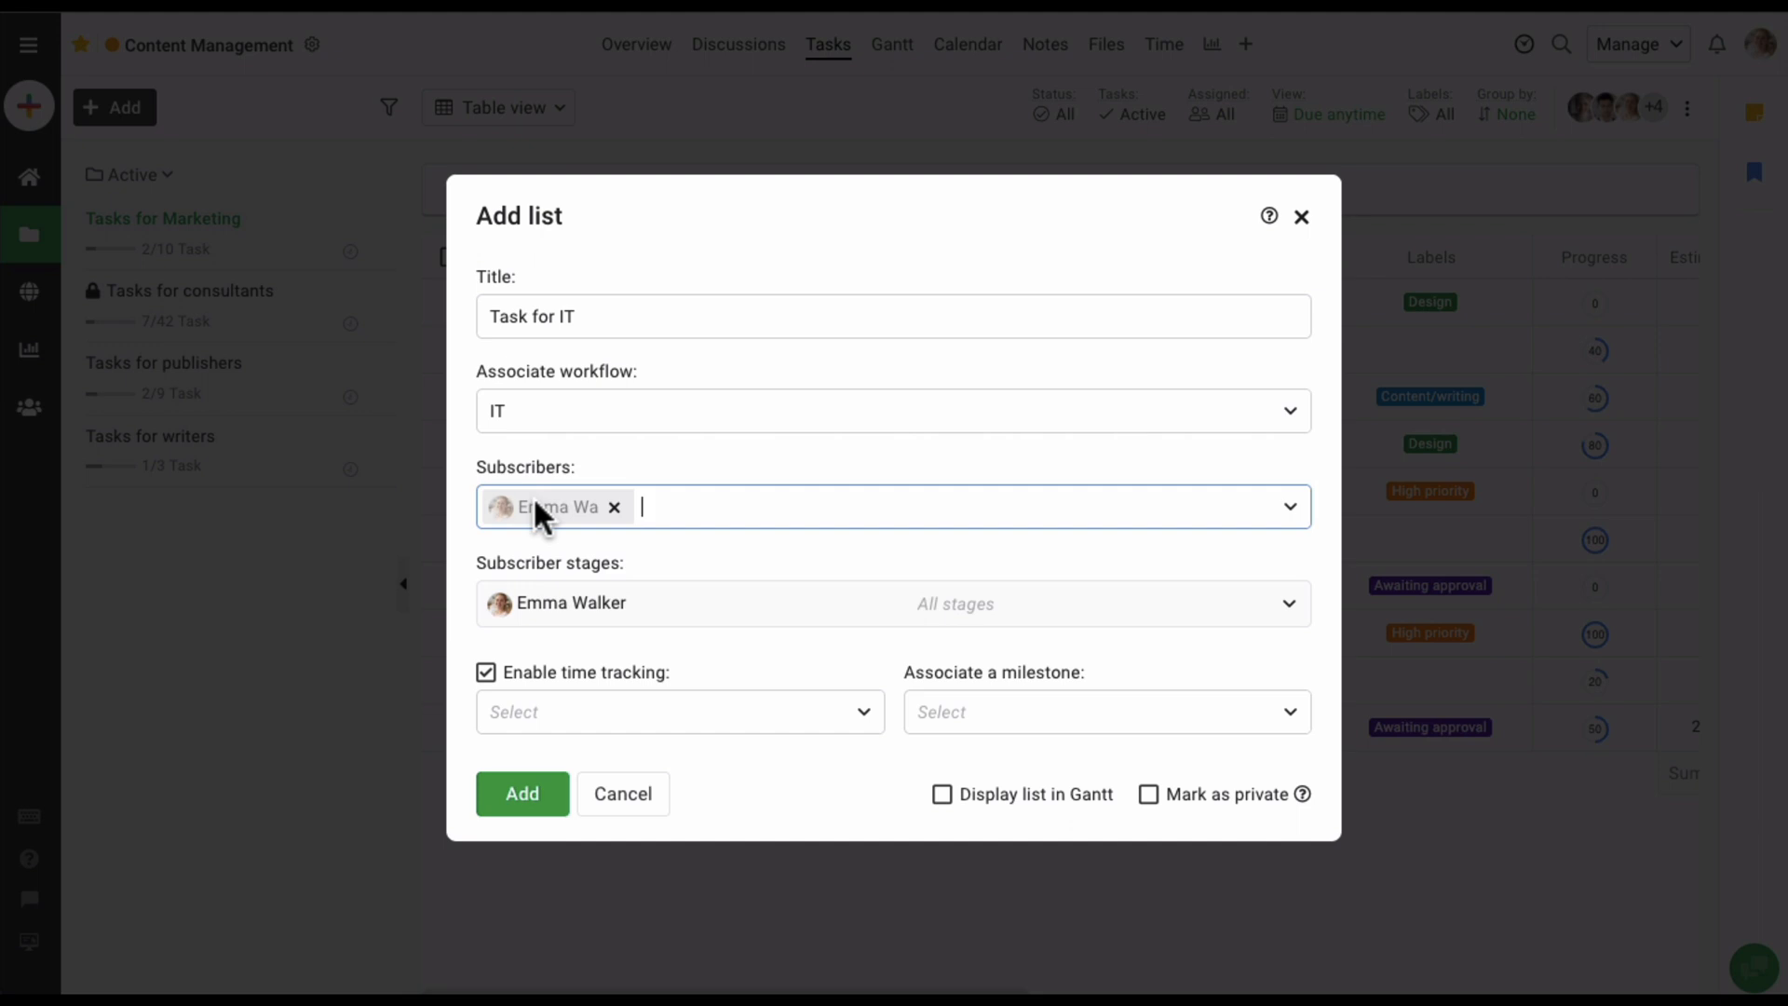
pyautogui.click(758, 506)
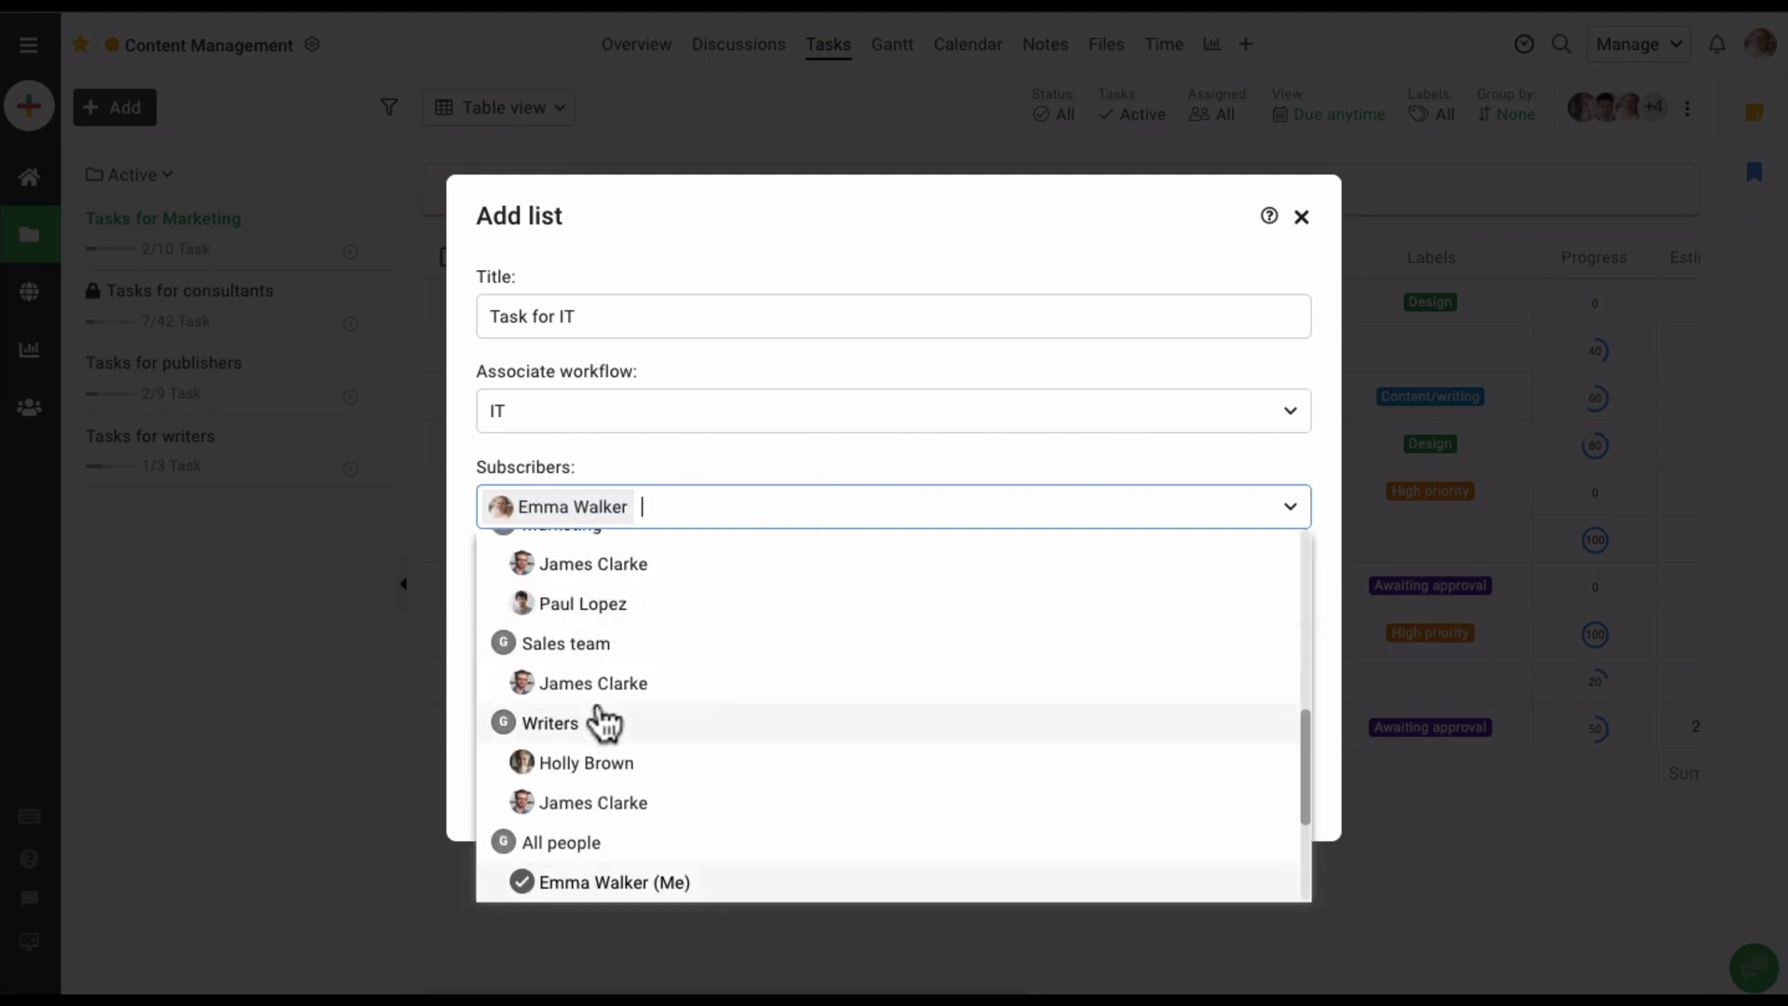
pyautogui.scroll(4, 606, 723)
pyautogui.click(570, 555)
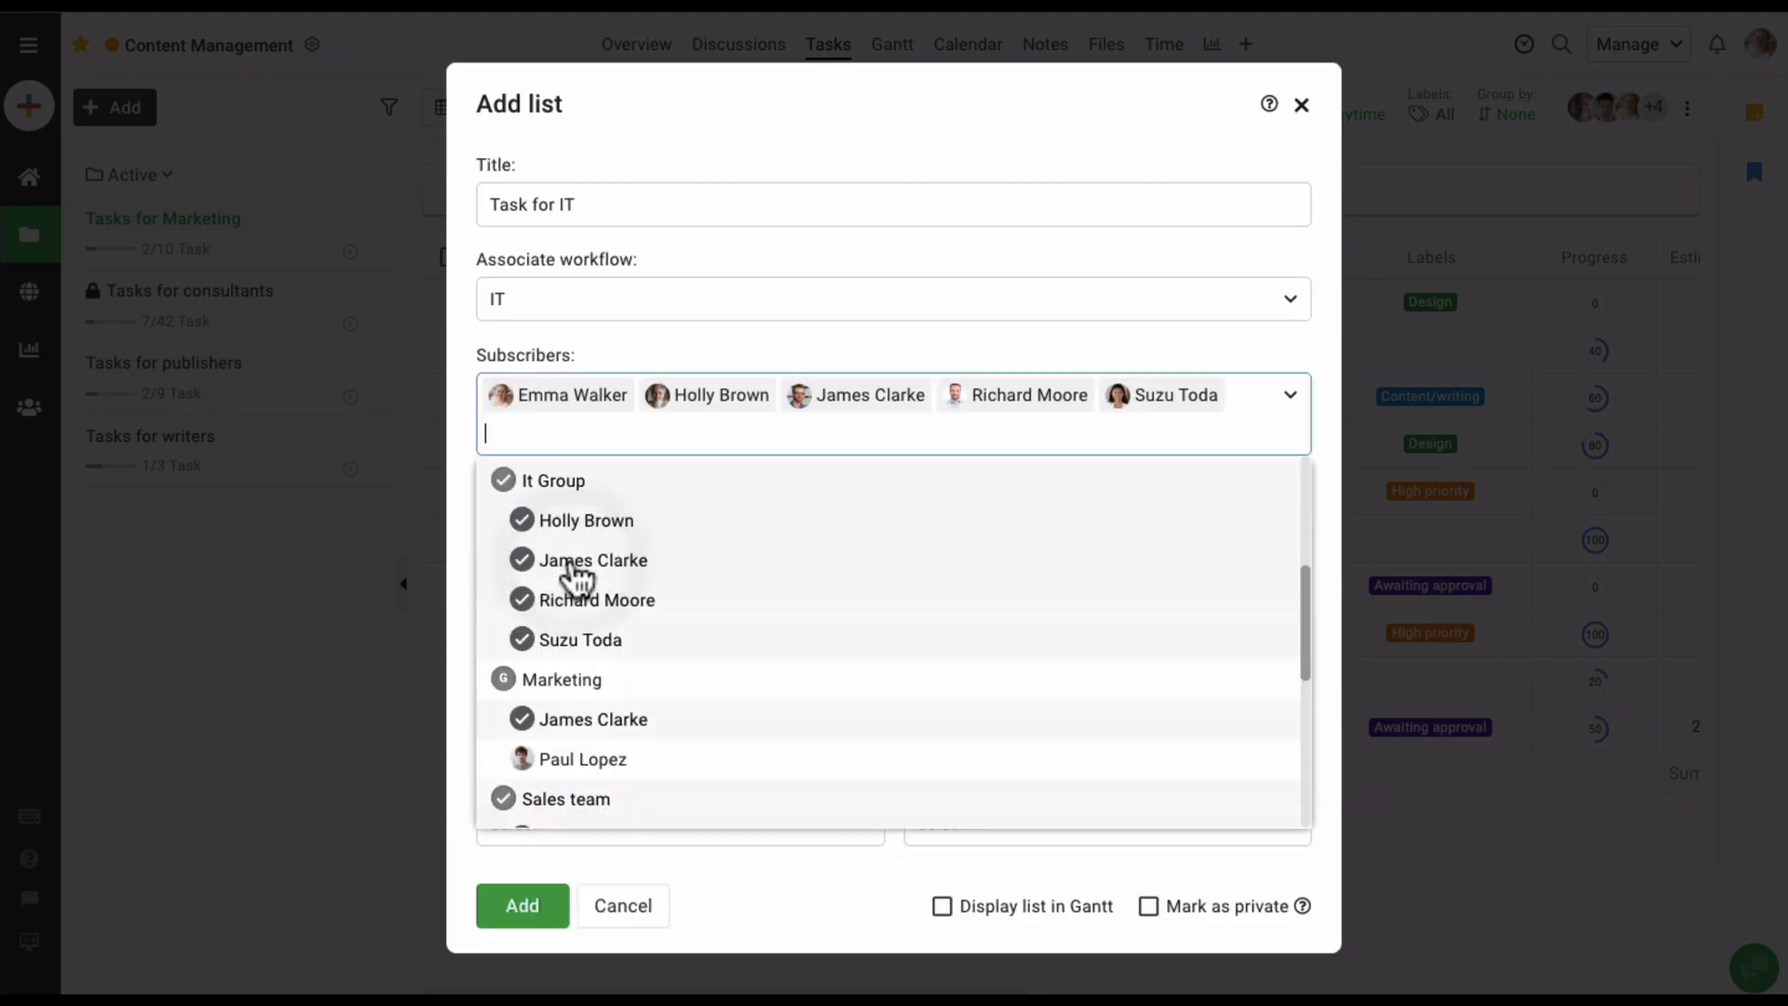
pyautogui.click(466, 557)
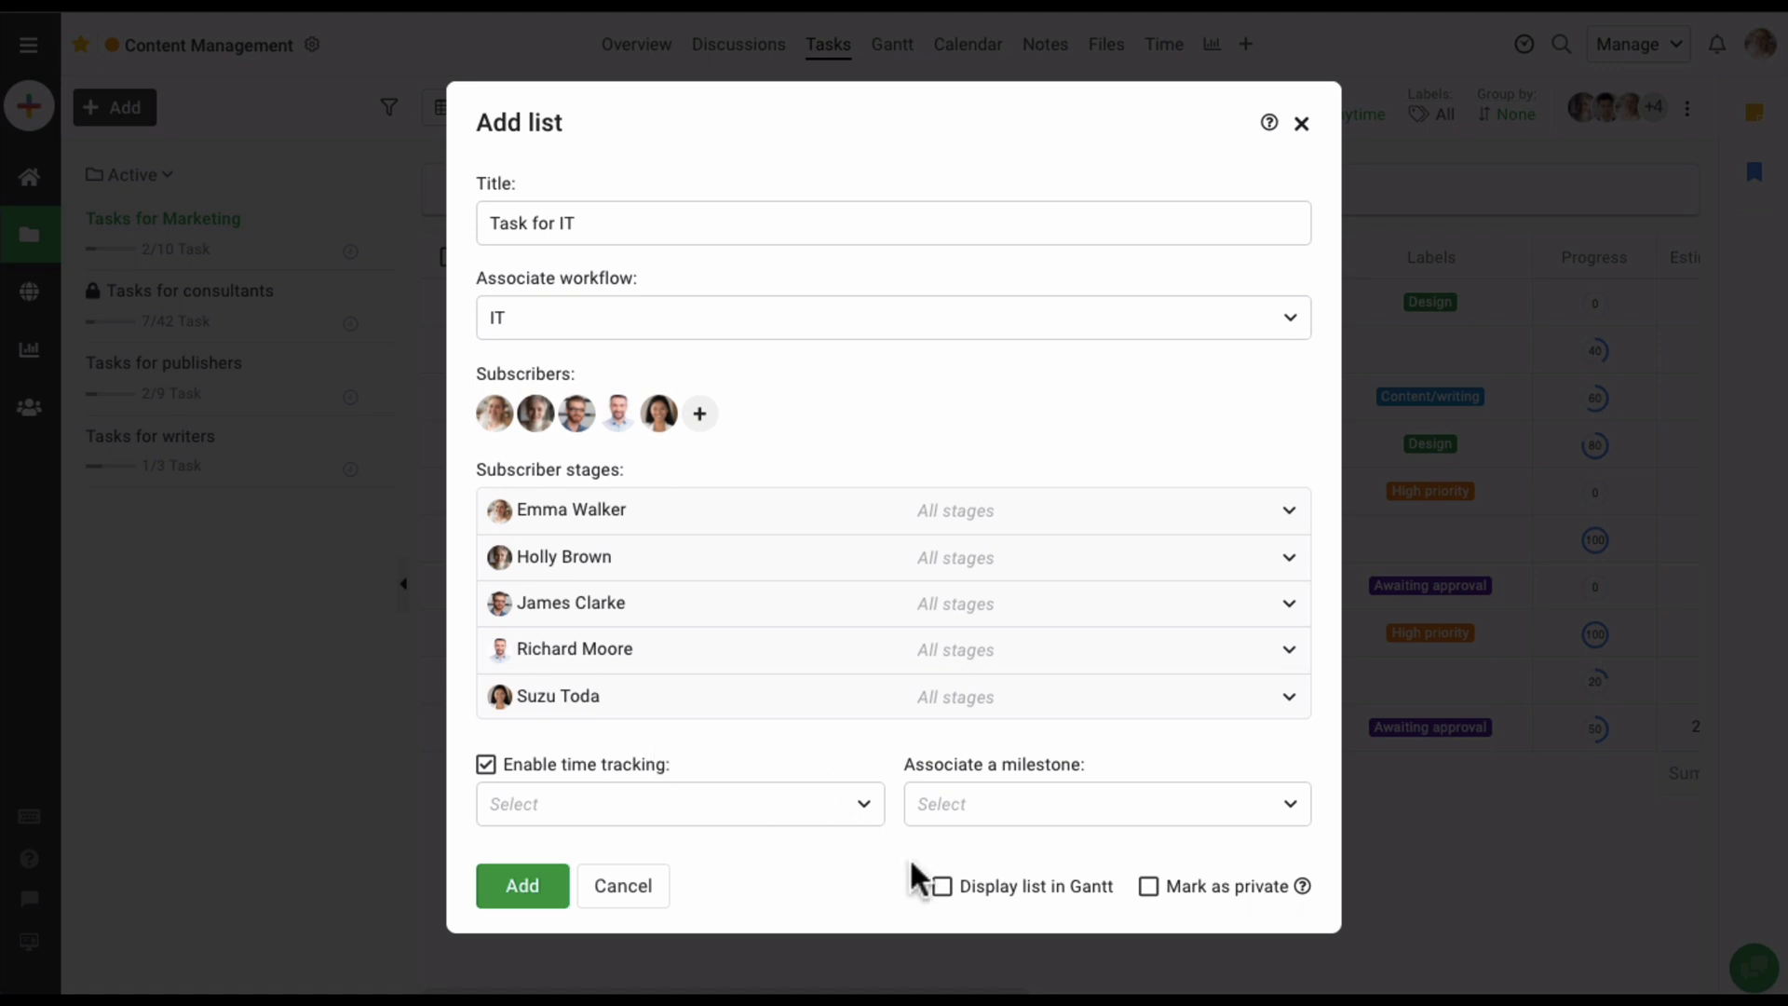
# Enable displaying the list in Gantt, mark it as private, and create the list.
pyautogui.click(950, 884)
pyautogui.click(1179, 880)
pyautogui.click(552, 887)
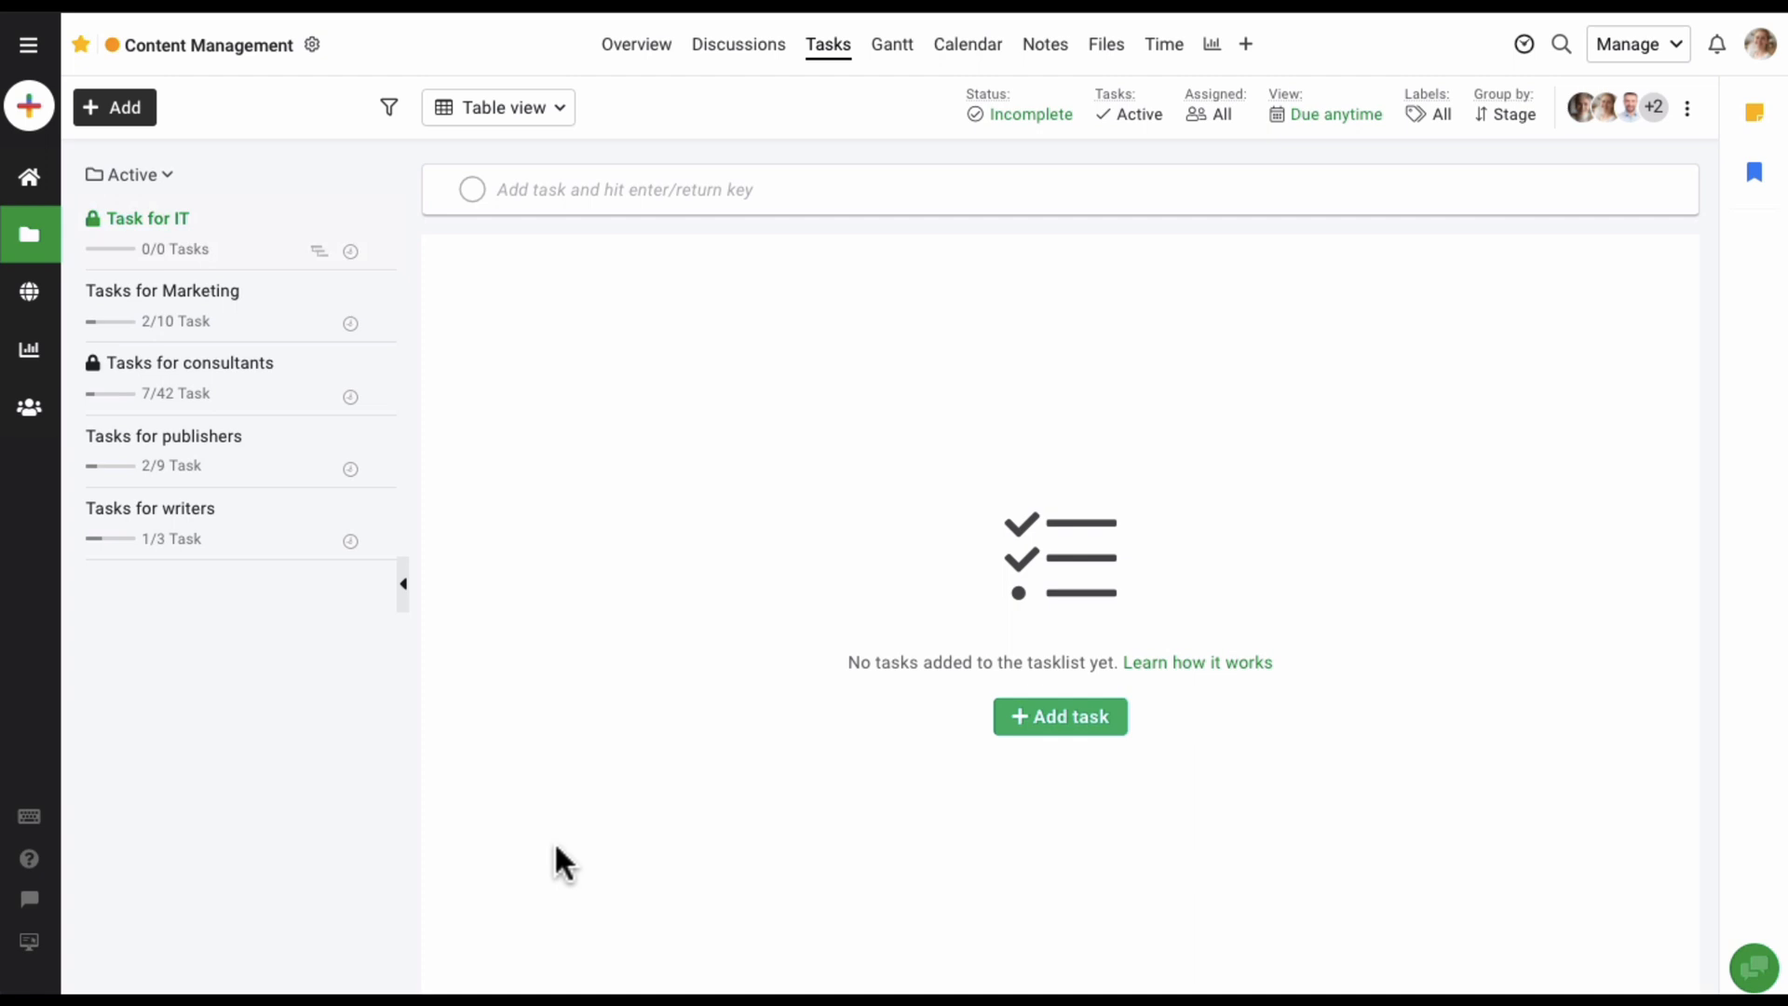
# Start a new task titled "Integrate GIT comments" in the Task for IT list.
pyautogui.click(127, 121)
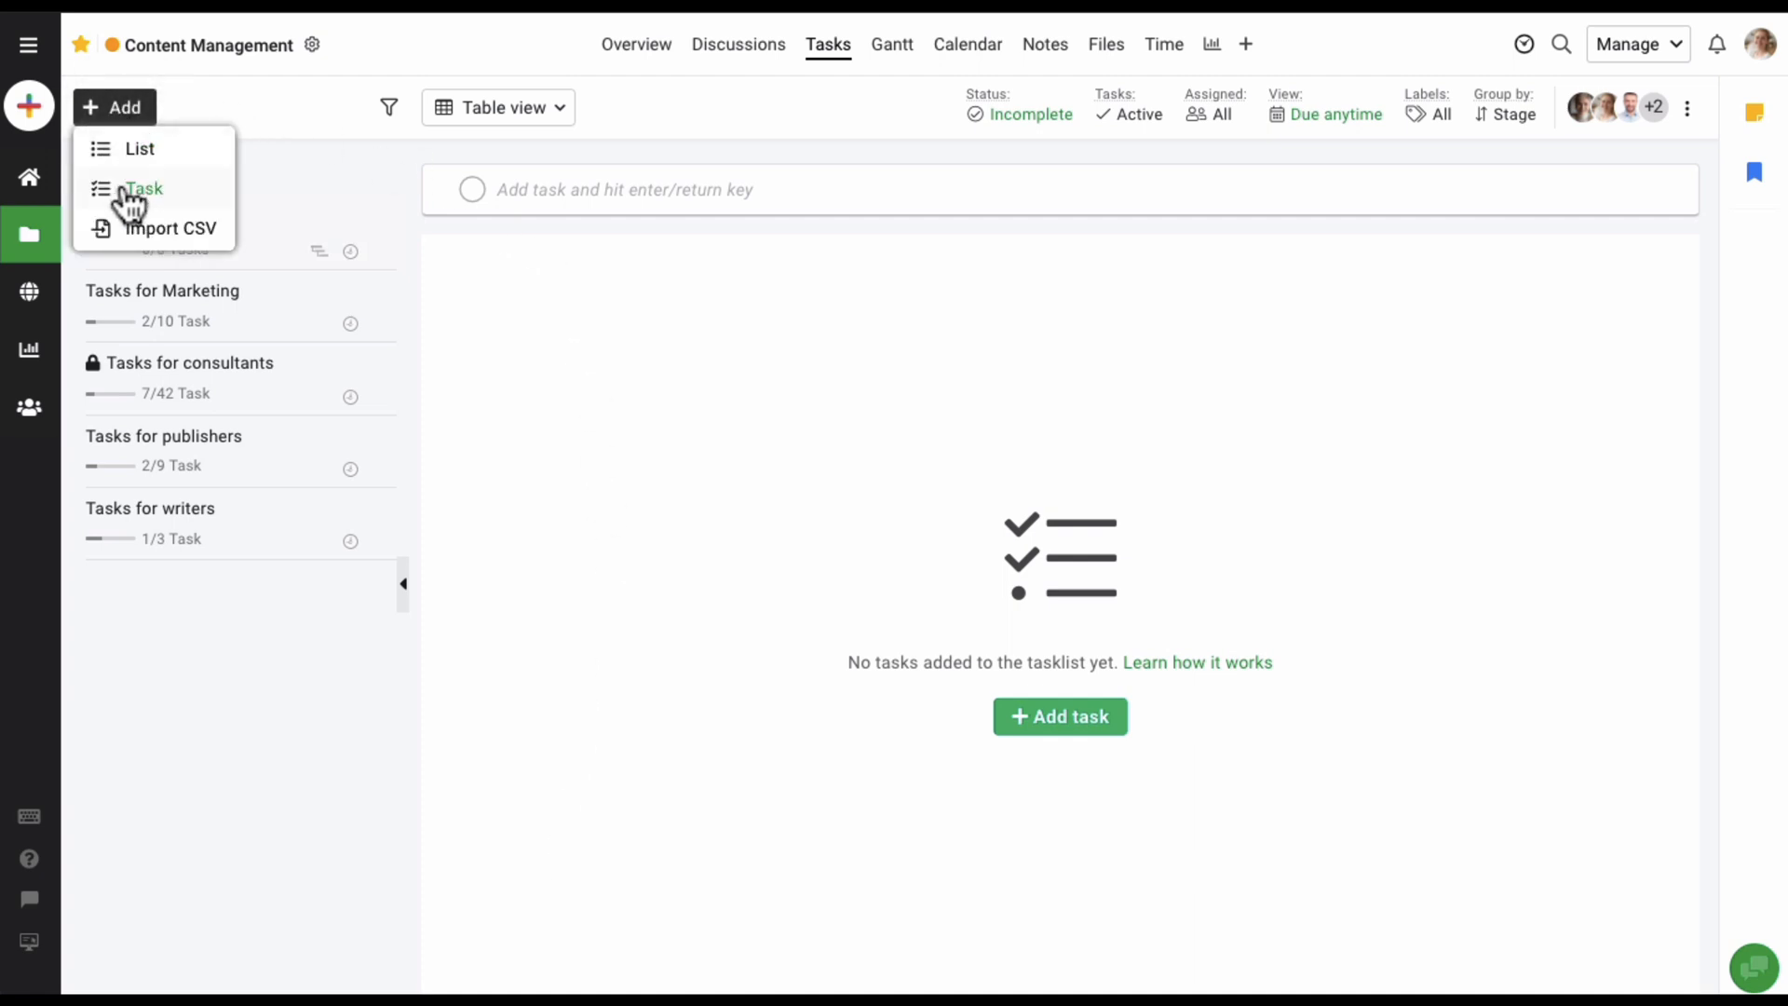
pyautogui.click(158, 195)
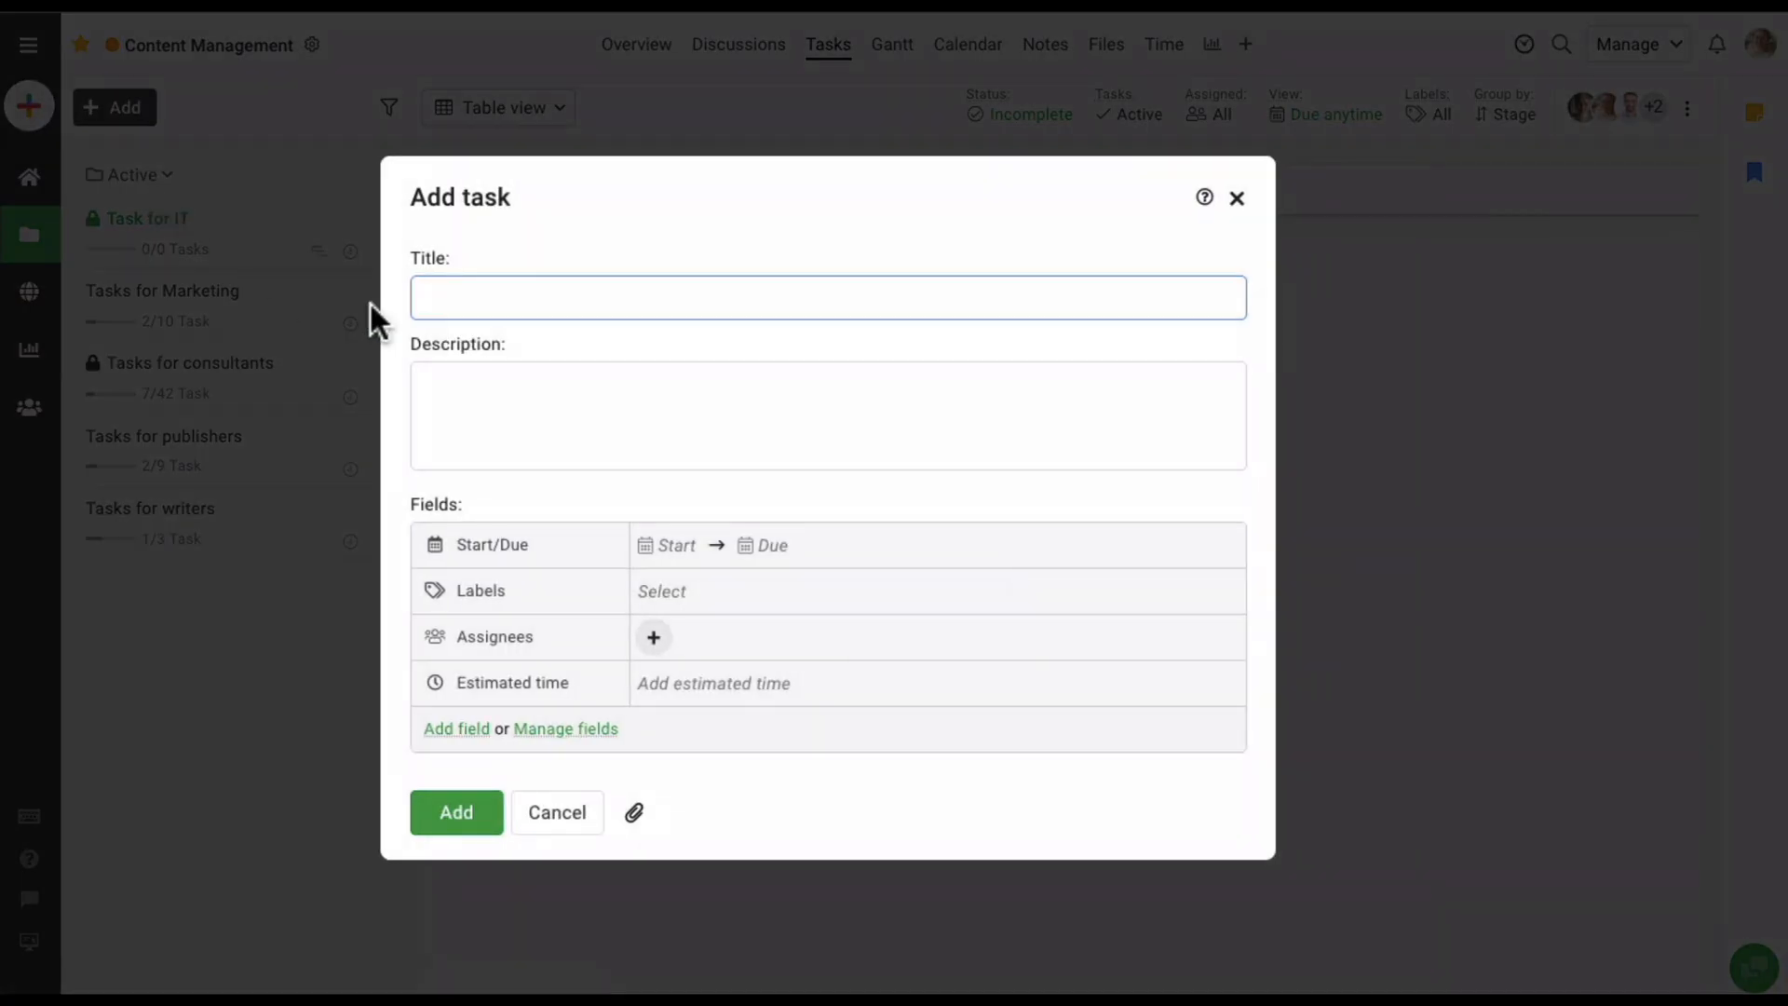
pyautogui.click(513, 296)
pyautogui.write('Integrate GIT comments')
# Set the new task's start date to December 23, 2021 and its due date to January 7, 2022.
pyautogui.click(677, 545)
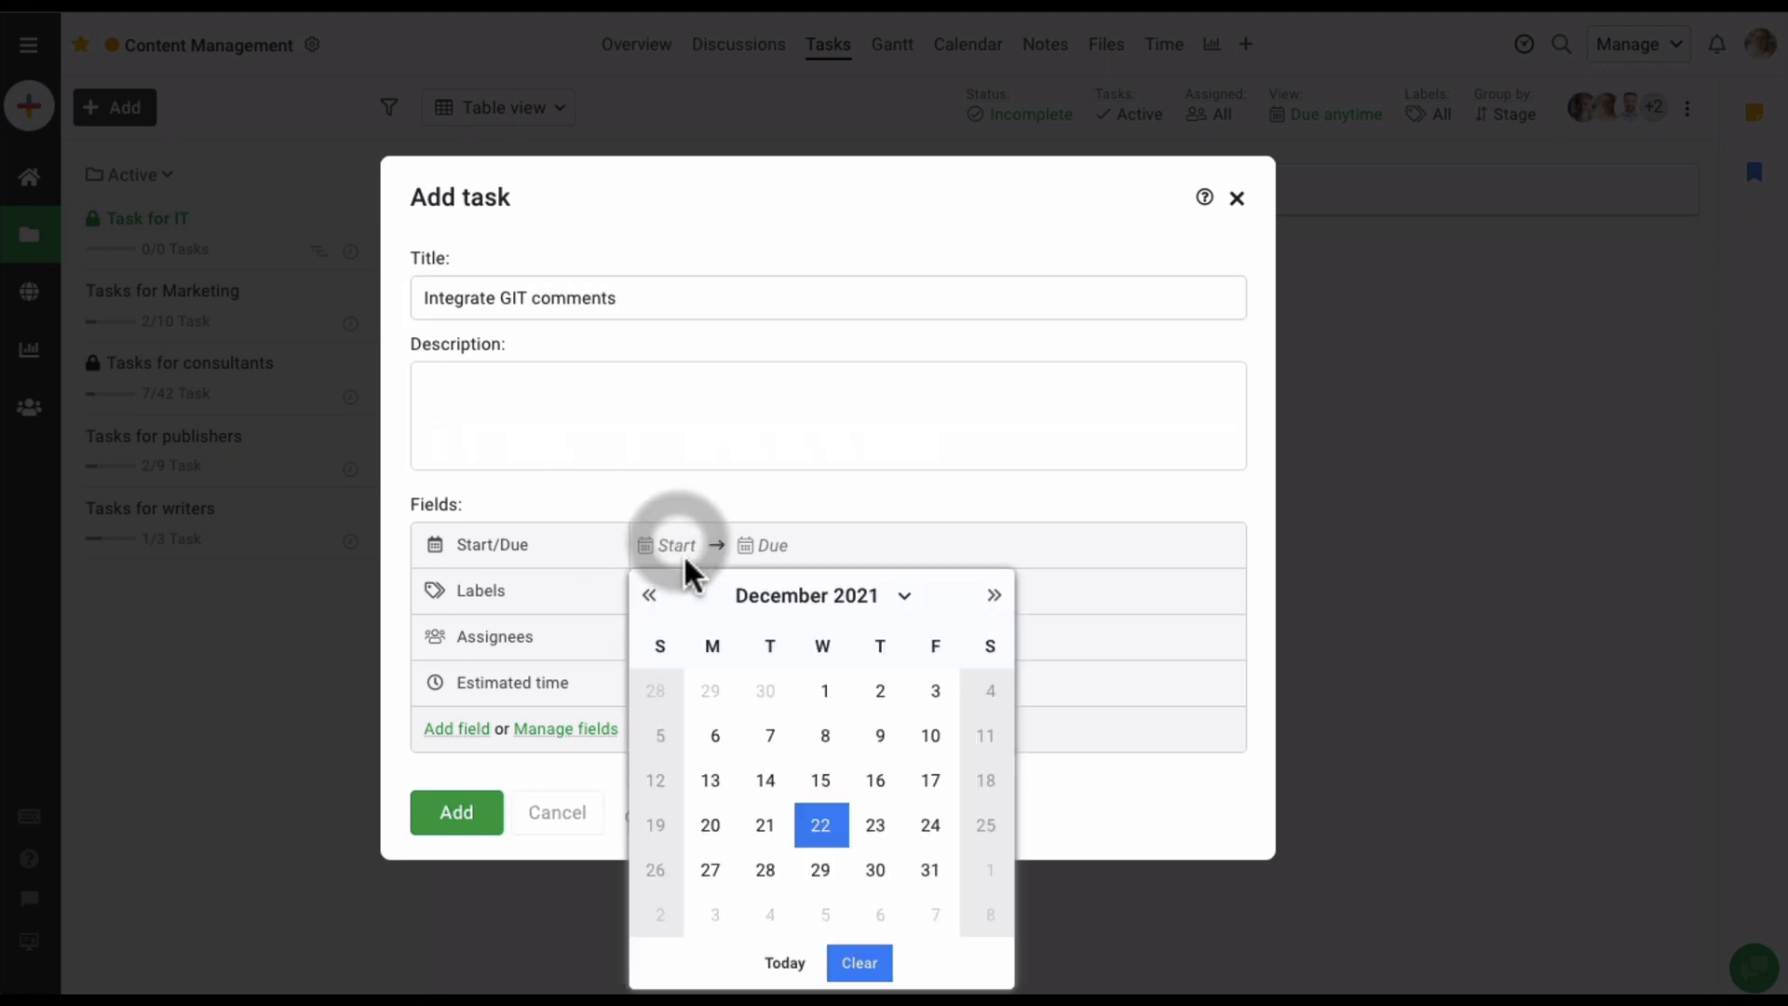
pyautogui.click(885, 827)
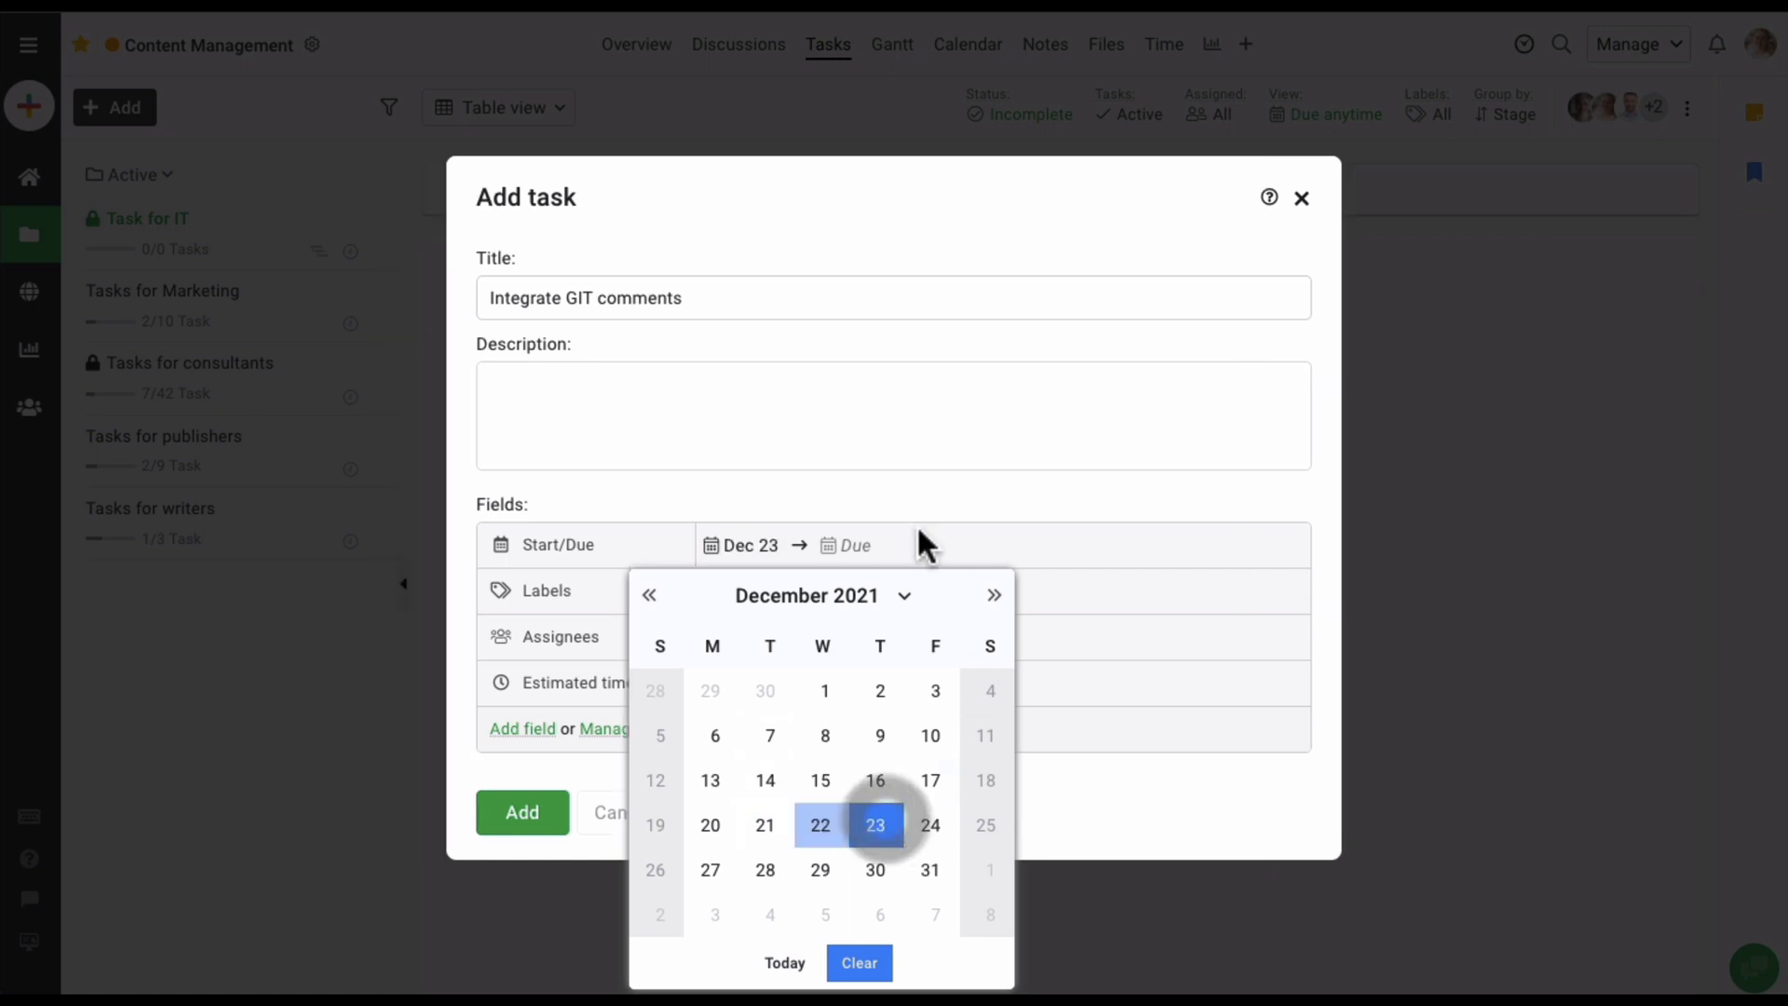
pyautogui.click(851, 549)
pyautogui.click(1172, 596)
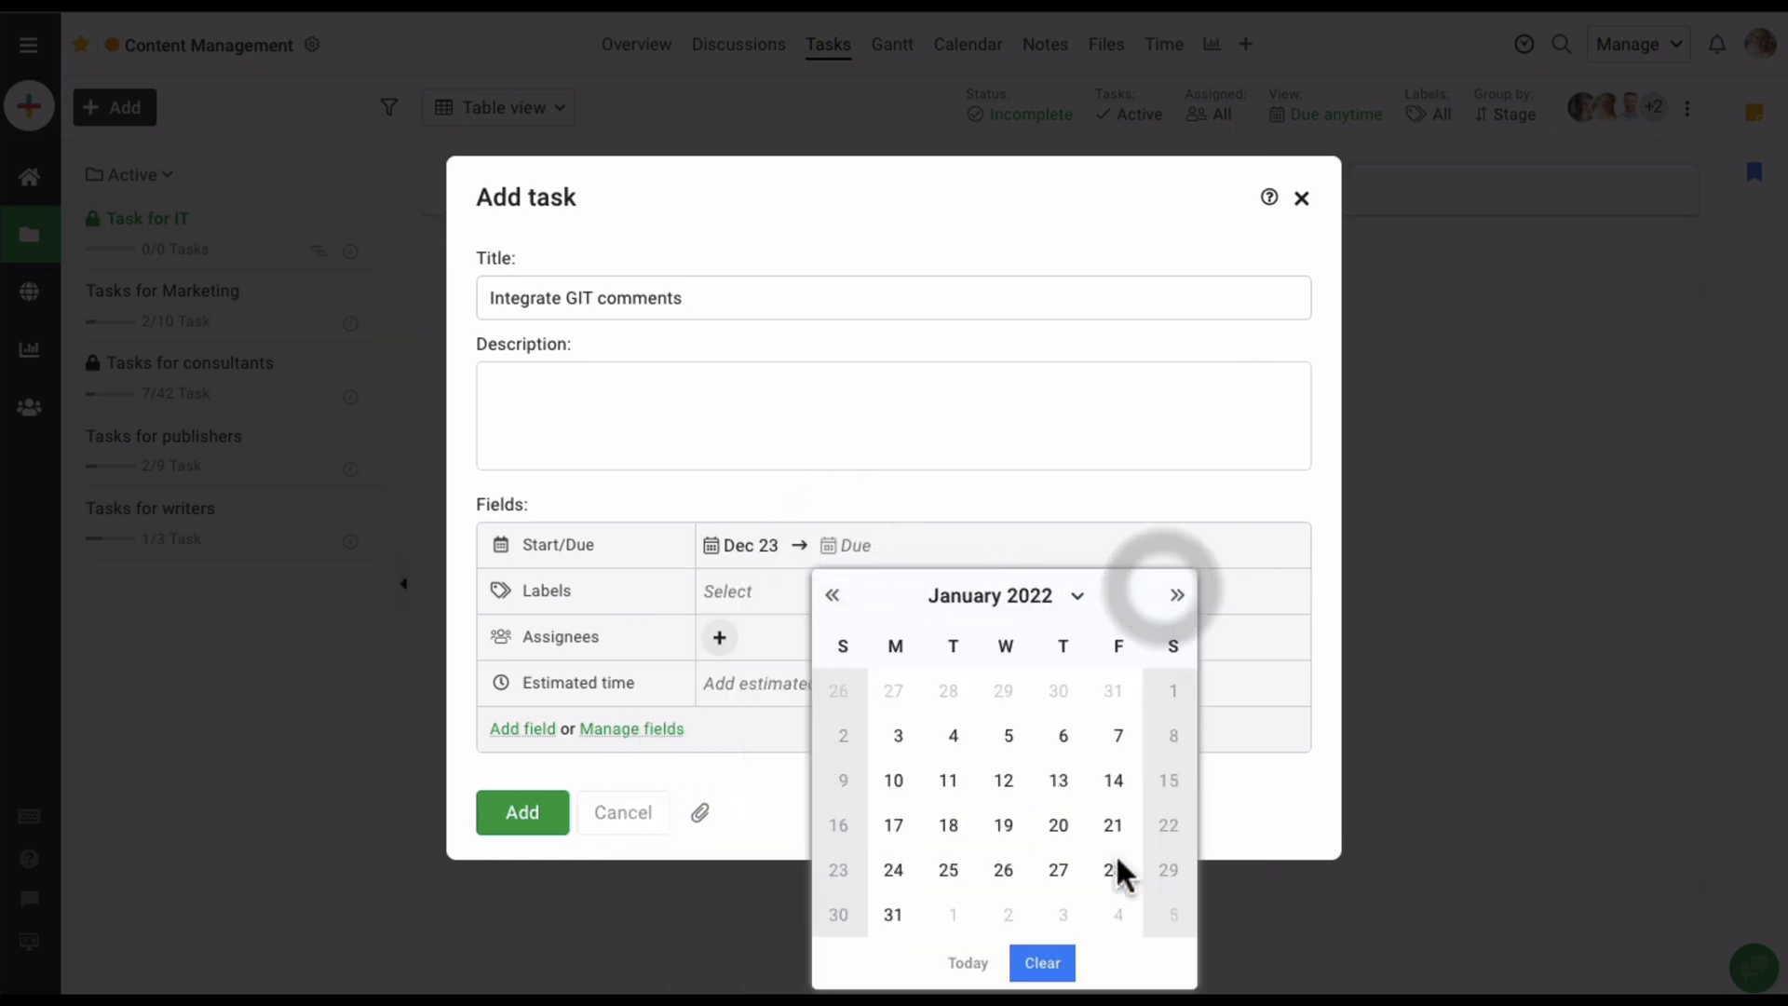
pyautogui.click(1116, 745)
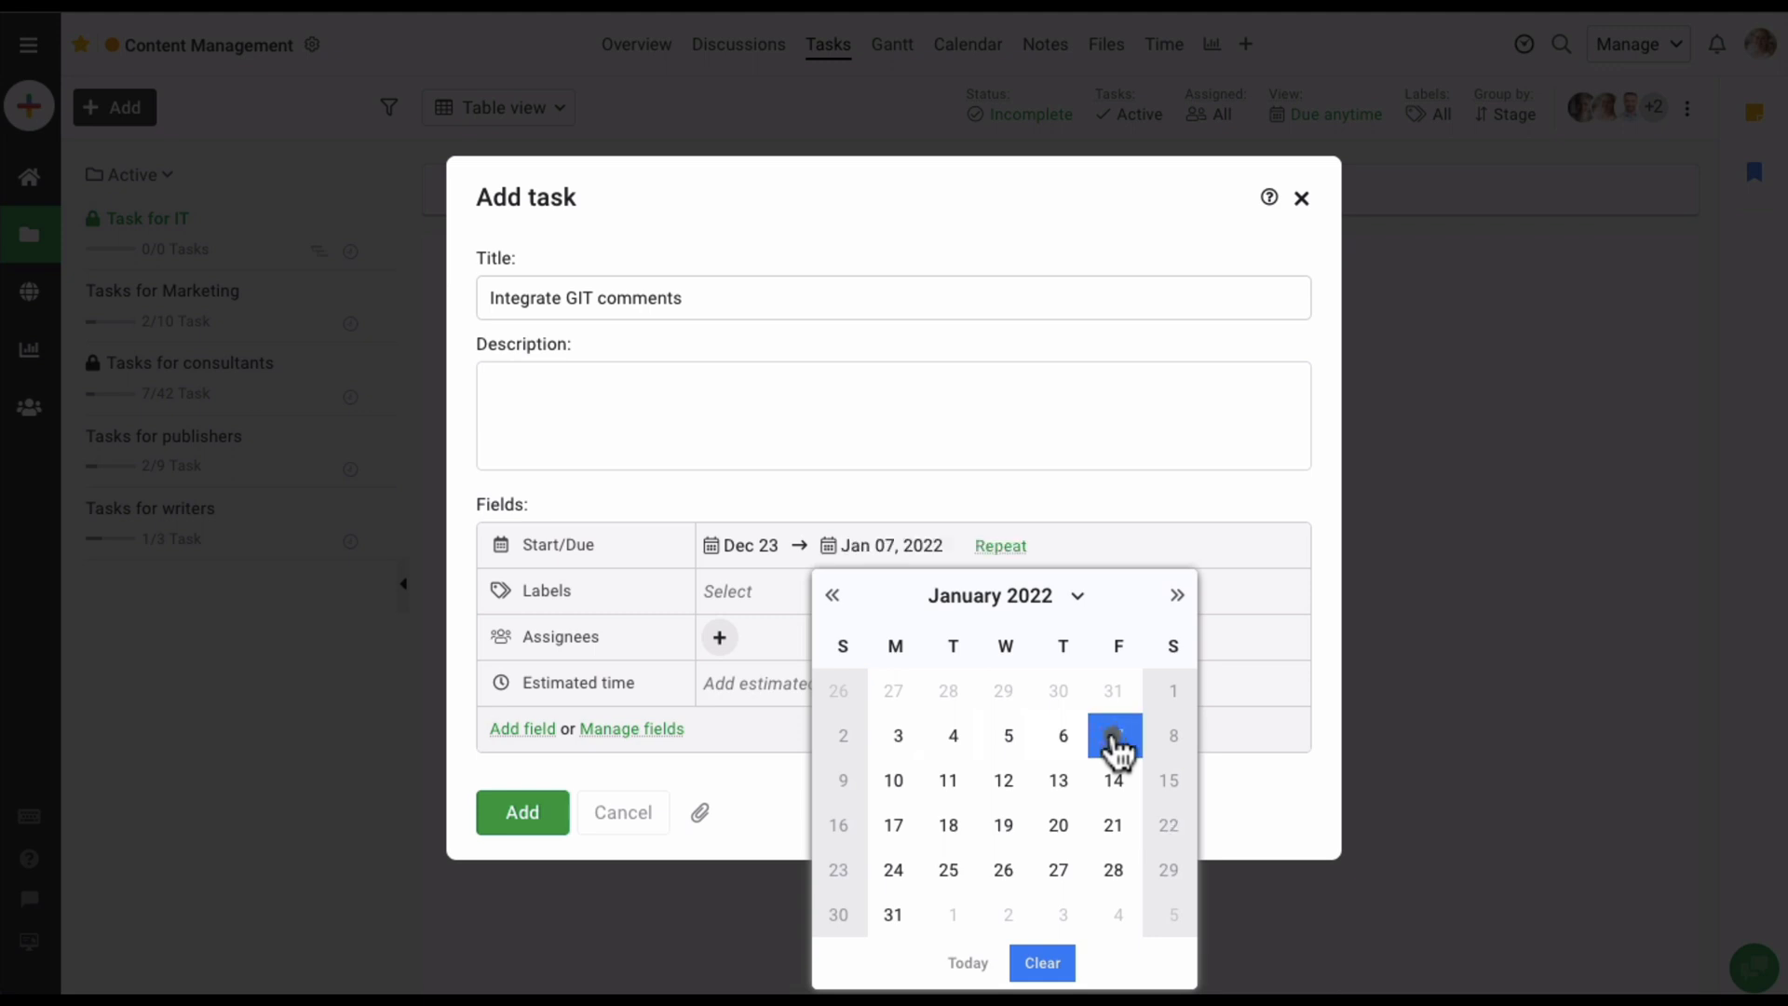
# Apply the Development and Design labels to the new task.
pyautogui.click(752, 591)
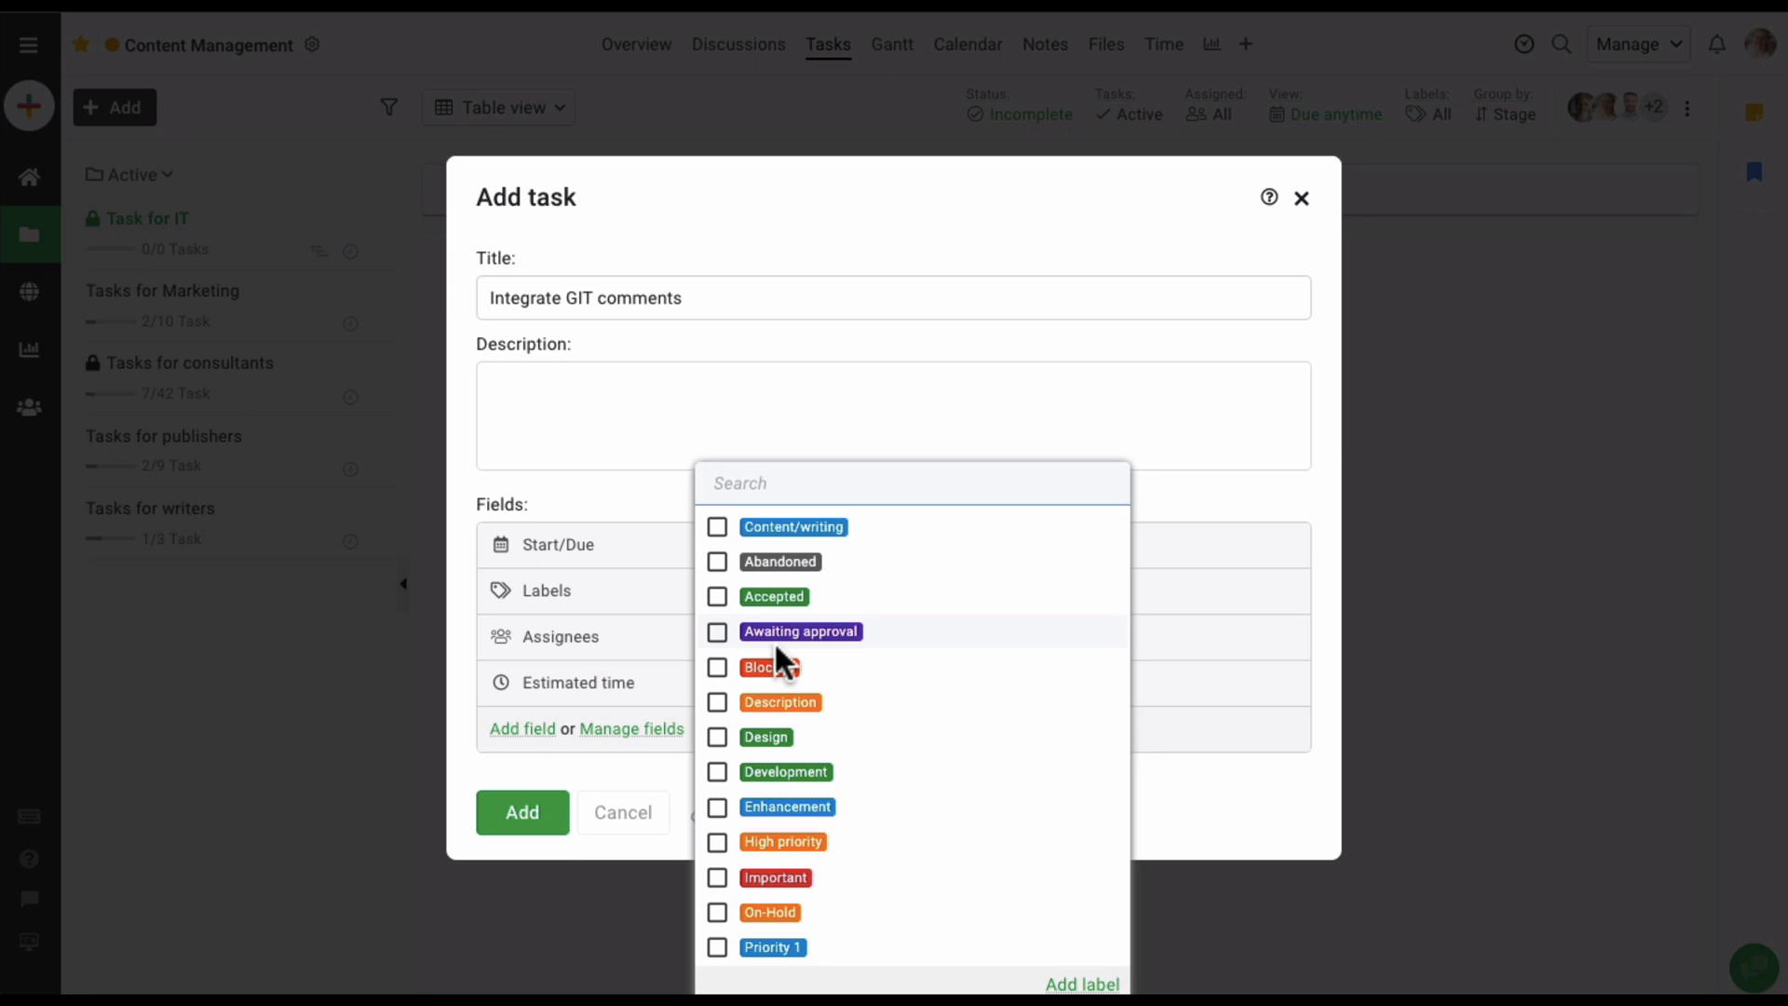
pyautogui.click(758, 769)
pyautogui.click(753, 736)
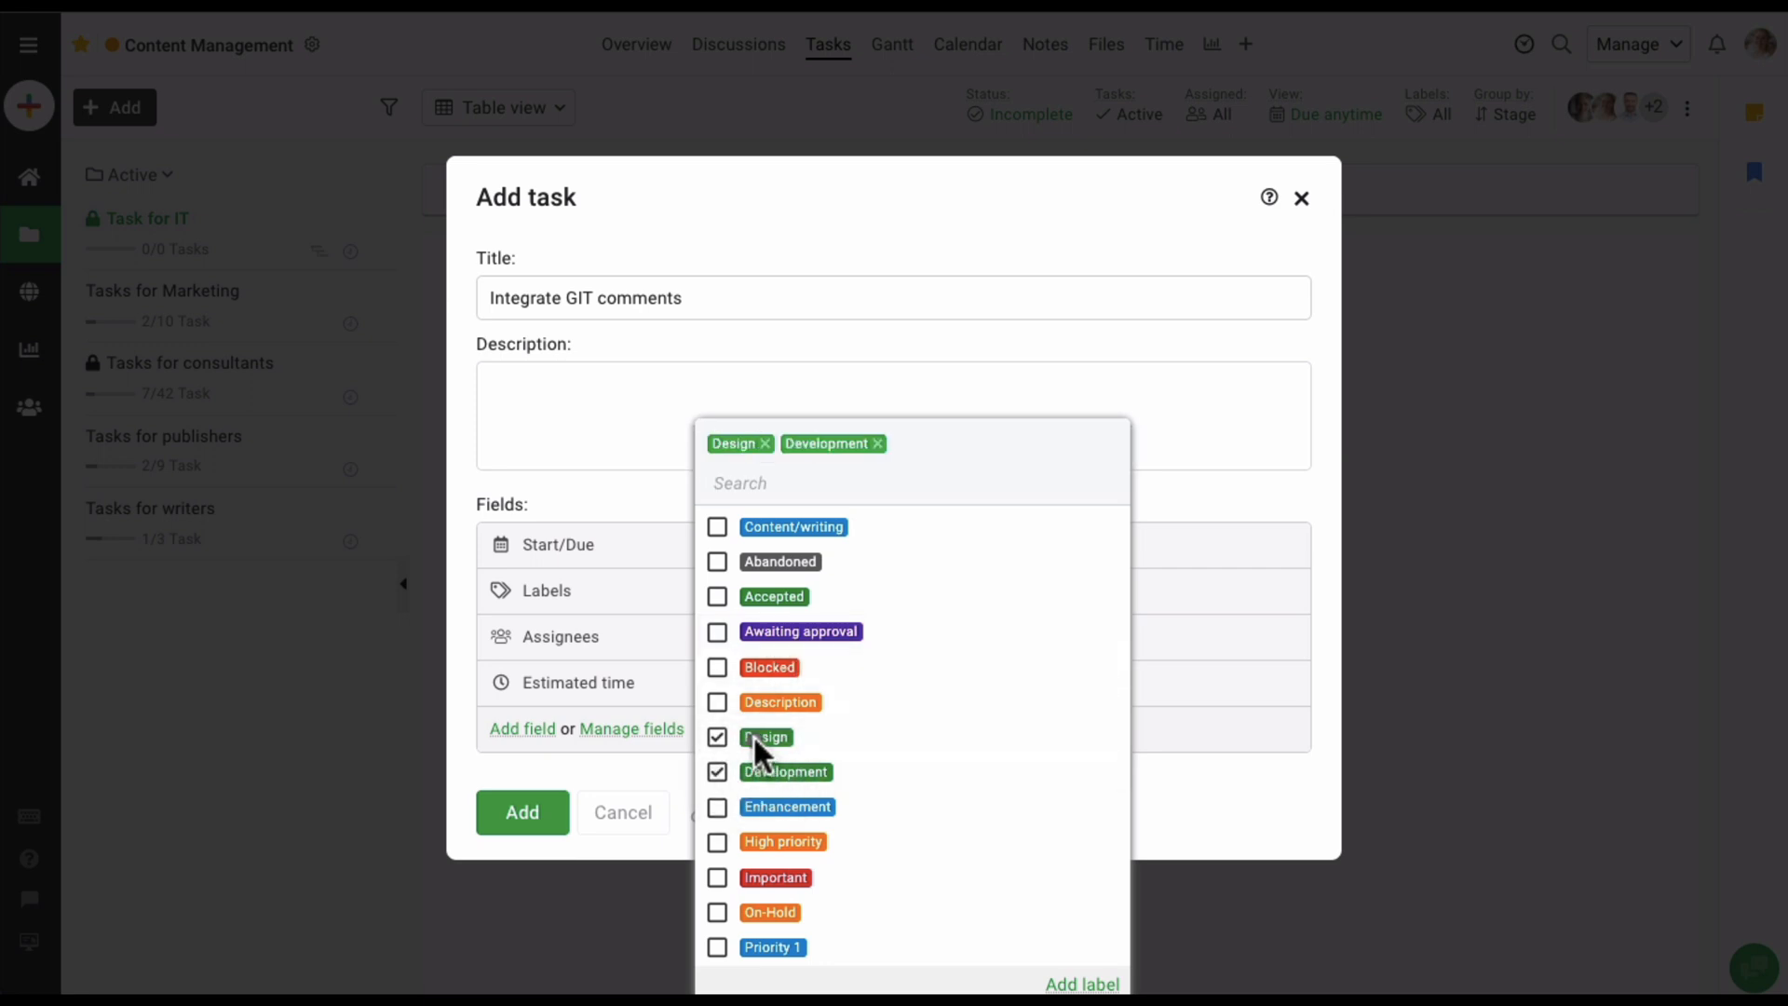
pyautogui.click(599, 762)
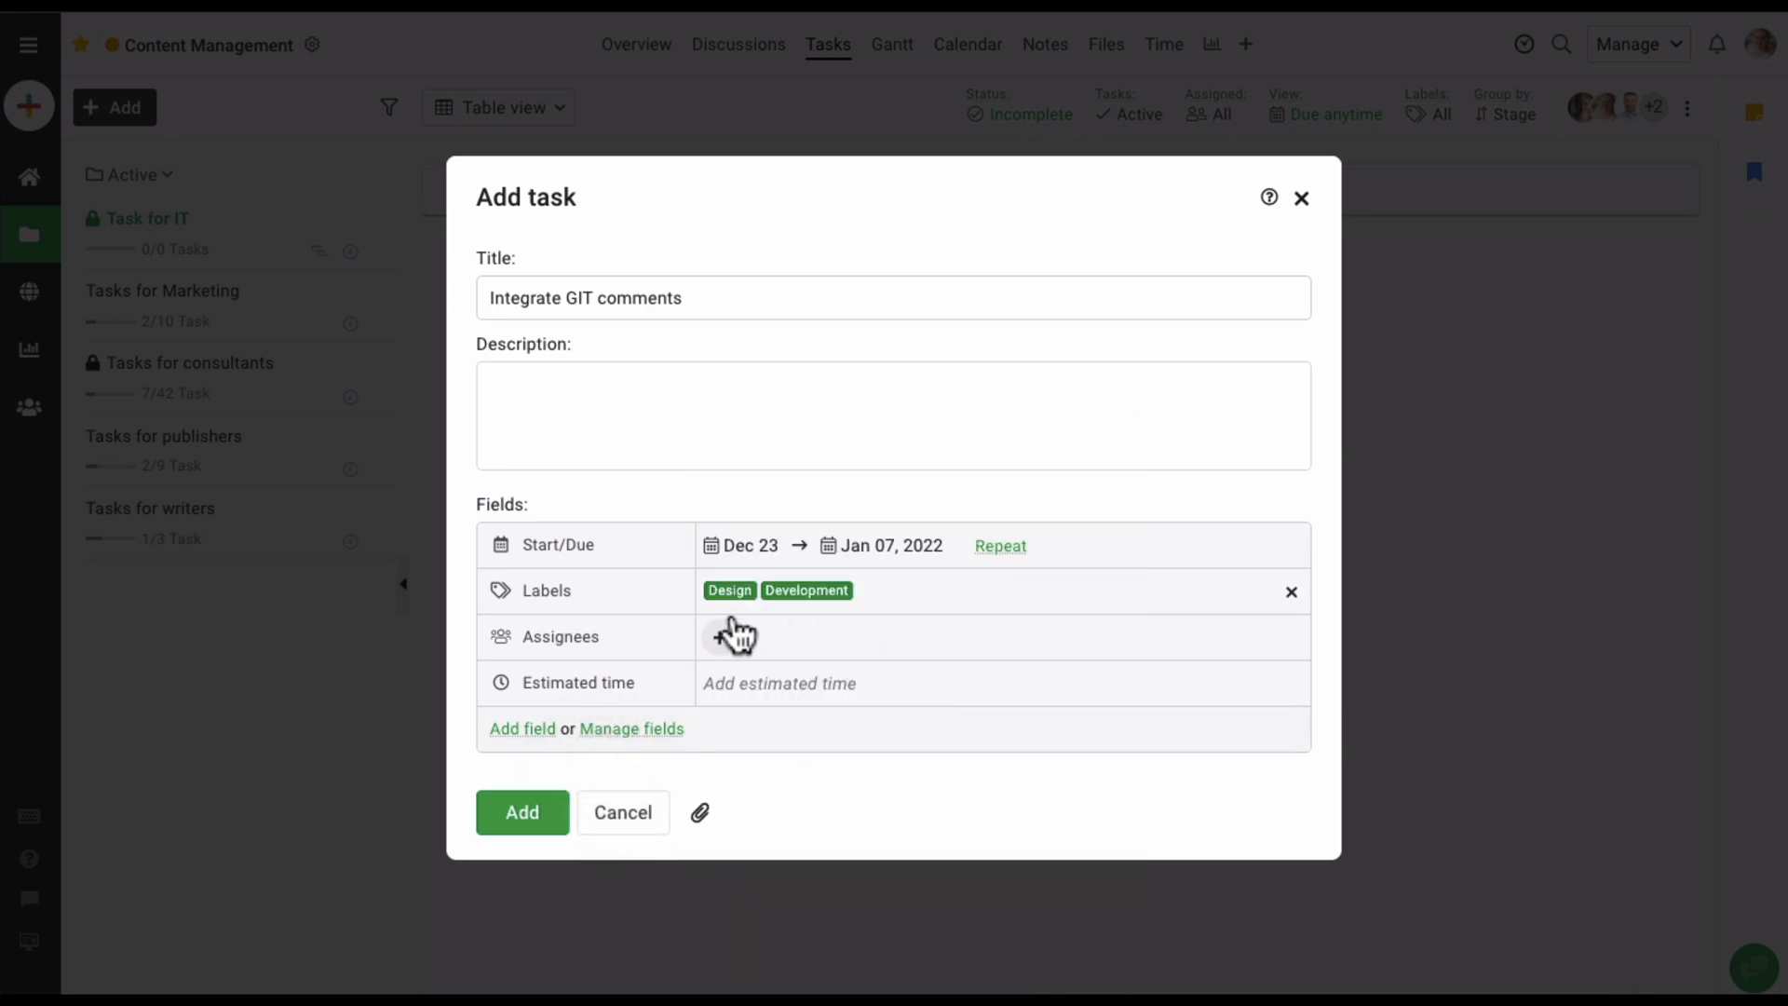
# Assign the new task to the second member listed under the It Group.
pyautogui.click(728, 637)
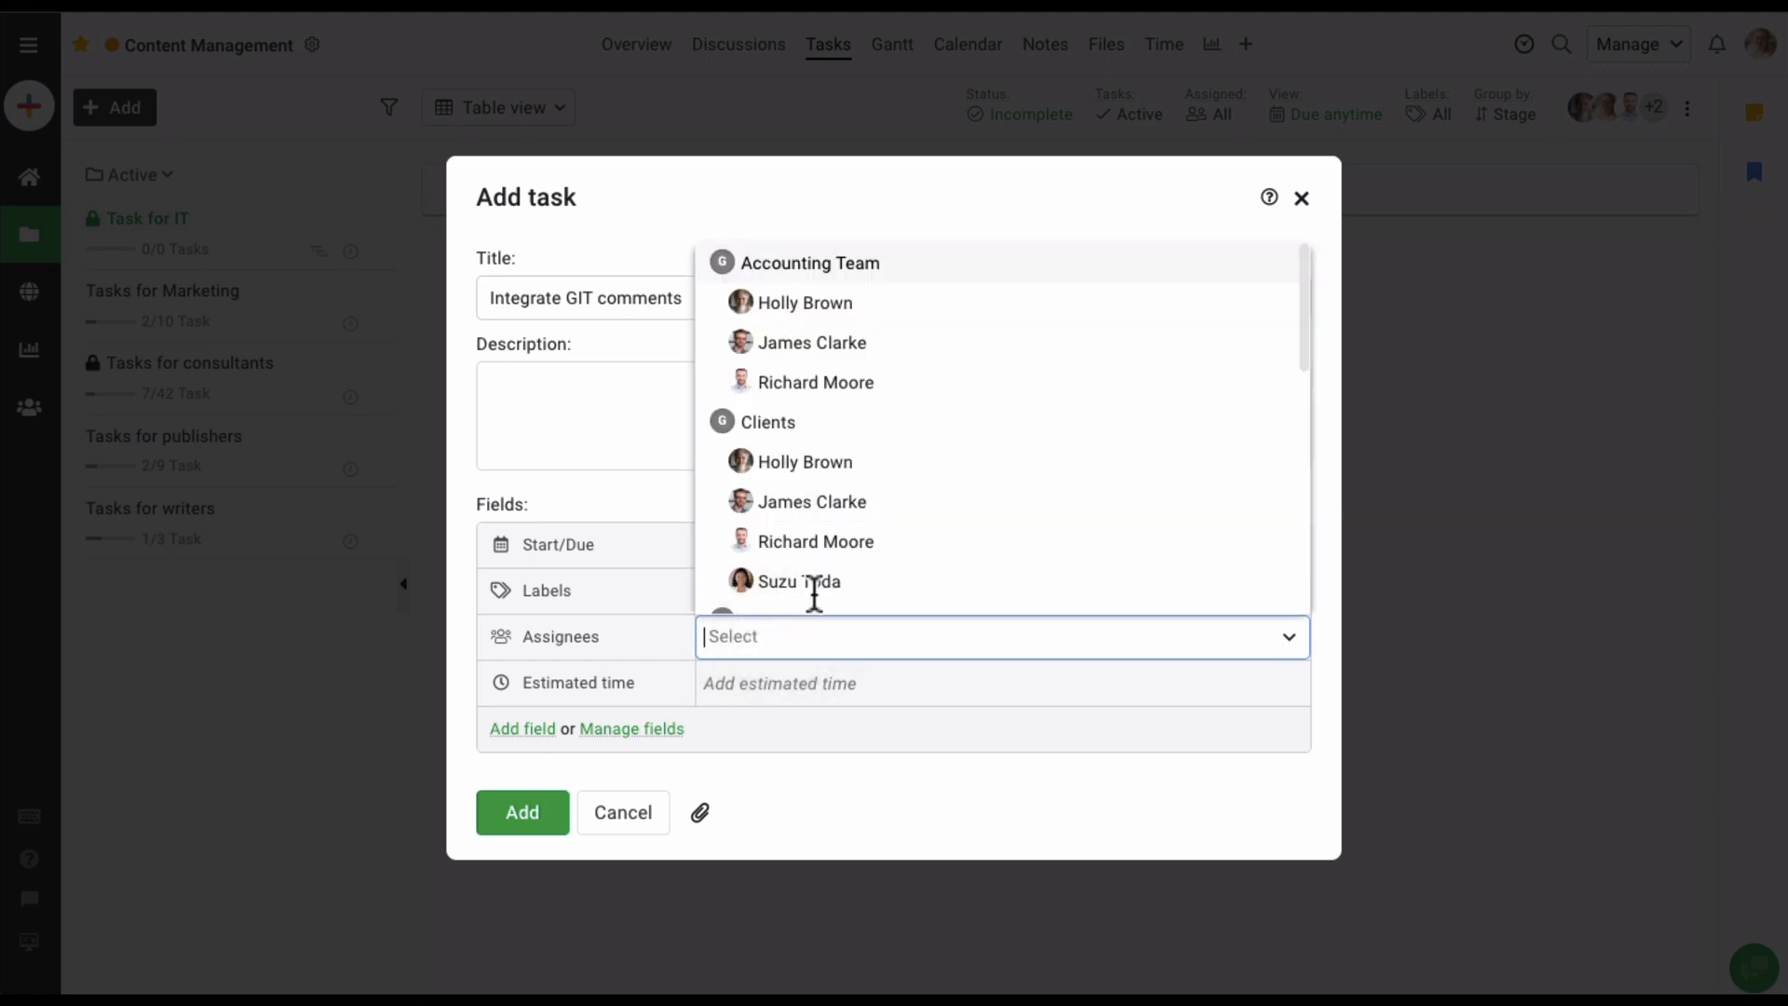
pyautogui.scroll(-1, 808, 485)
pyautogui.scroll(1, 808, 485)
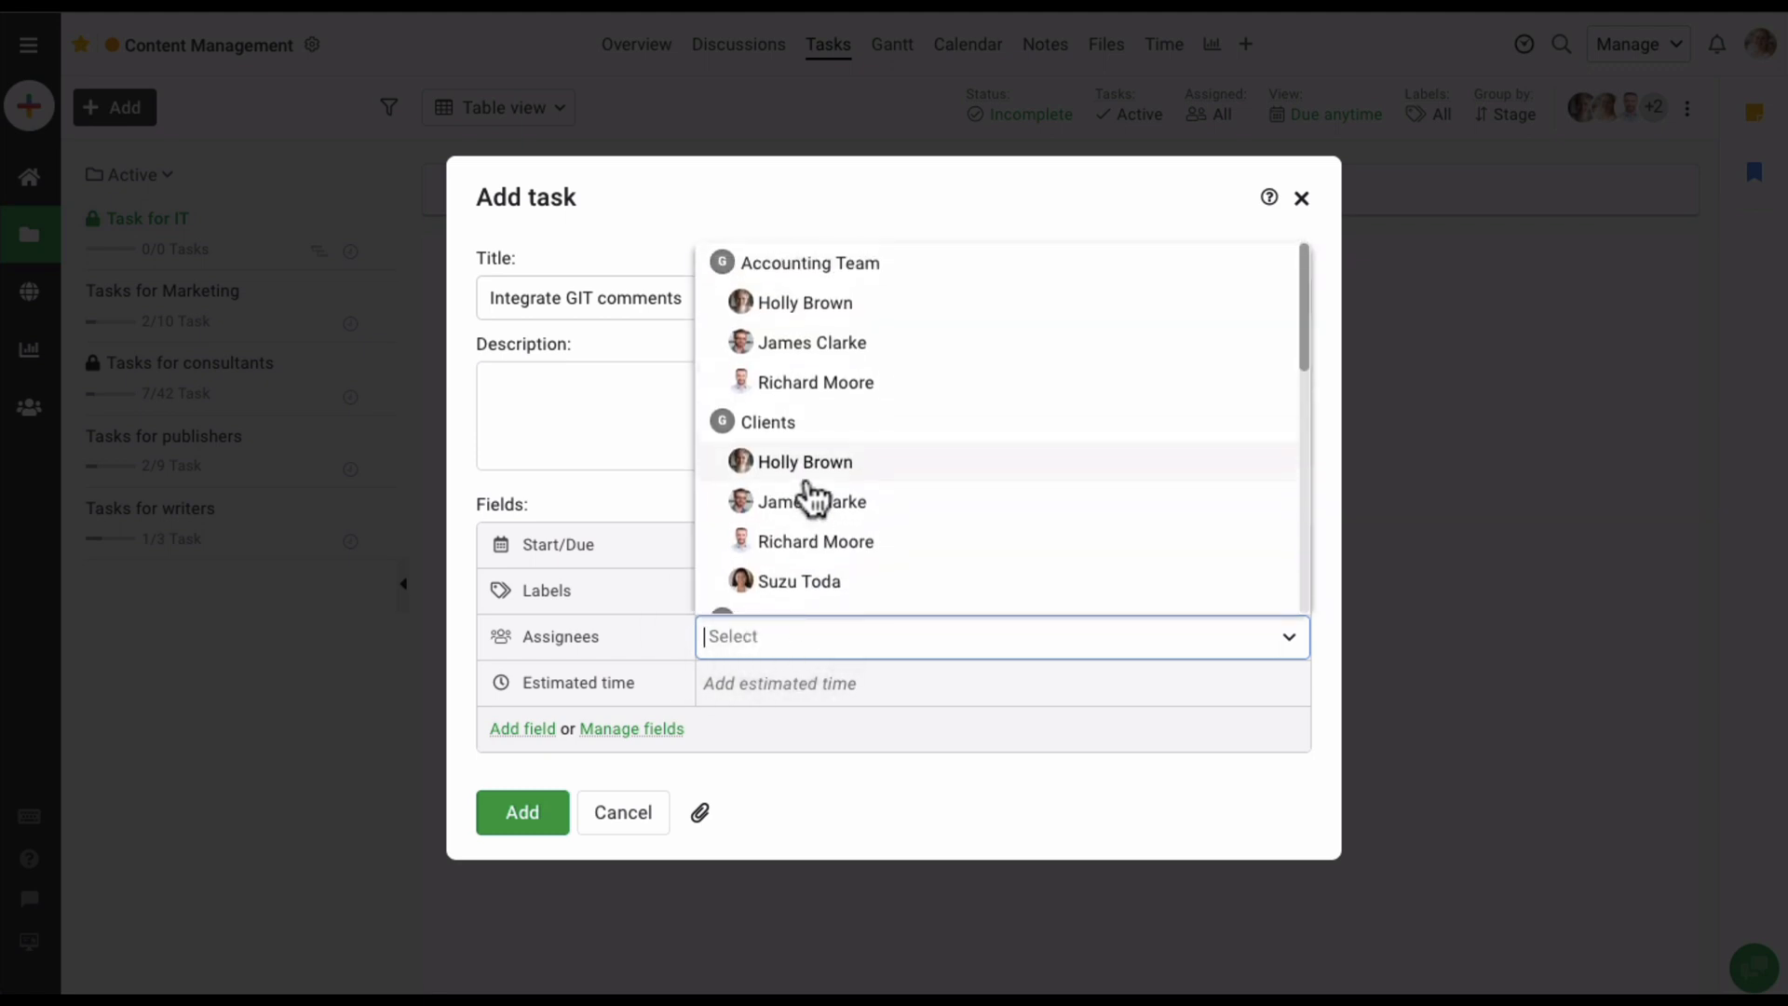
pyautogui.scroll(-3, 808, 493)
pyautogui.click(826, 524)
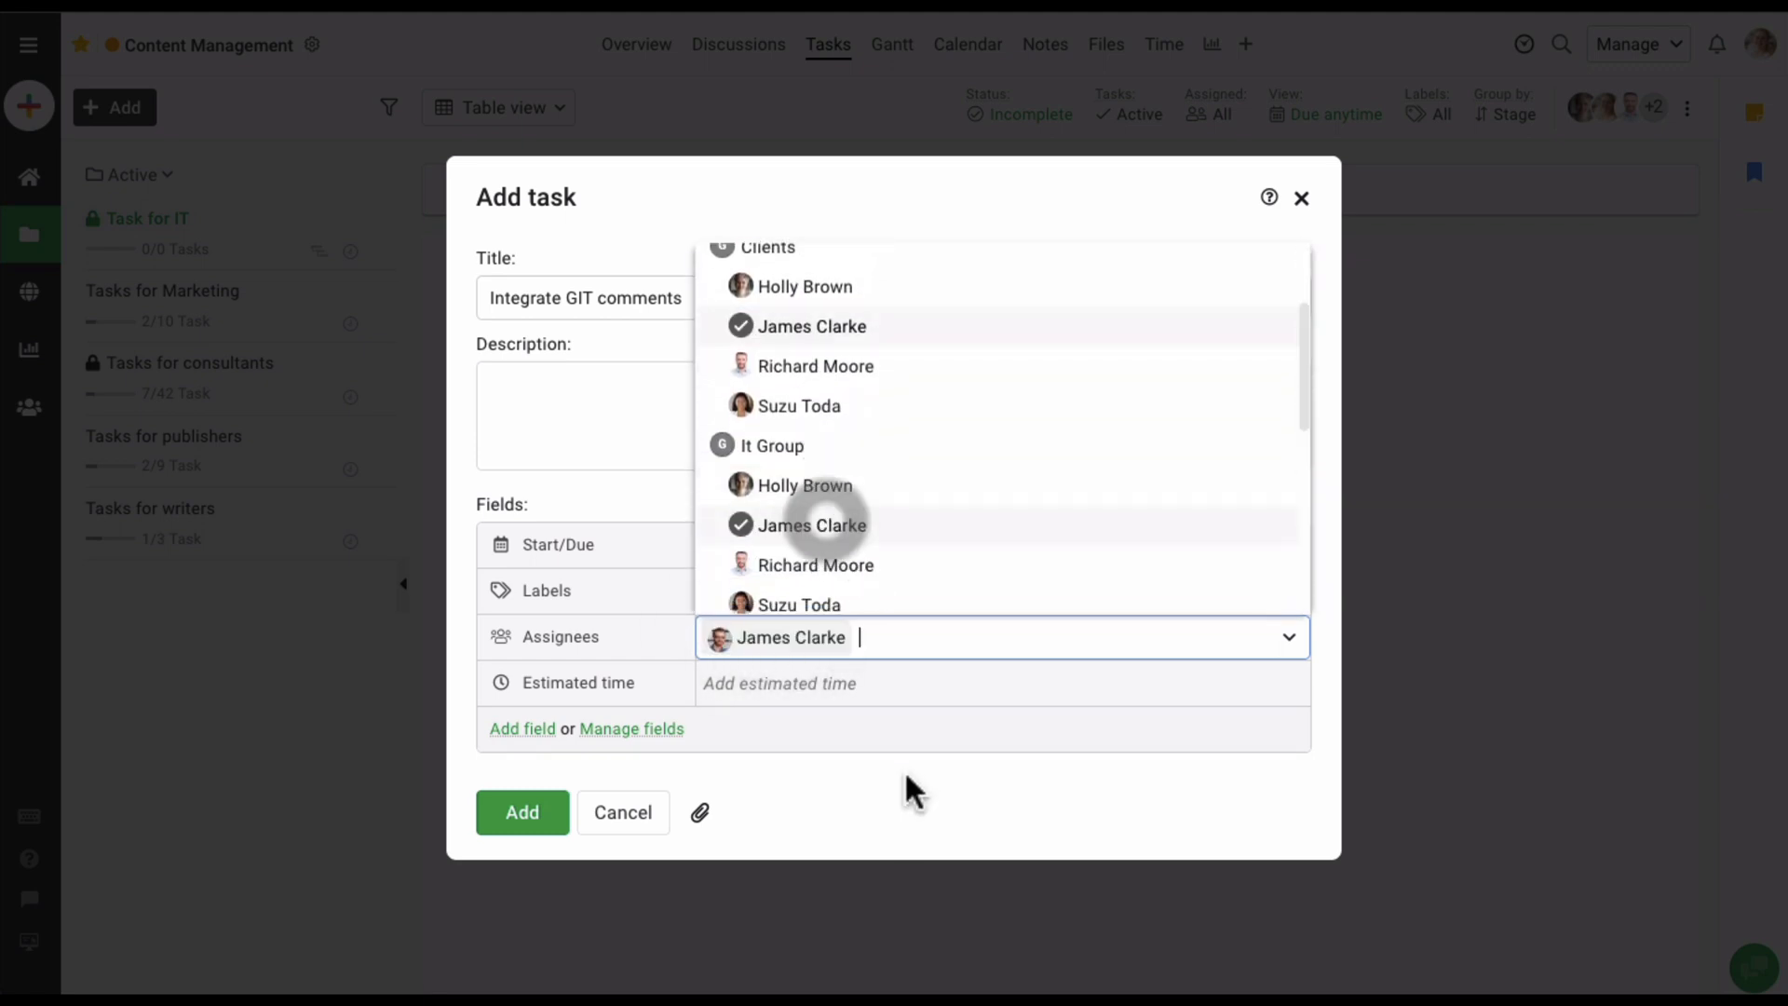
pyautogui.click(909, 777)
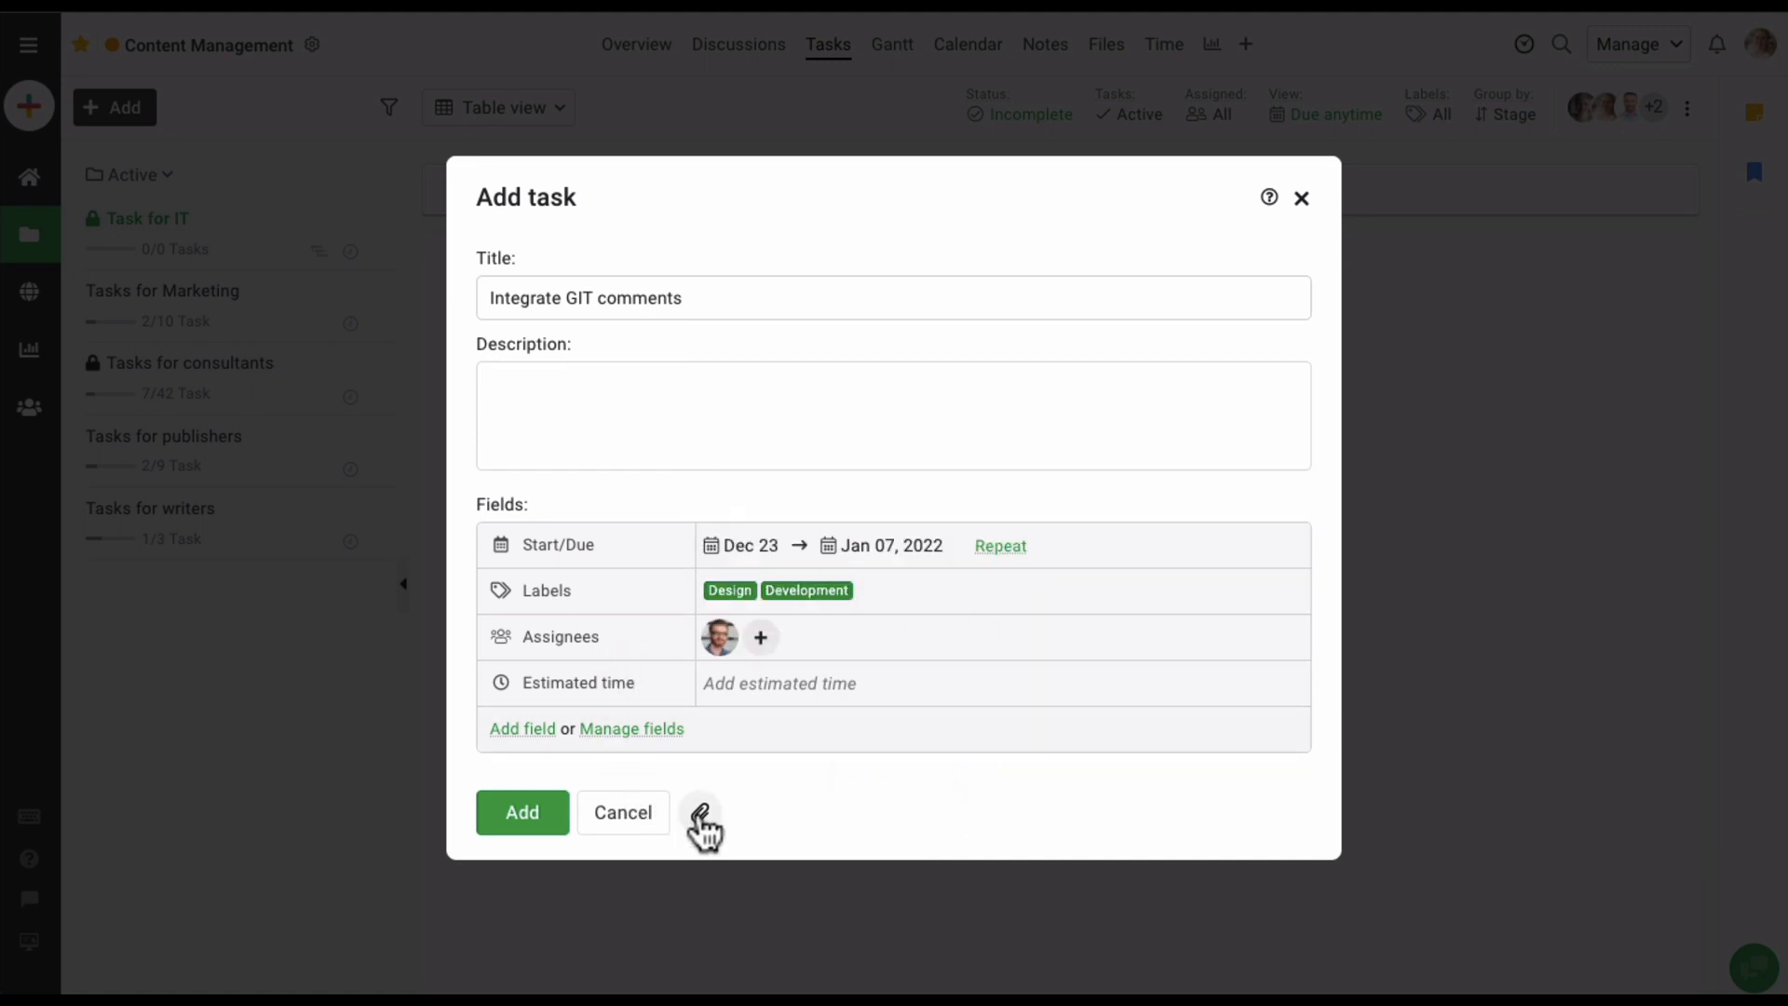
# Attach the first Client req.webp file from the project's ProofHub files and create the task.
pyautogui.click(701, 815)
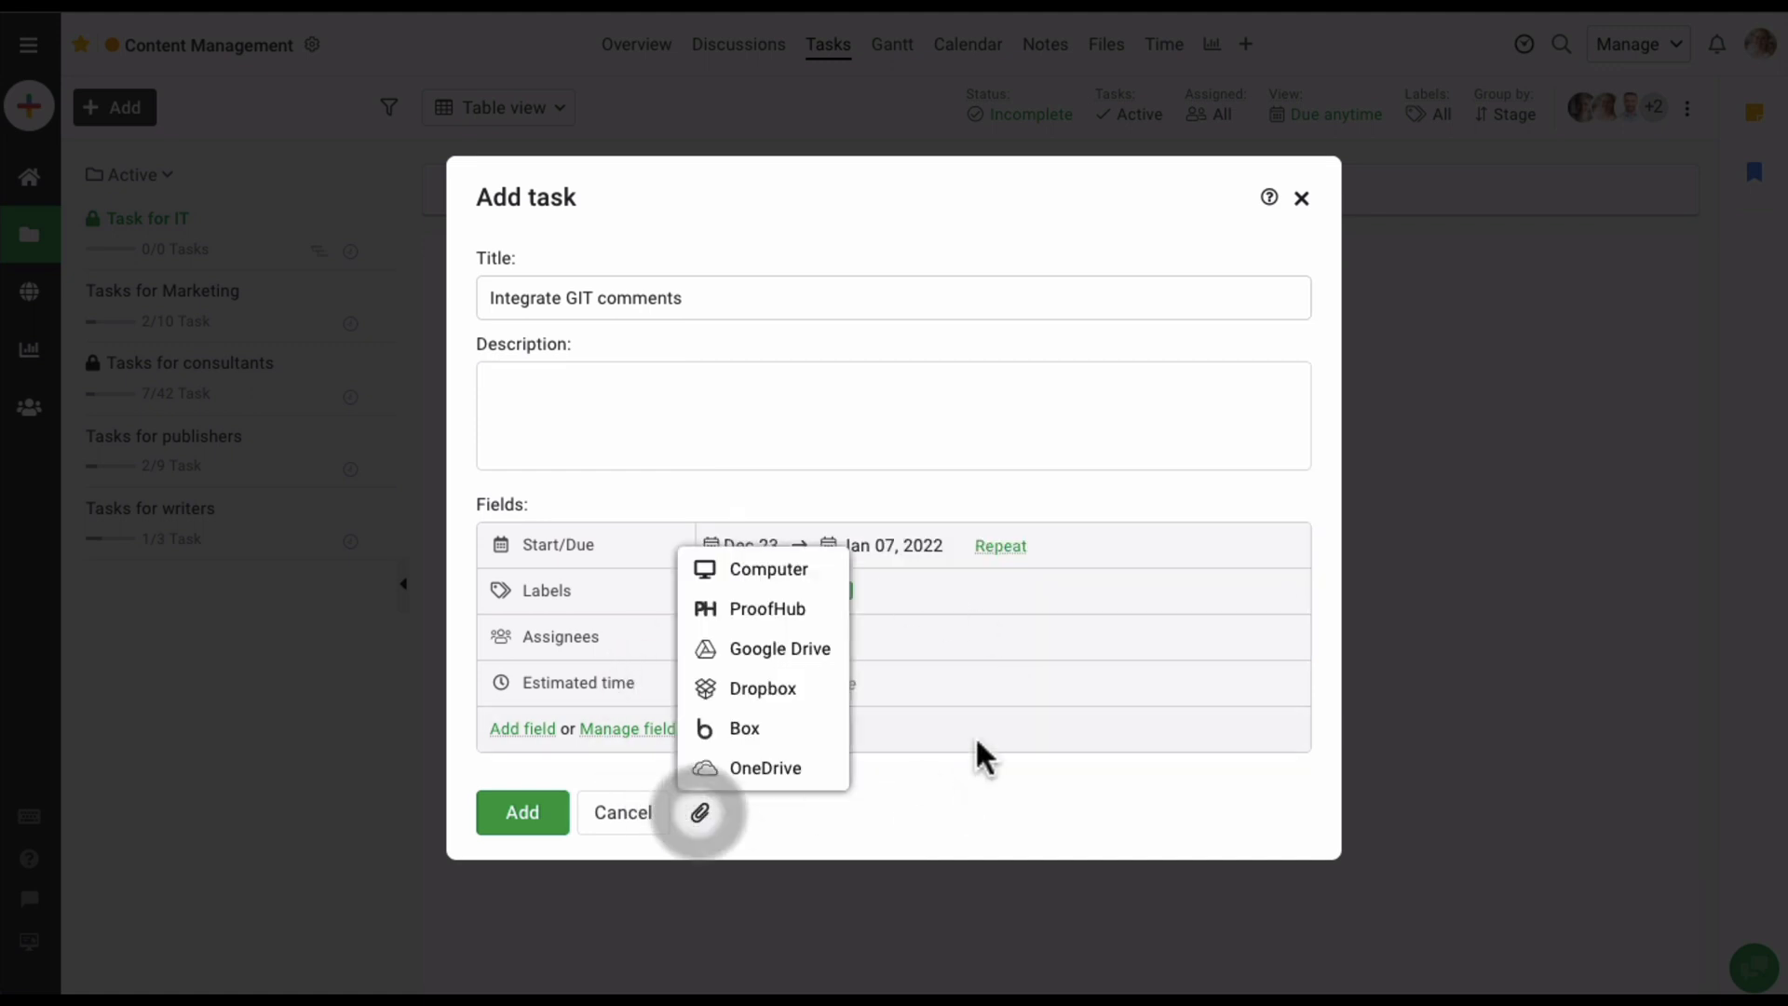
pyautogui.click(790, 611)
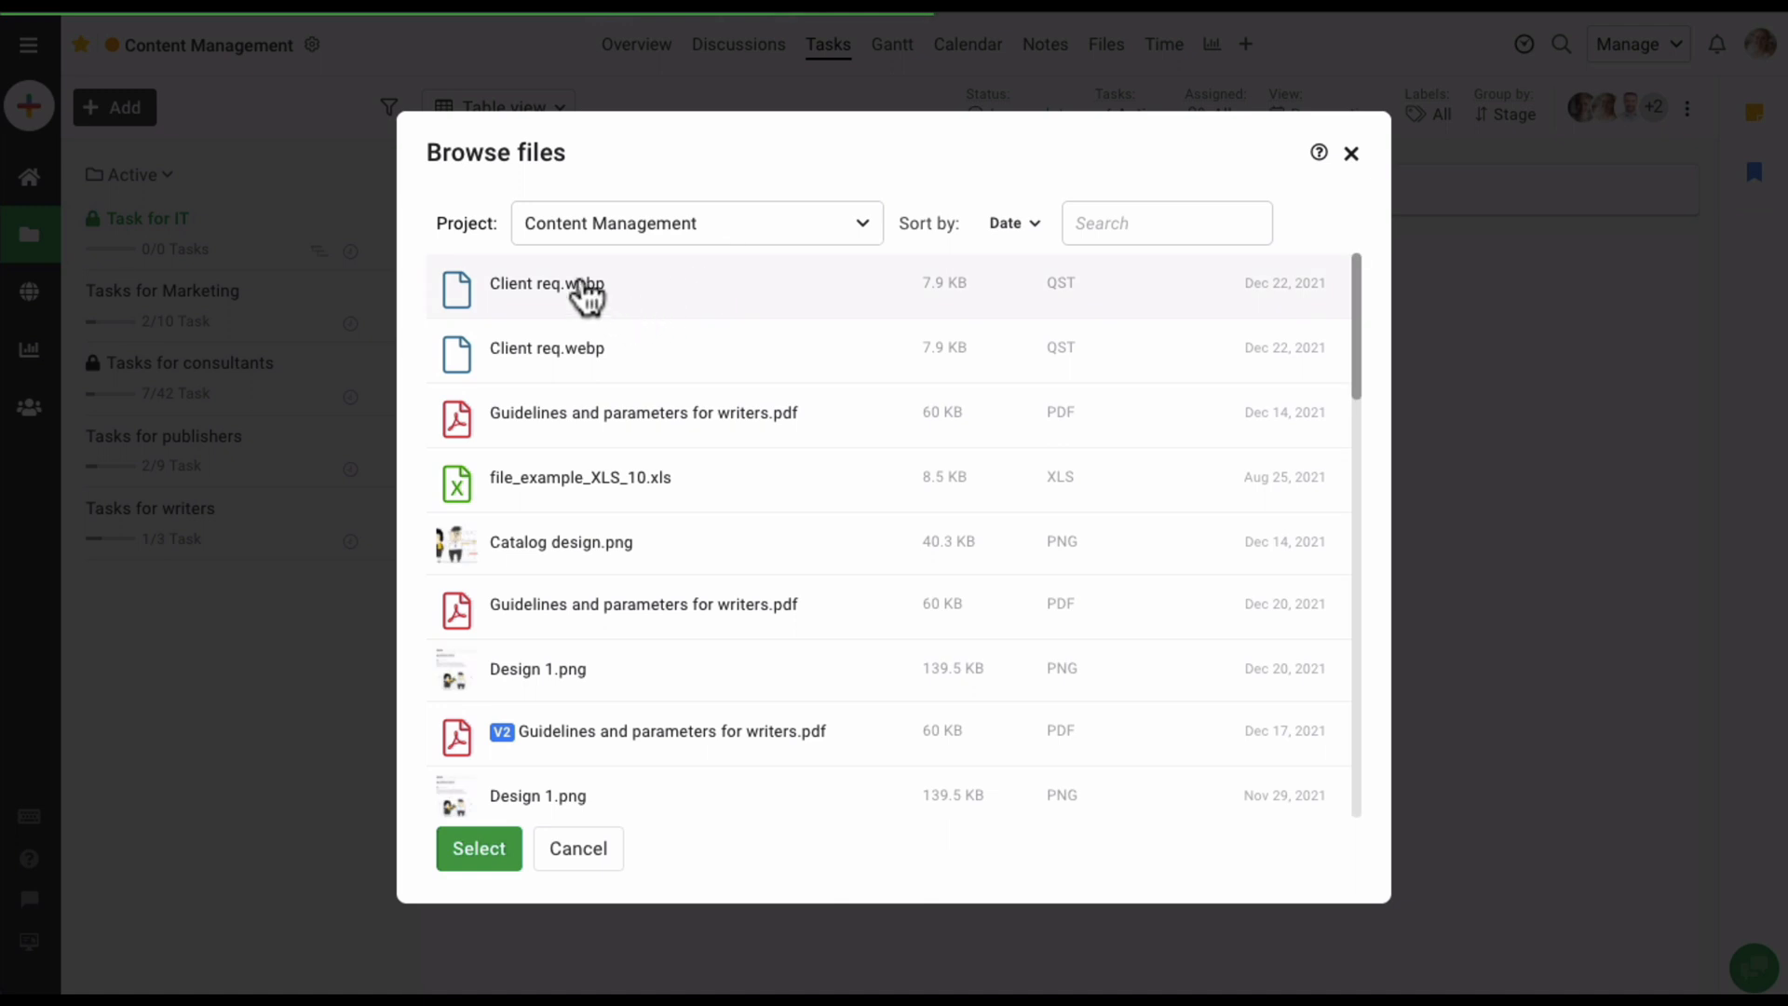
pyautogui.click(585, 288)
pyautogui.click(498, 850)
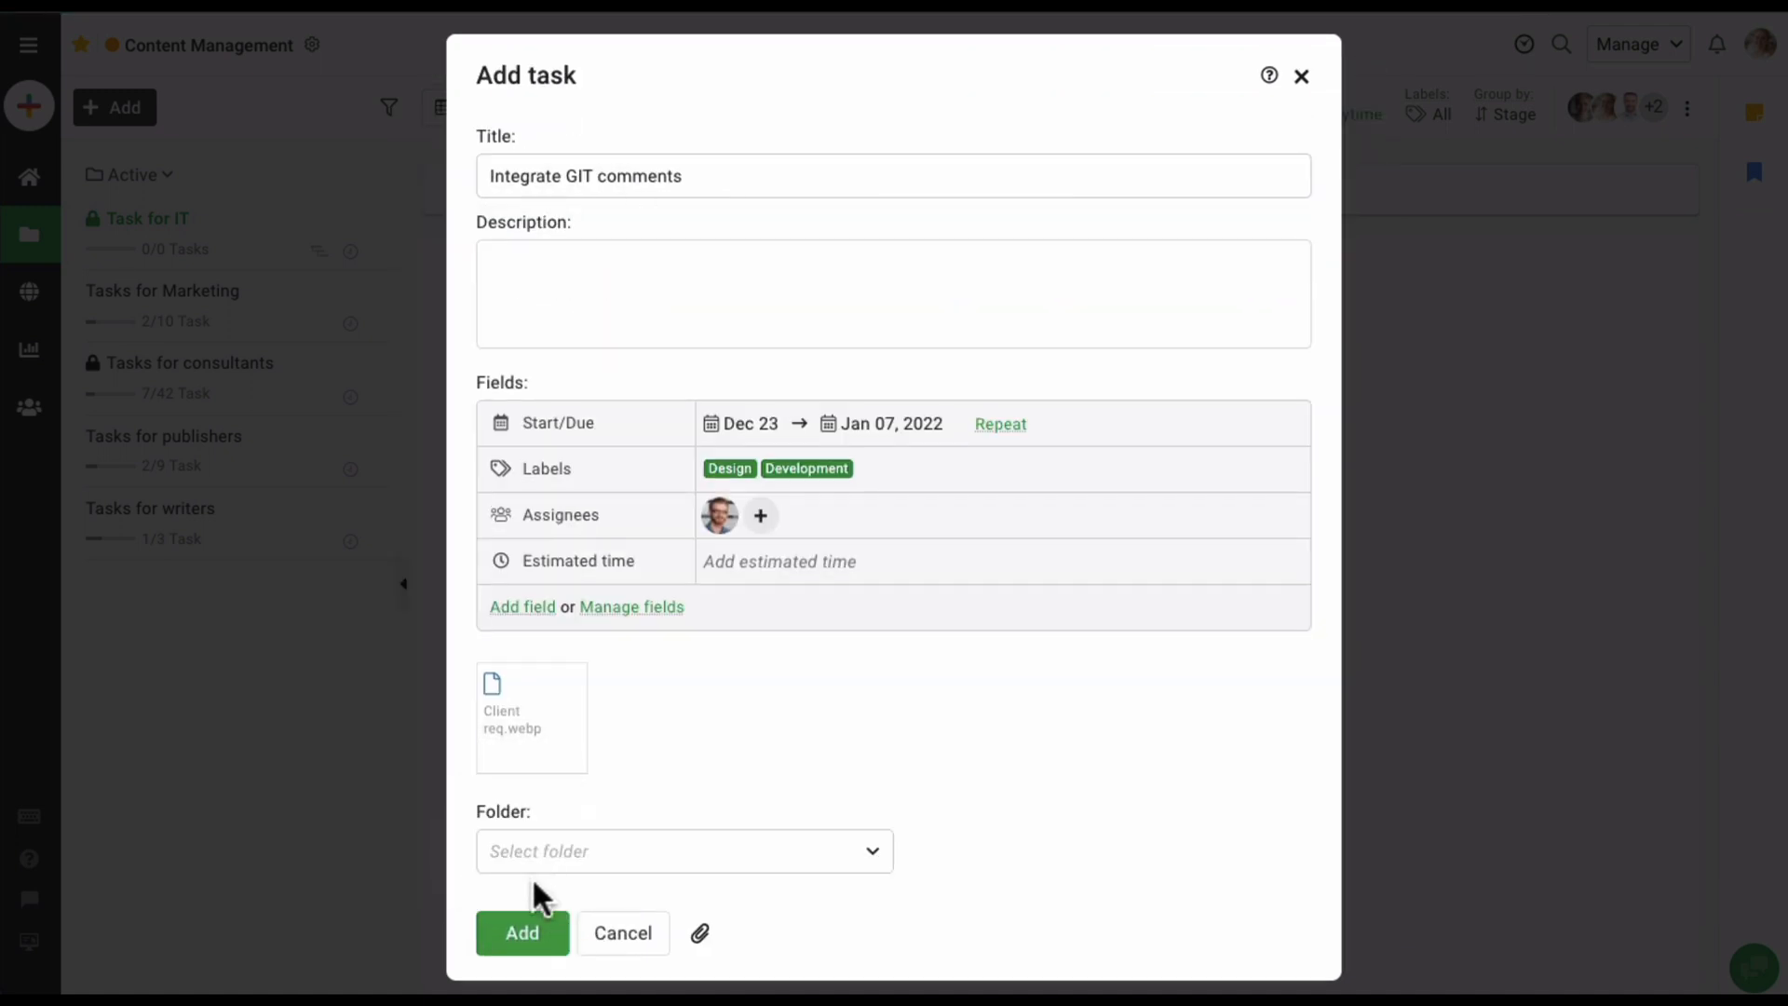
pyautogui.click(547, 936)
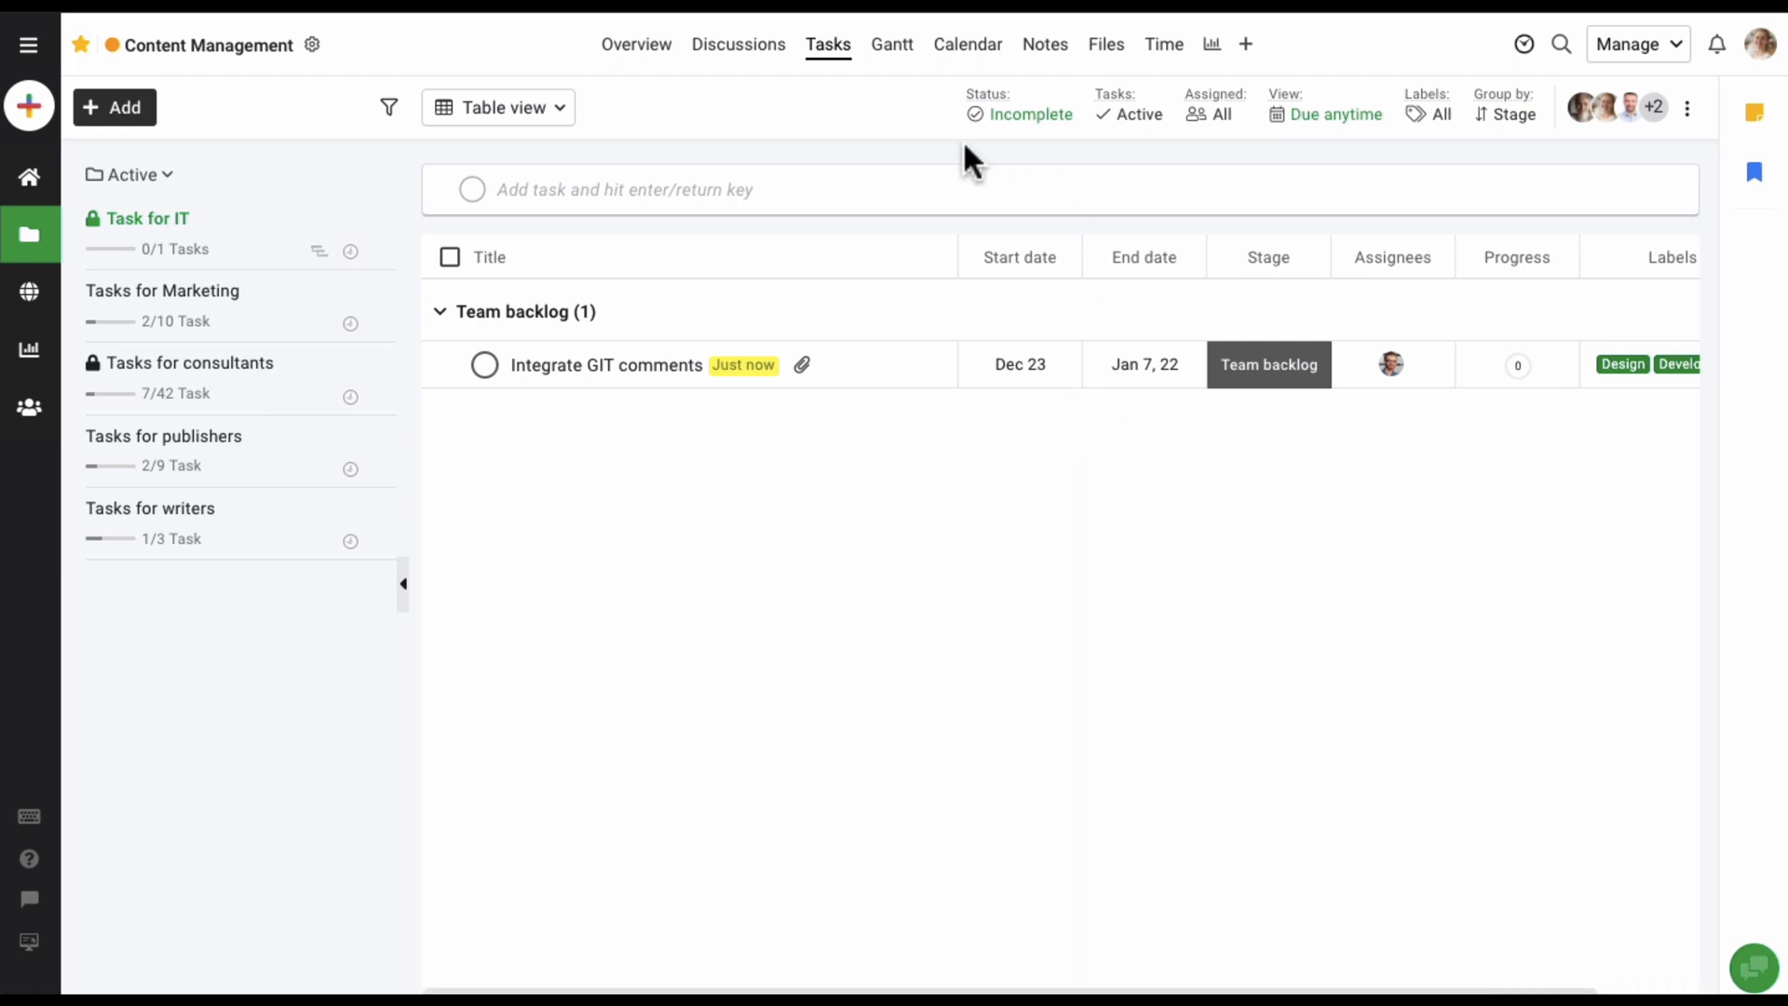
# Quick-add a second task titled "Minor improvement to SSL report" to the list and close the entry form.
pyautogui.click(787, 190)
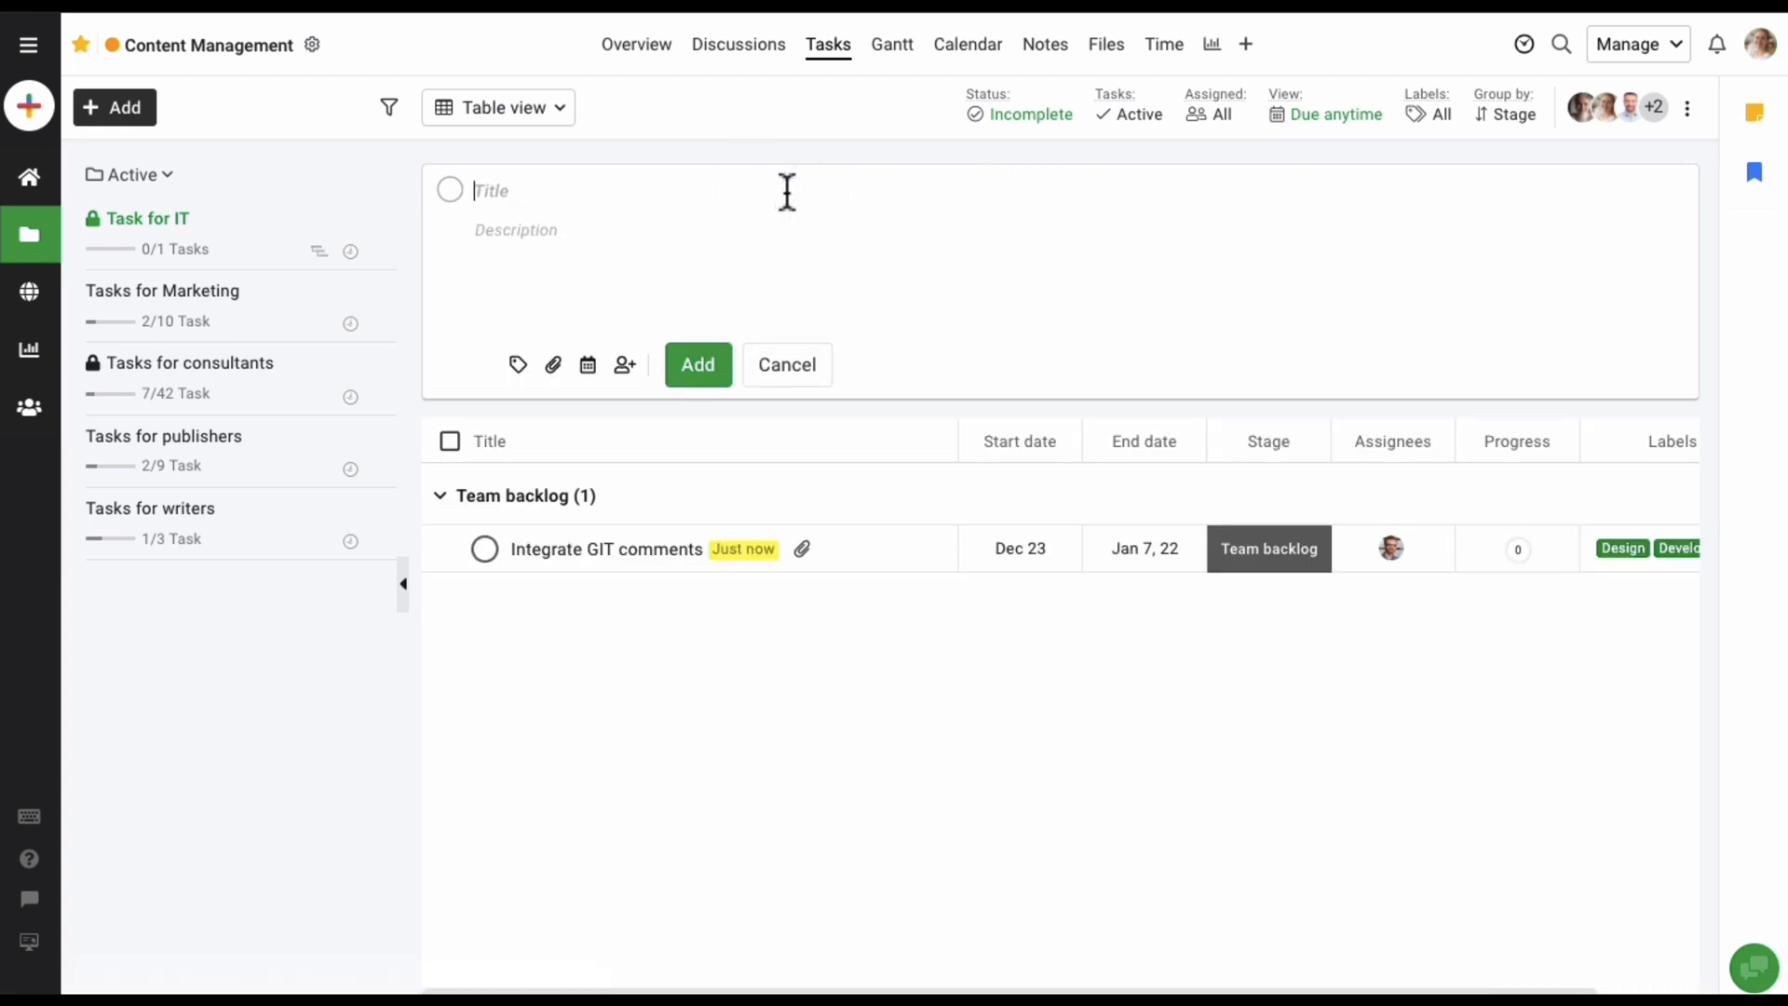
pyautogui.write('Minor improvement to SSL report')
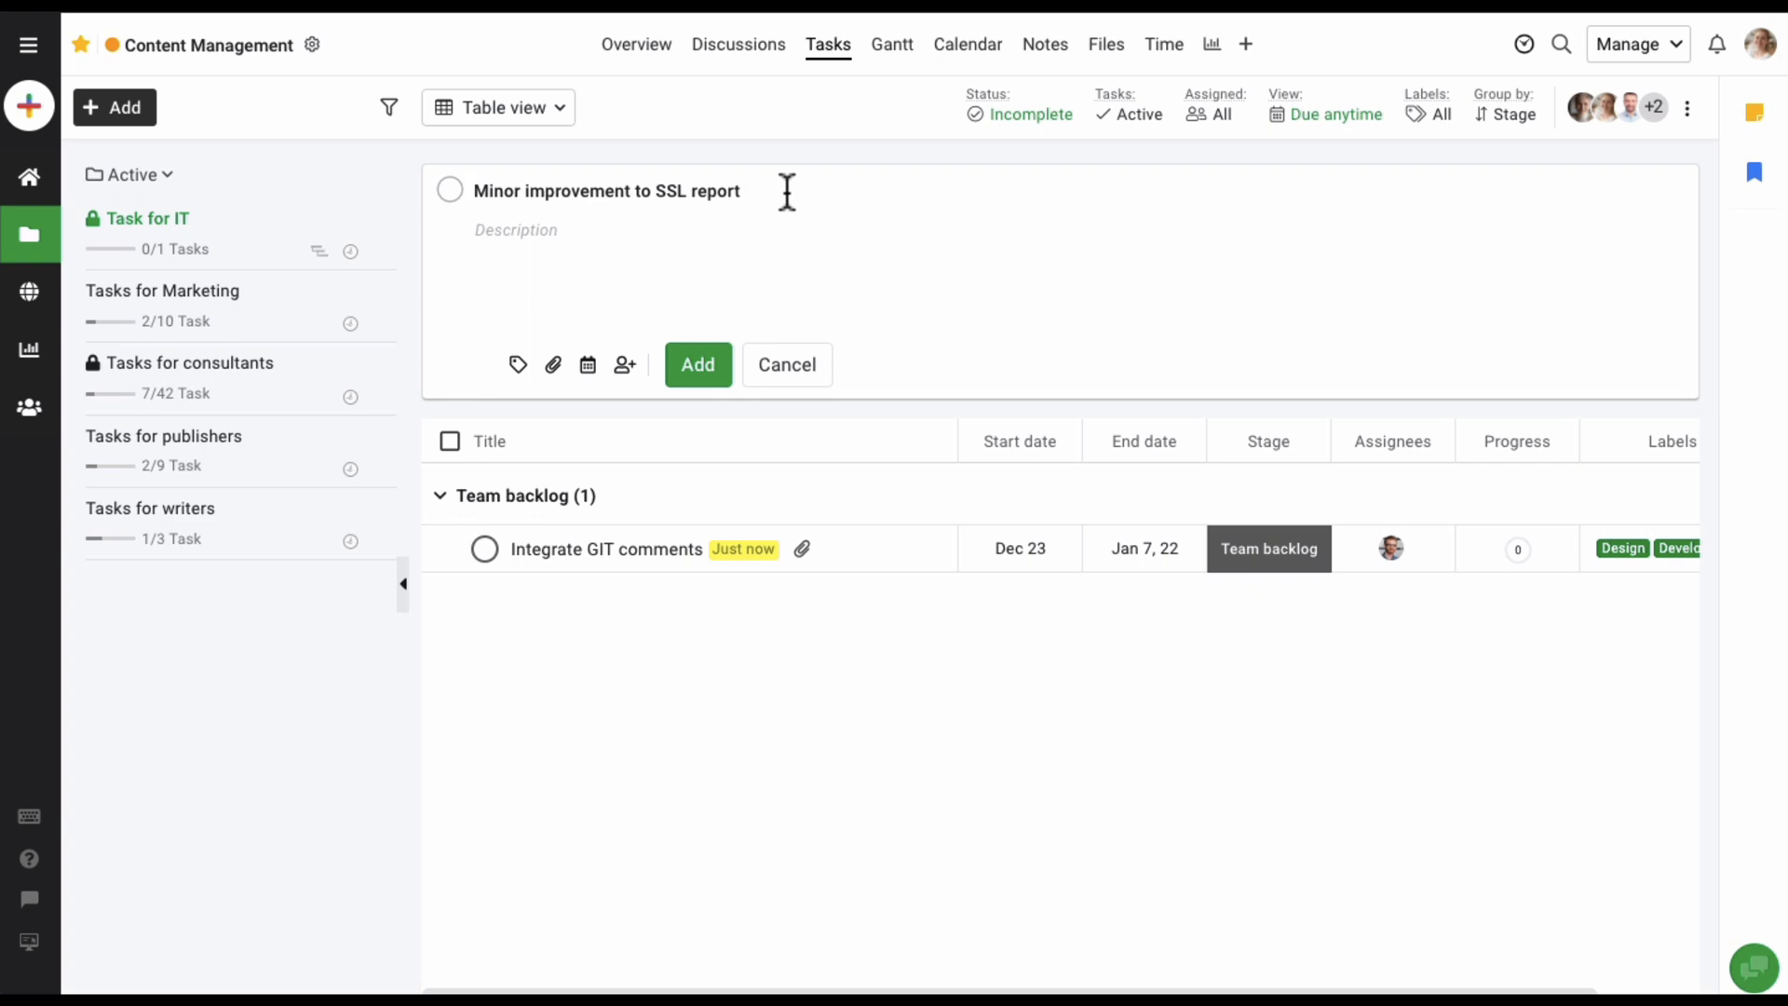
pyautogui.click(716, 371)
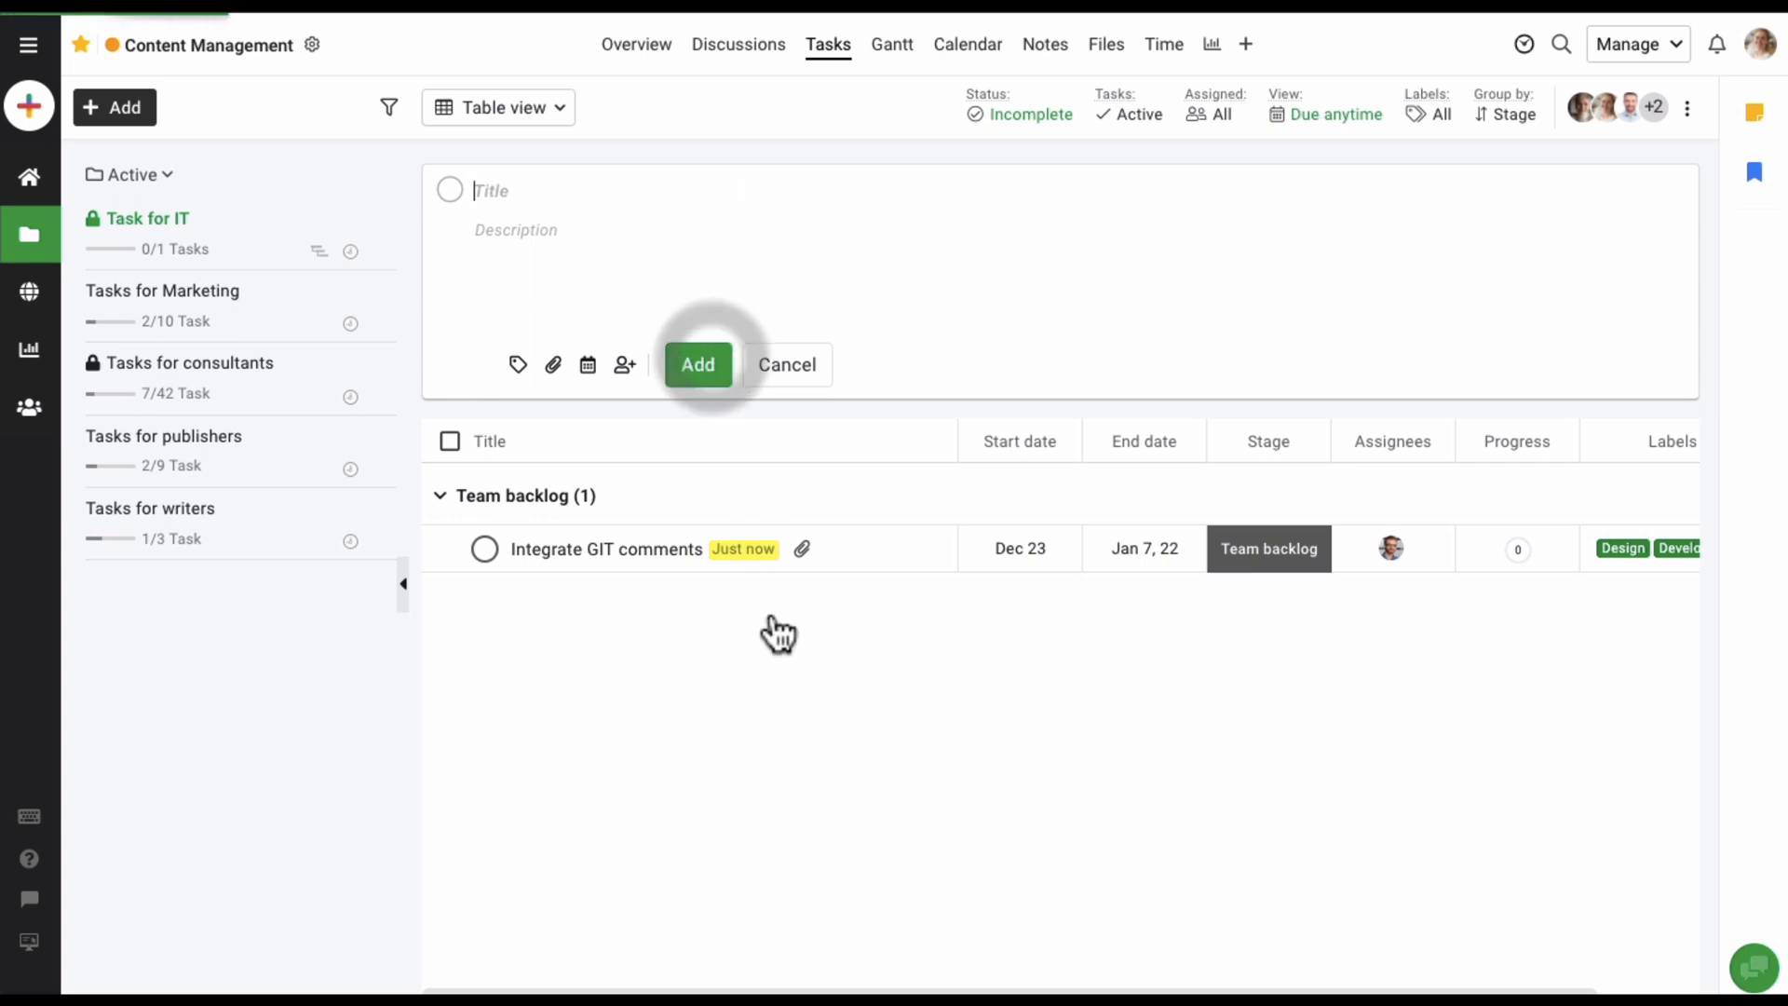
pyautogui.click(790, 374)
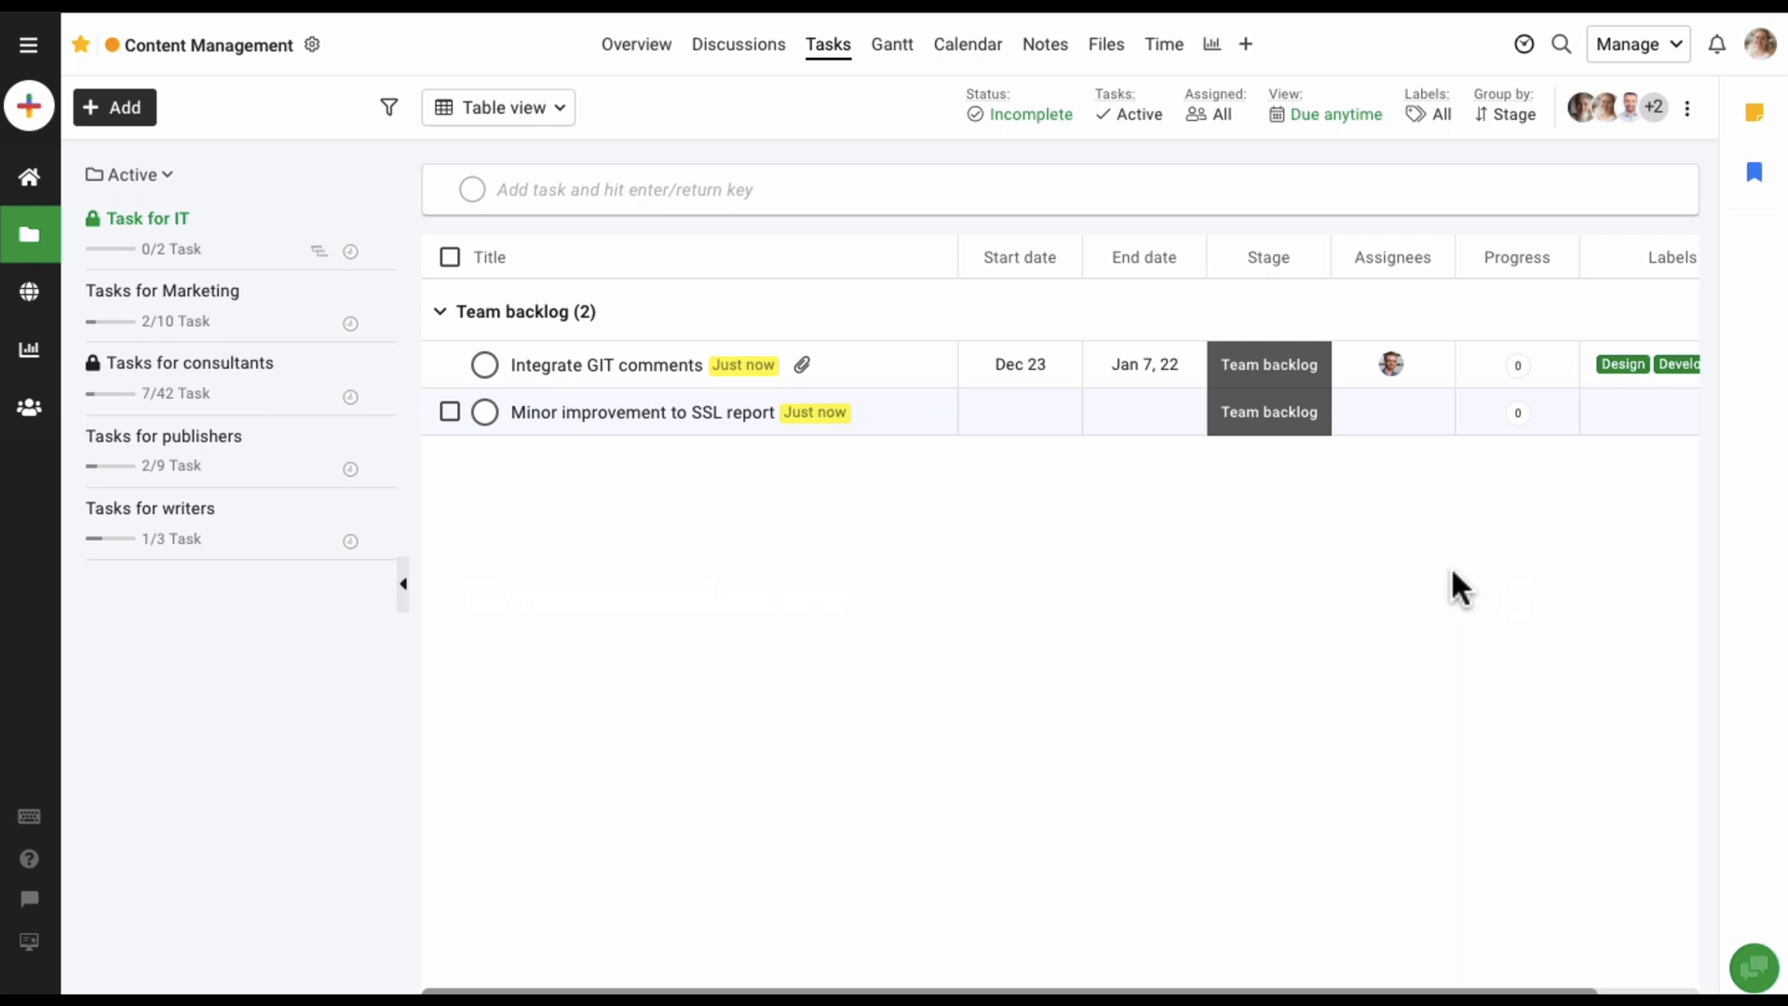
# Set the "Minor improvement to SSL report" task's start date to December 23 and its end date to December 31.
pyautogui.click(1024, 418)
pyautogui.click(1205, 692)
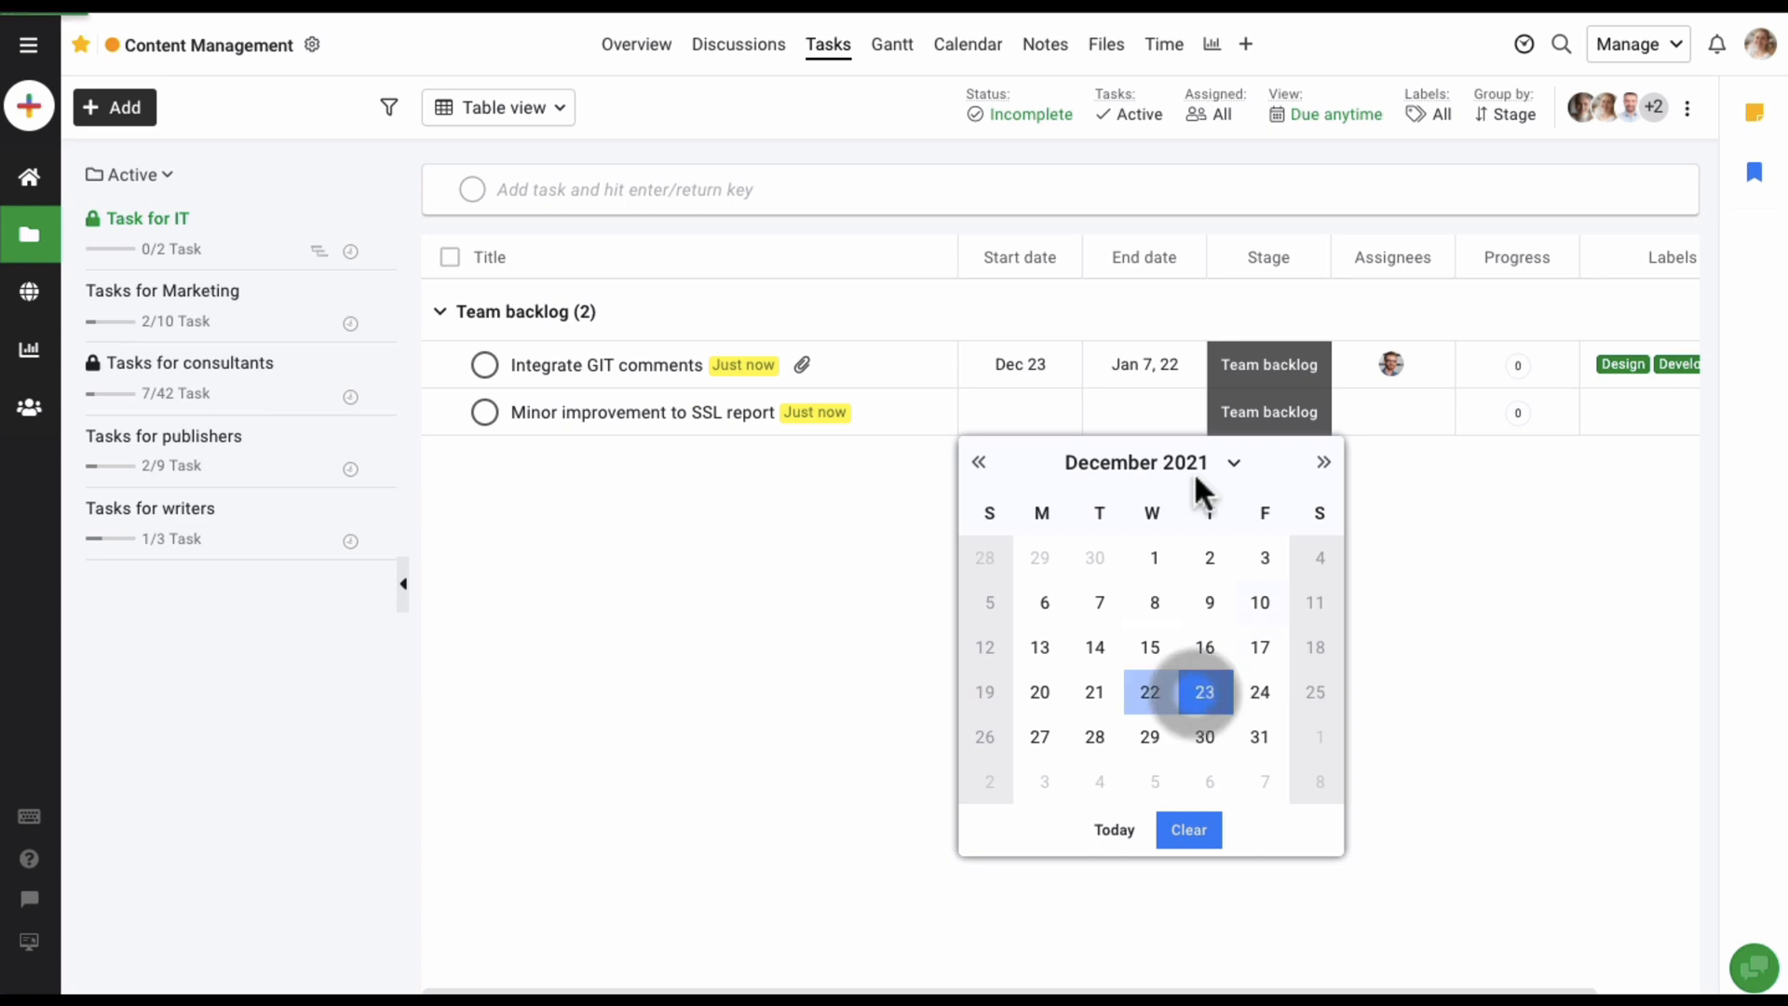
pyautogui.click(1146, 408)
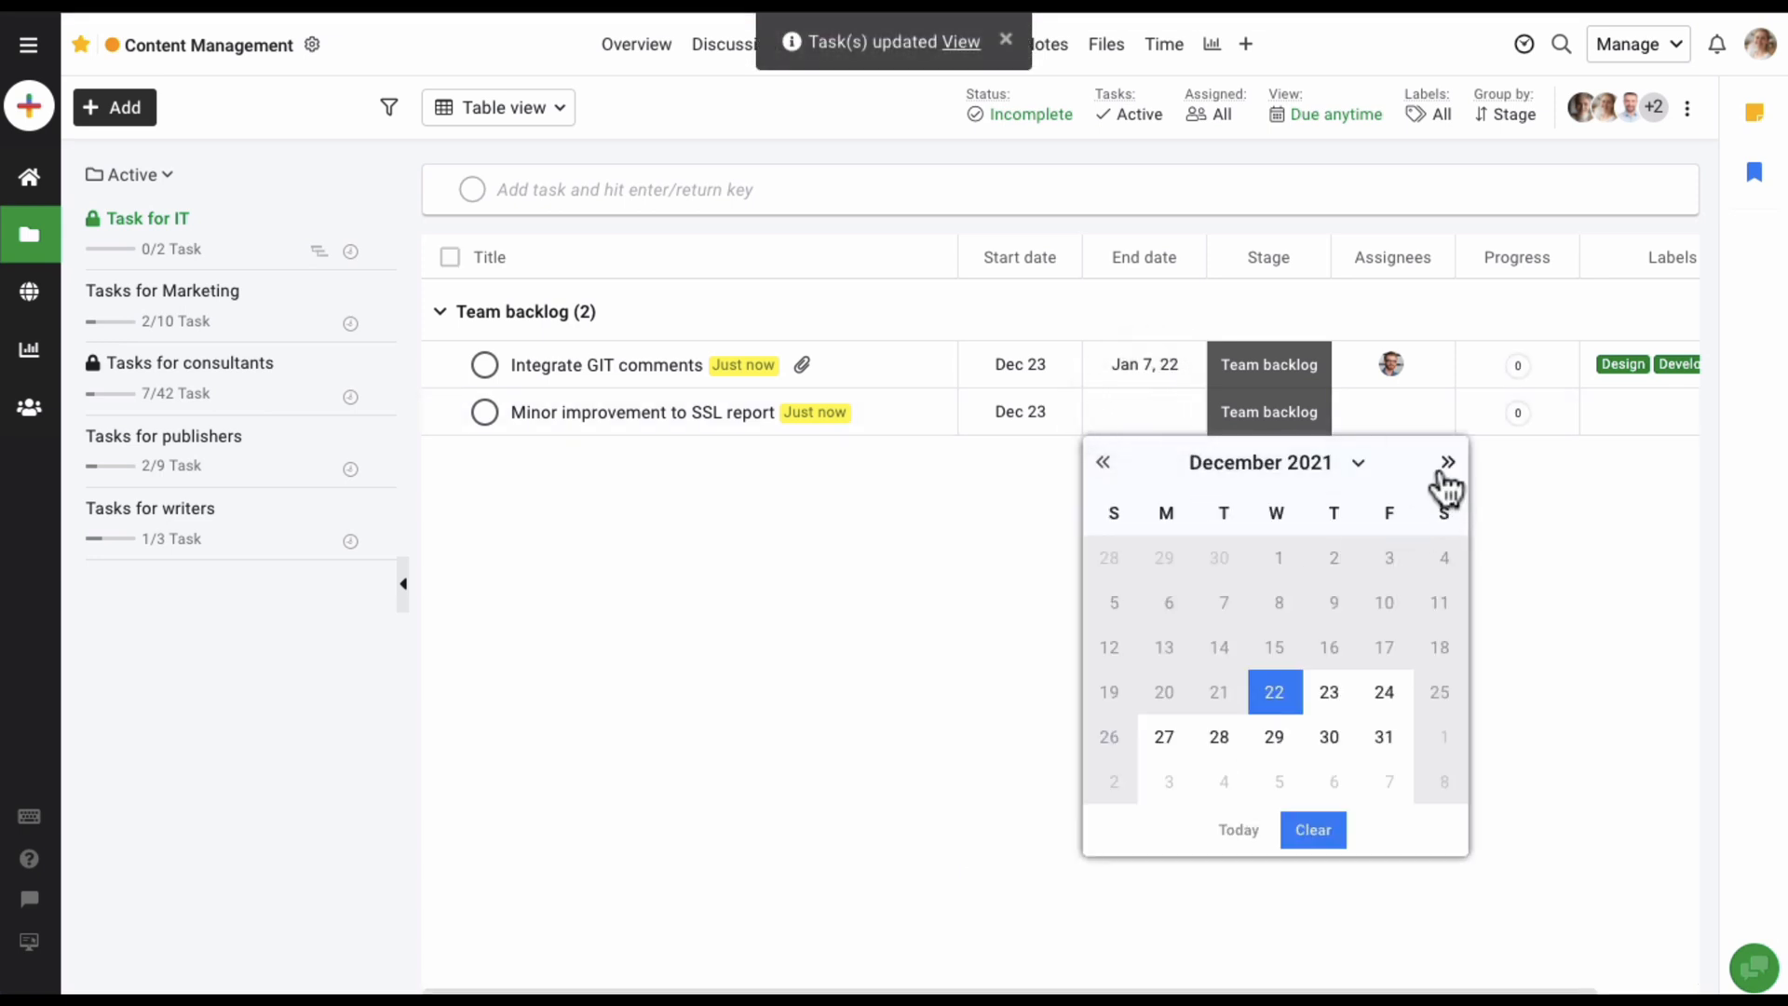
pyautogui.click(1385, 738)
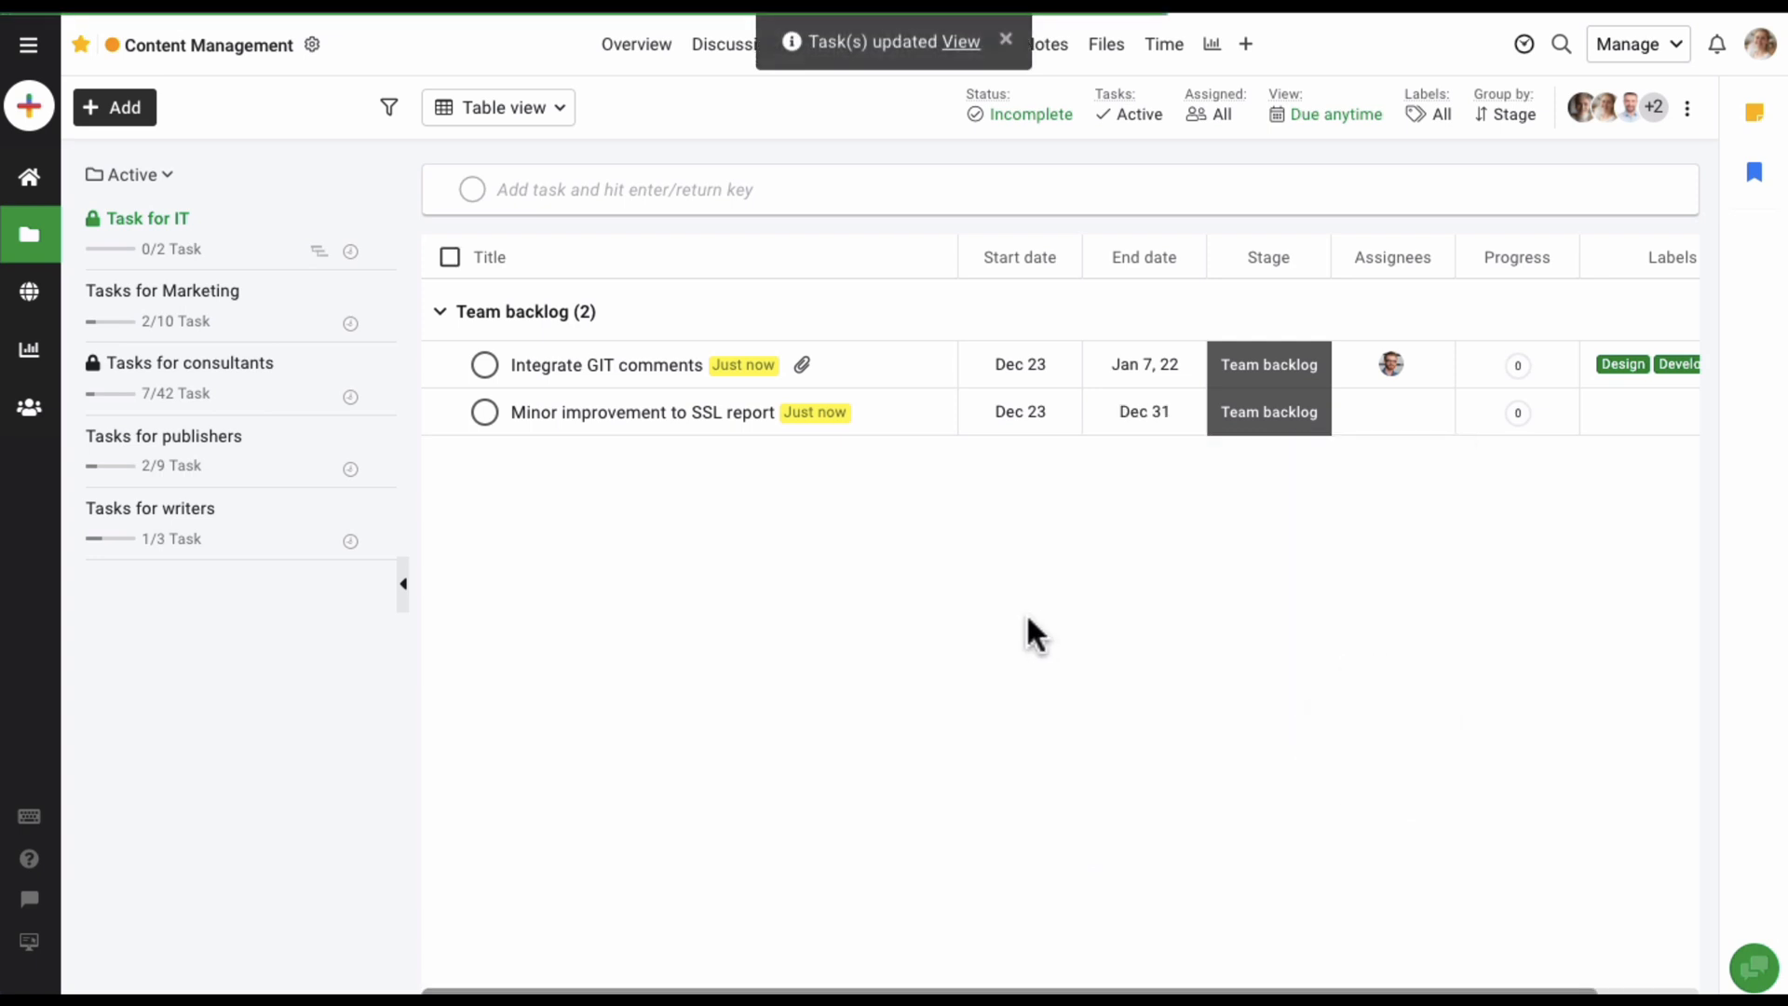
# Assign the "Minor improvement to SSL report" task to the third and fourth members offered in the people list.
pyautogui.click(1394, 412)
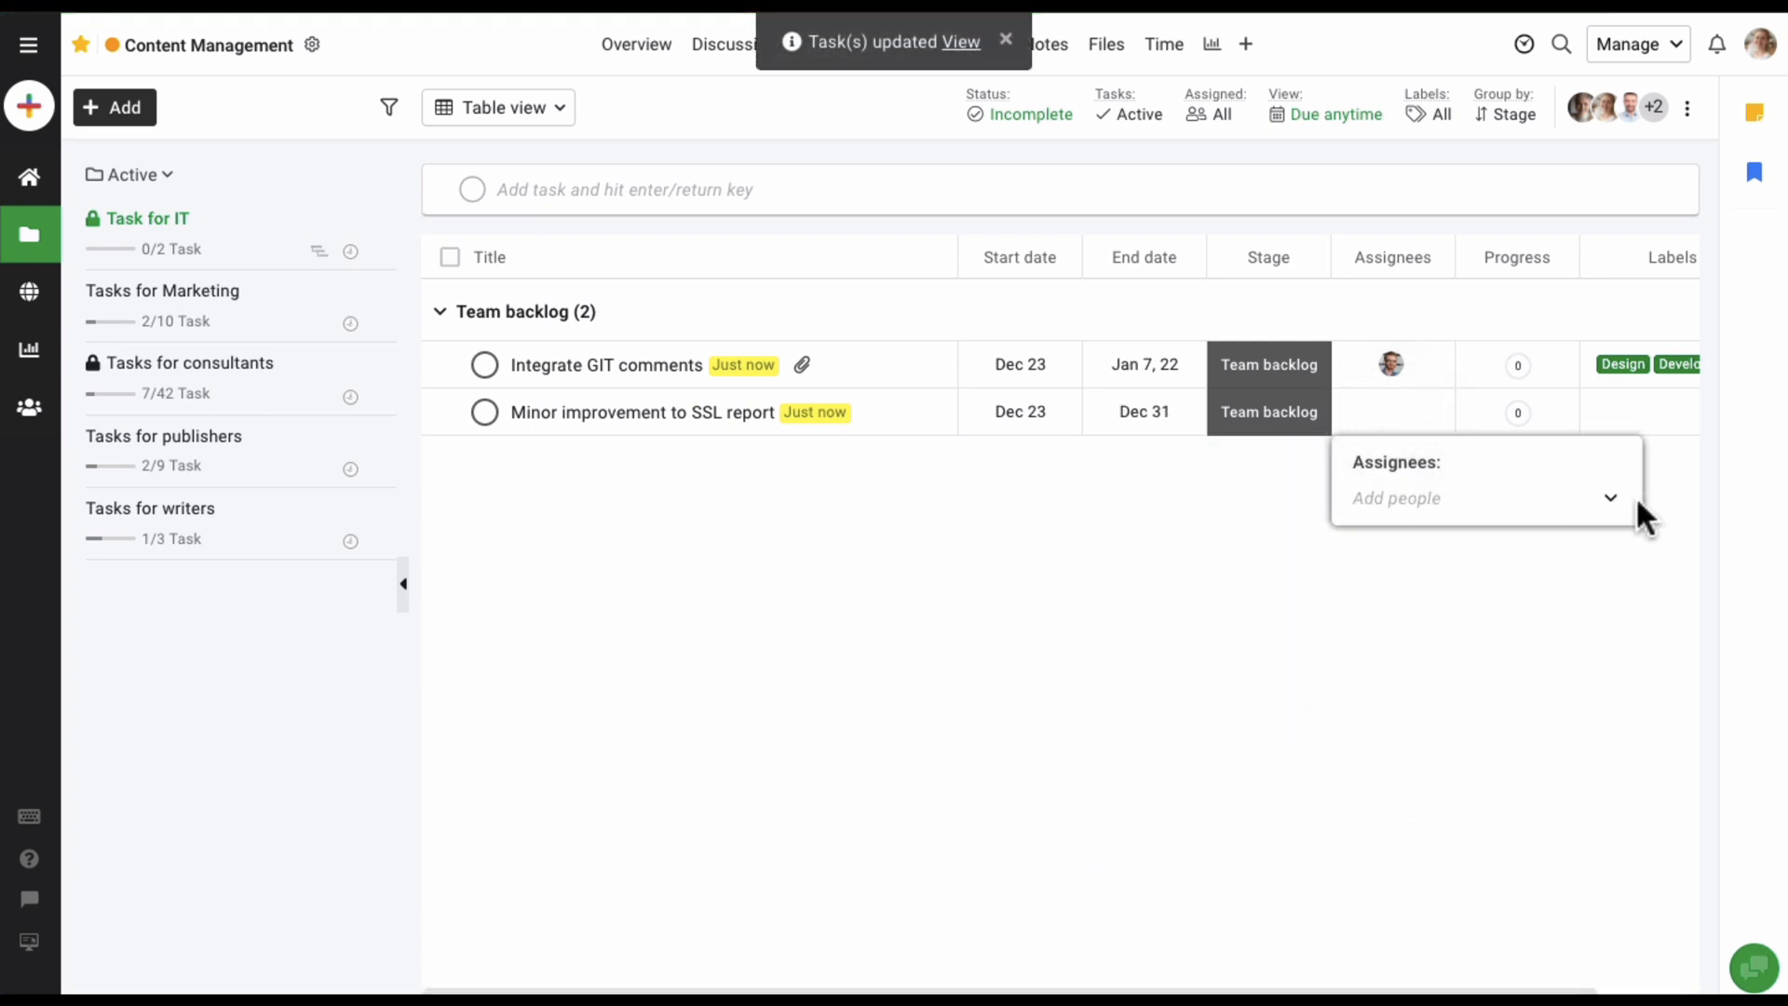
pyautogui.click(1611, 498)
pyautogui.click(1487, 618)
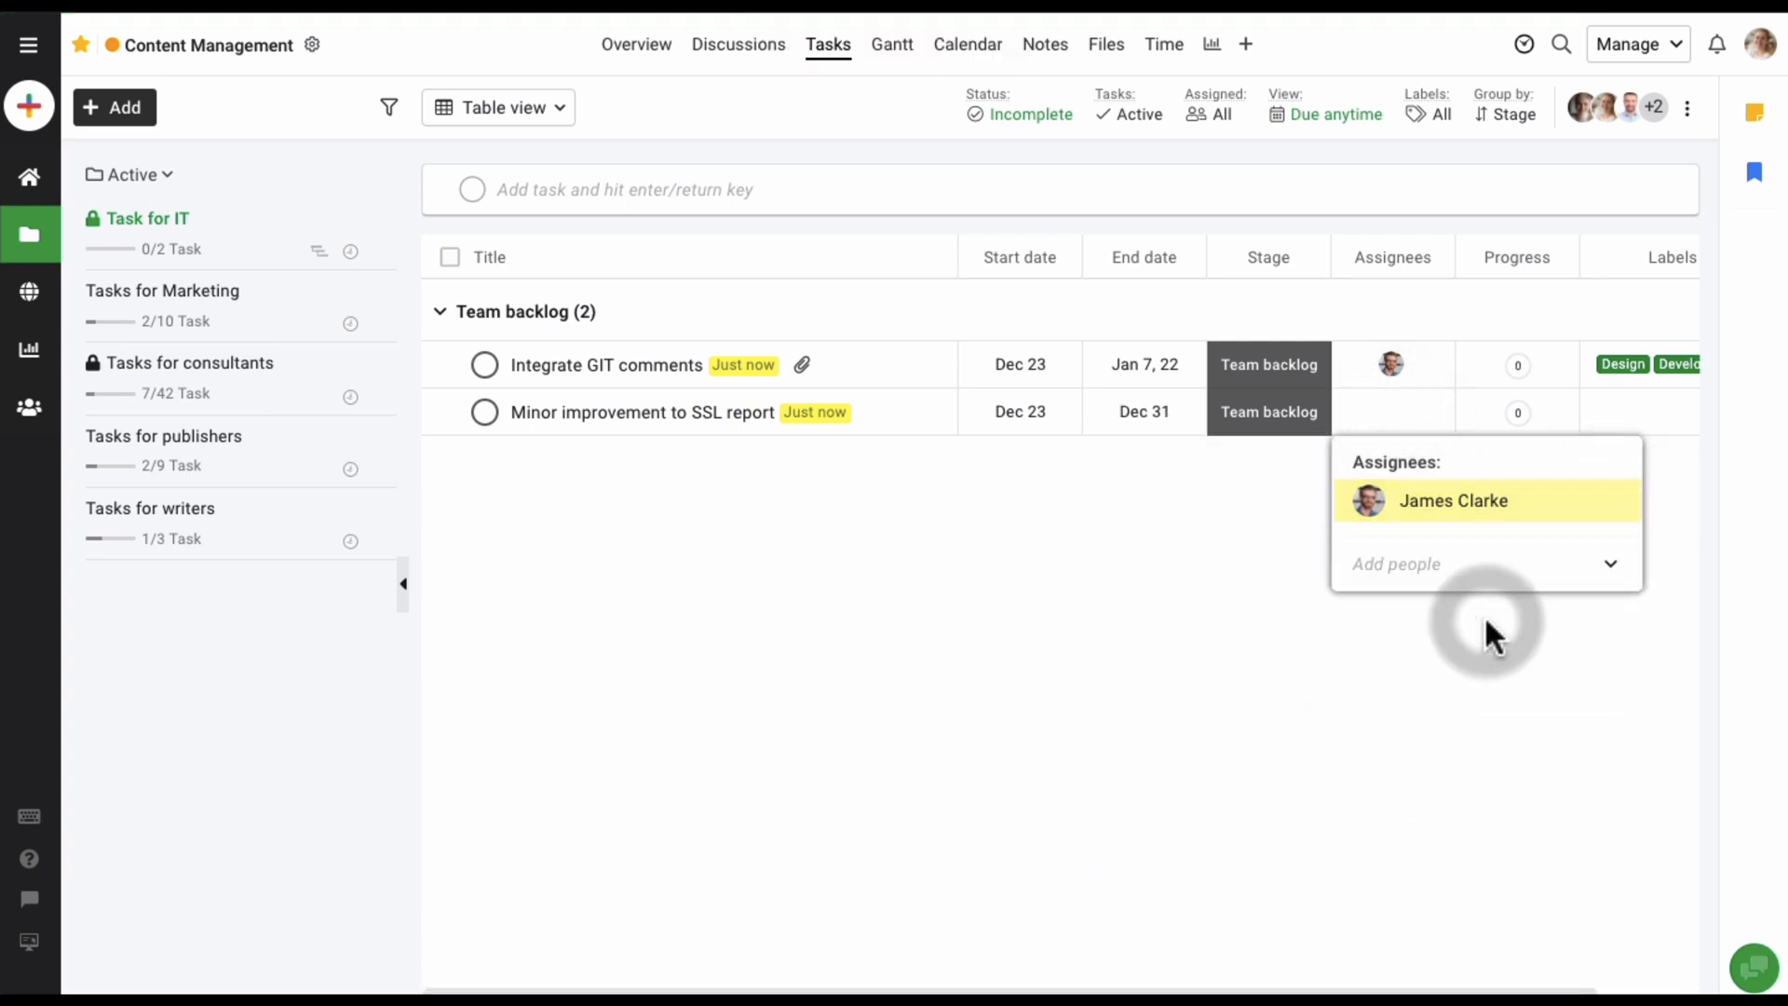
pyautogui.click(1614, 577)
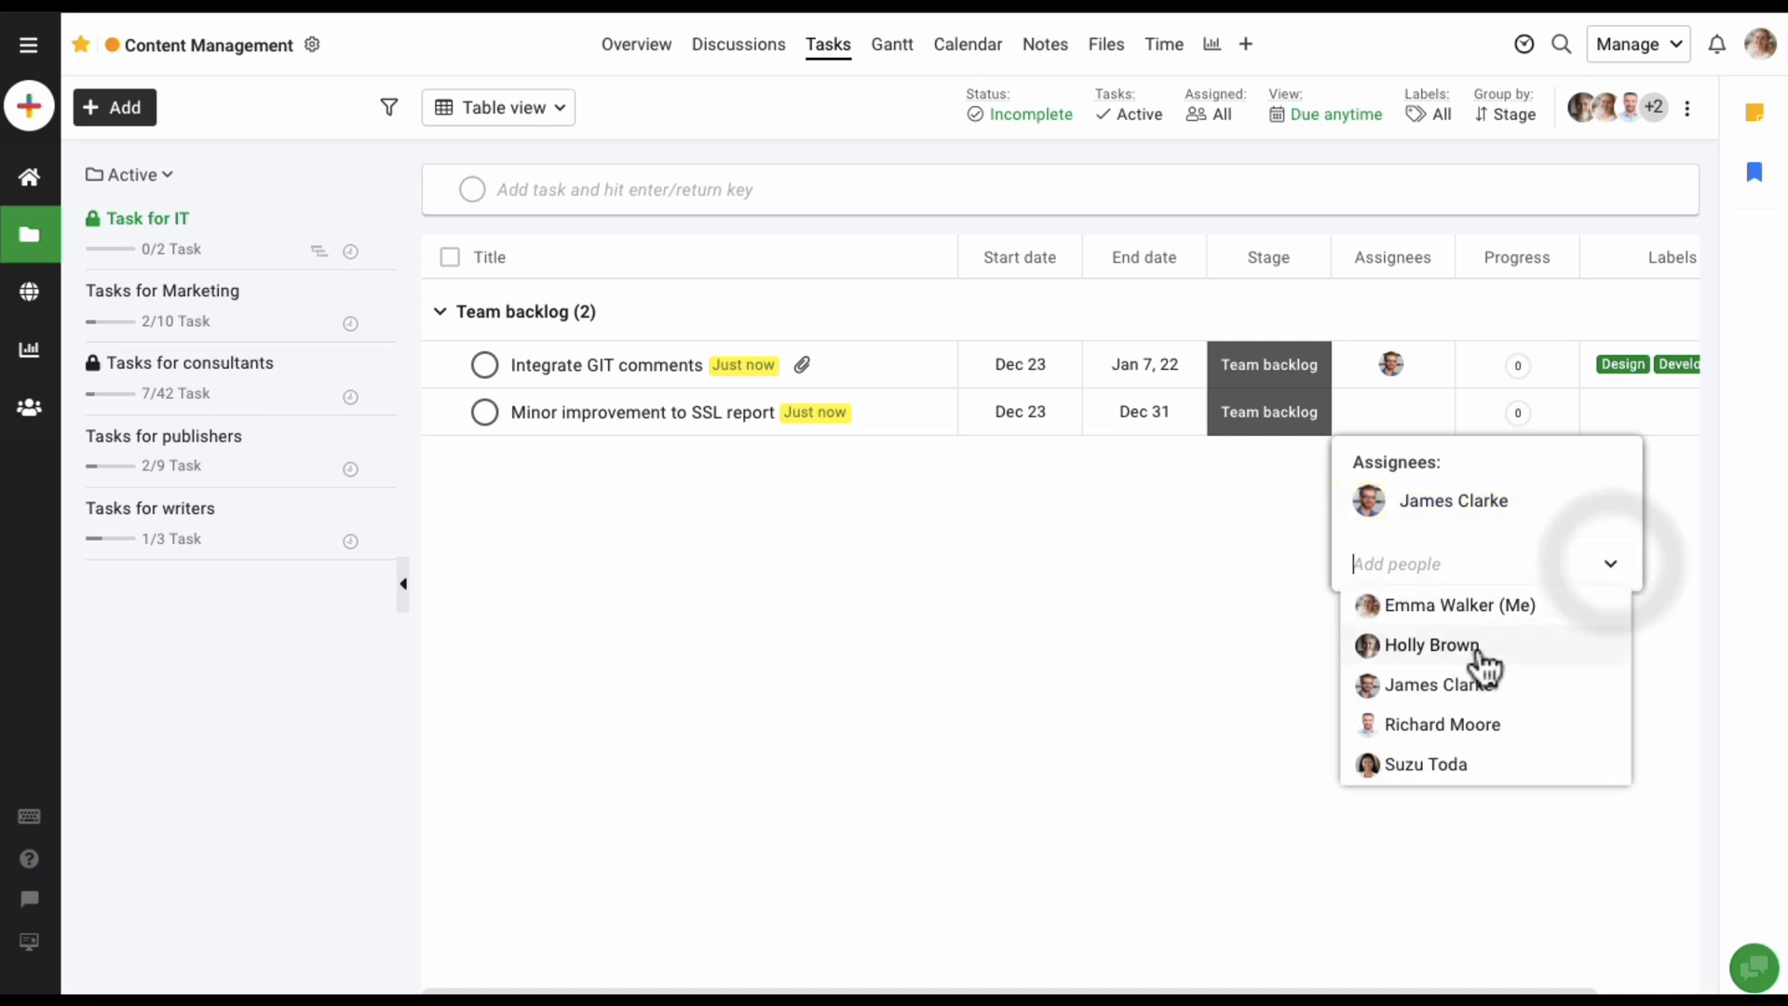
pyautogui.click(1484, 722)
pyautogui.click(1210, 624)
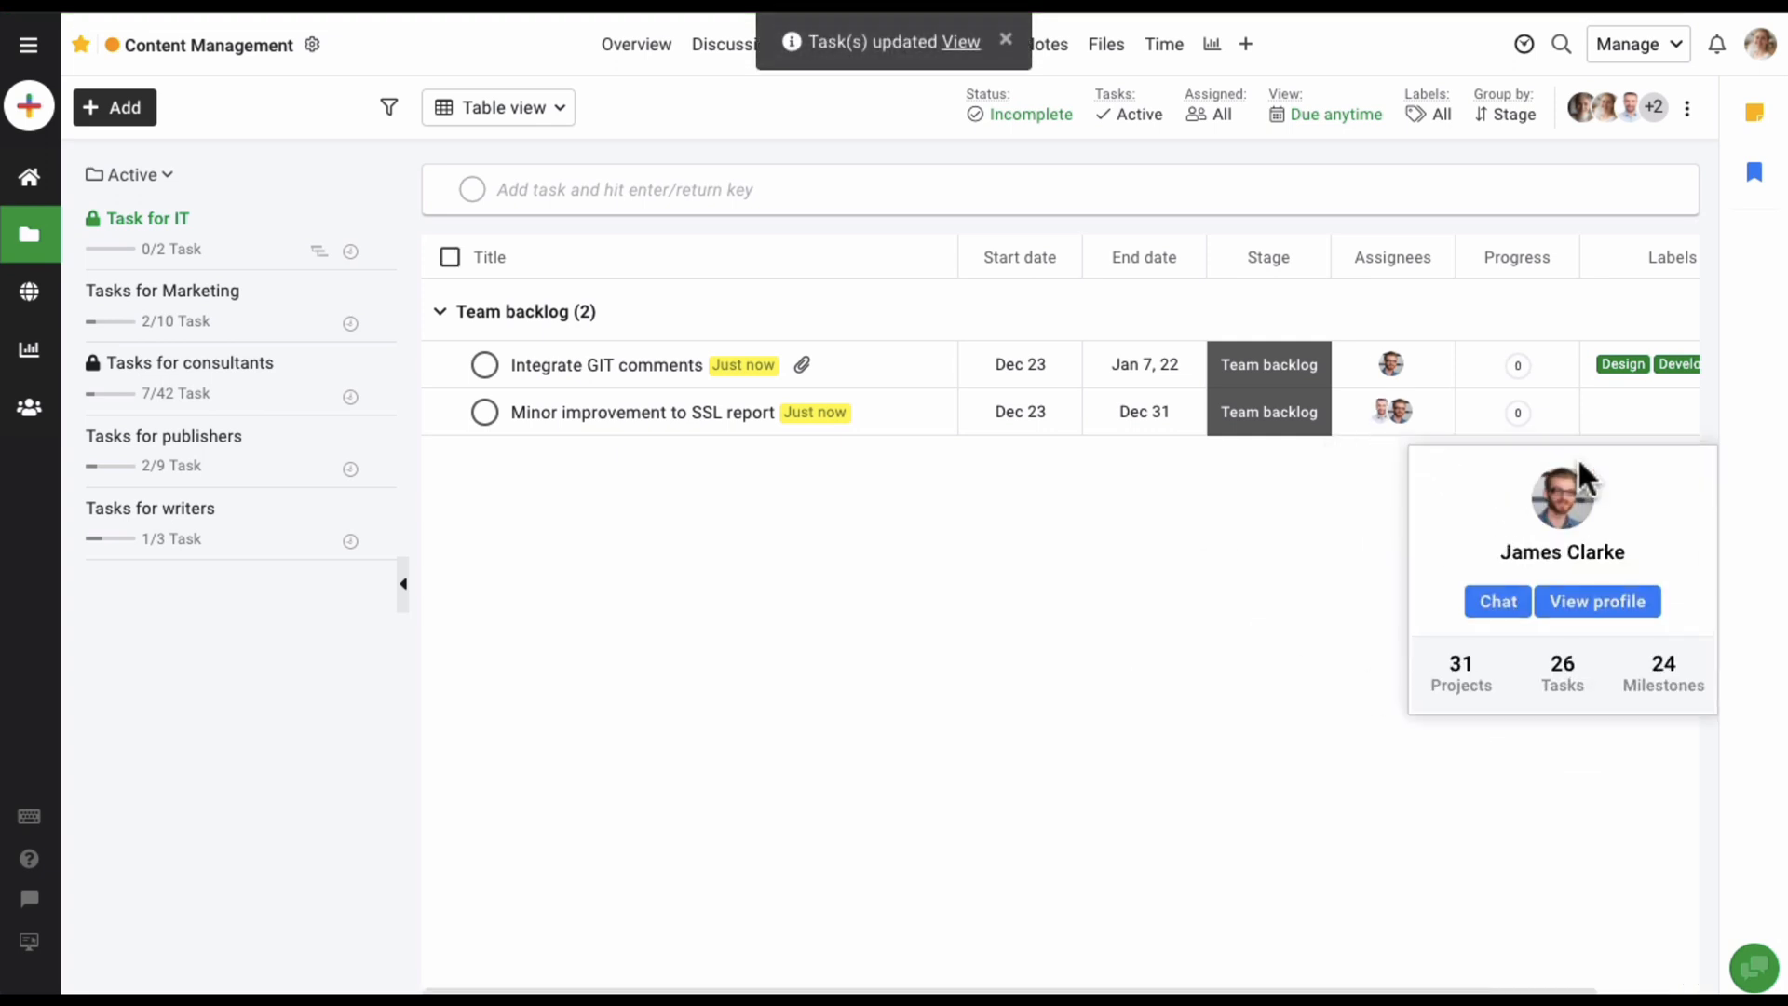
# Apply the Enhancement label to the "Minor improvement to SSL report" task.
pyautogui.hscroll(2, 1658, 433)
pyautogui.click(1653, 418)
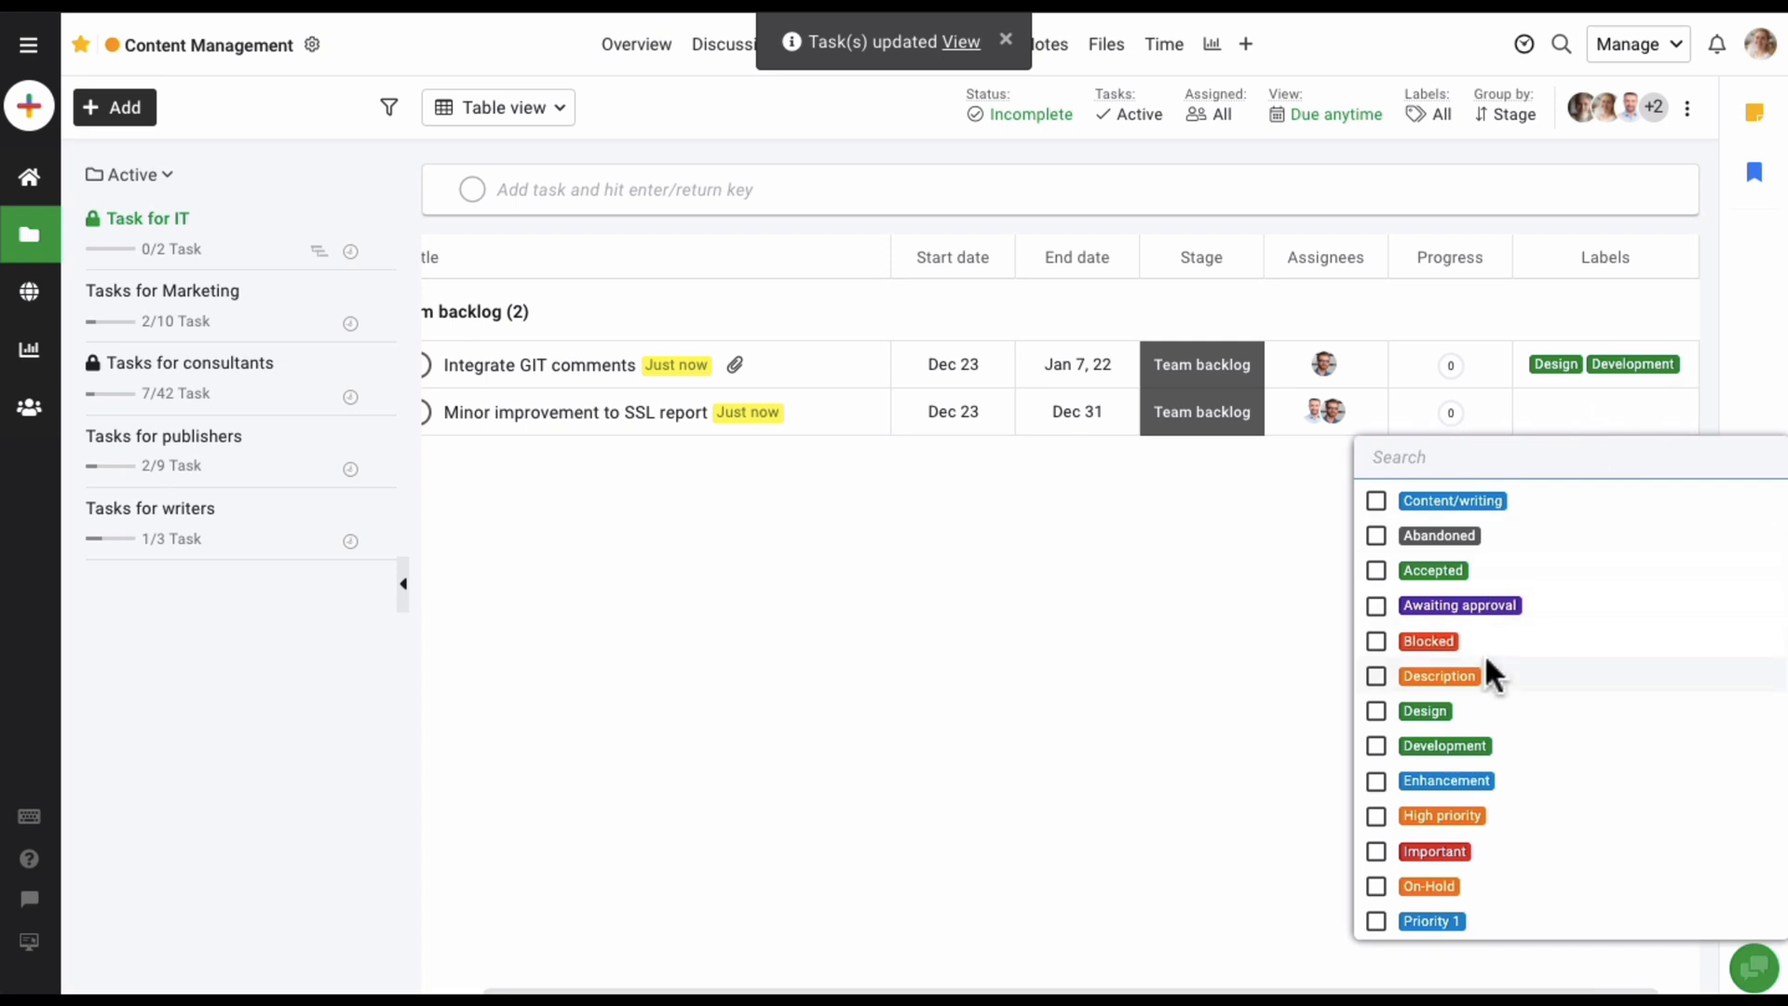
pyautogui.click(1473, 779)
pyautogui.click(1241, 685)
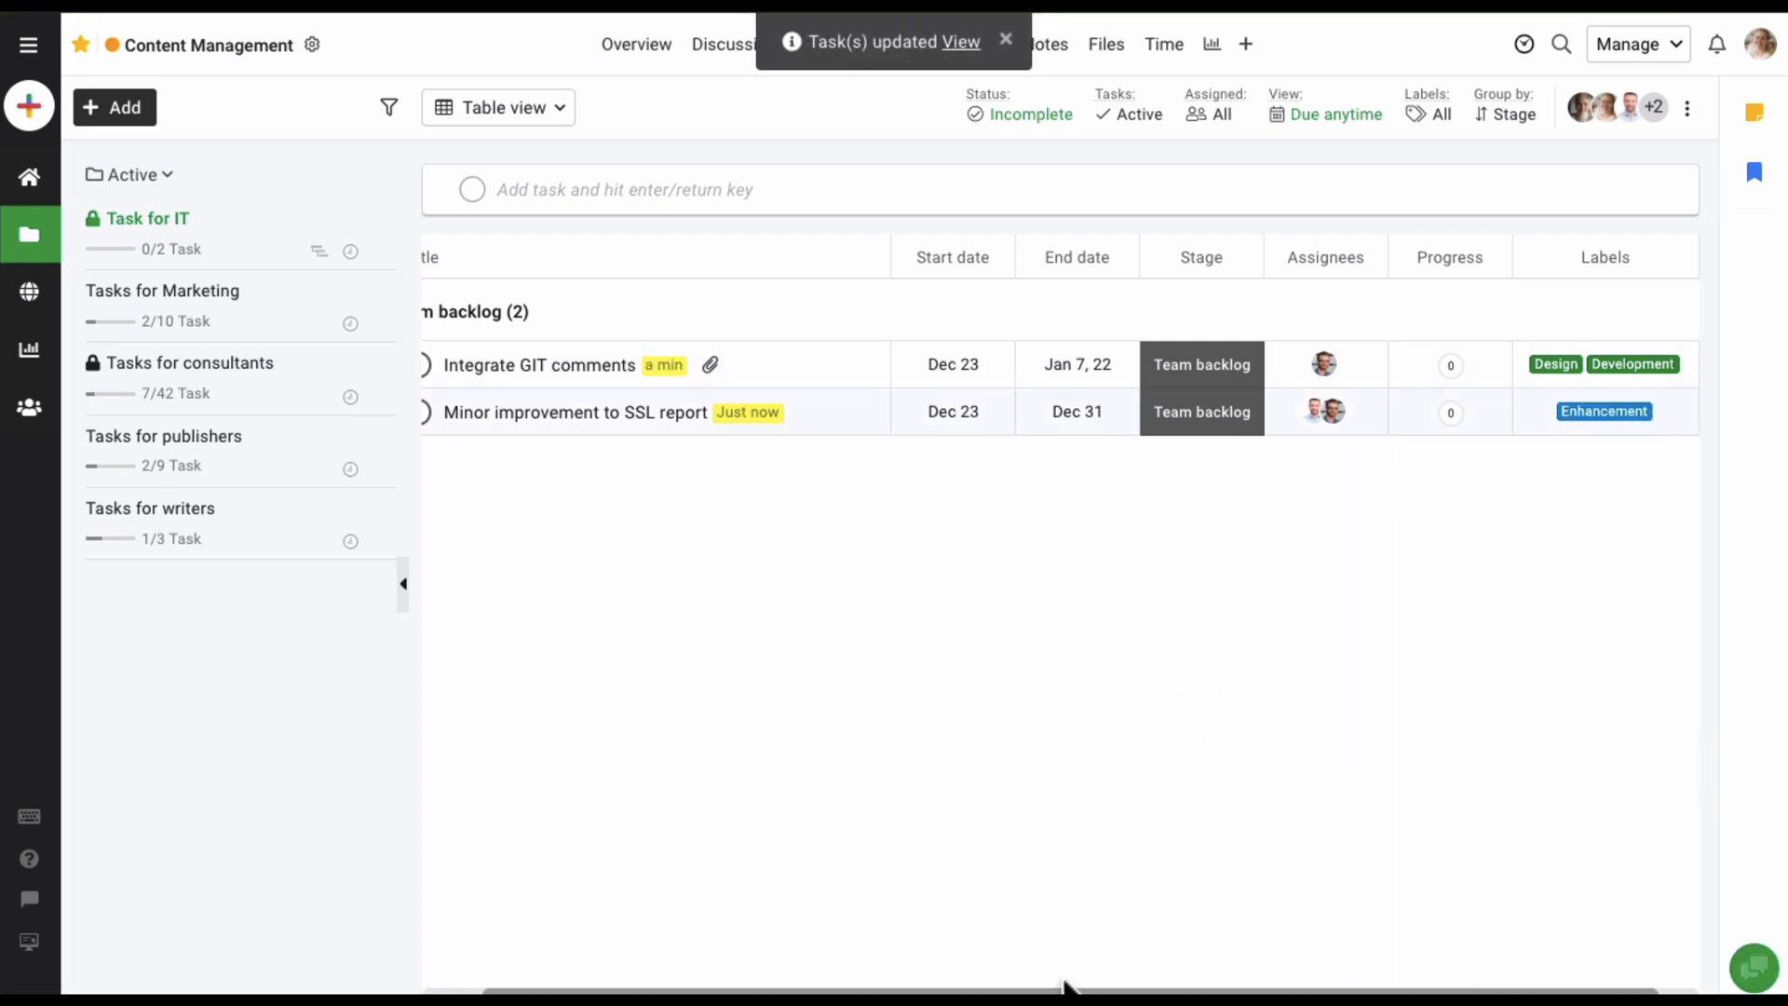
pyautogui.moveTo(1067, 990); pyautogui.dragTo(1006, 987)
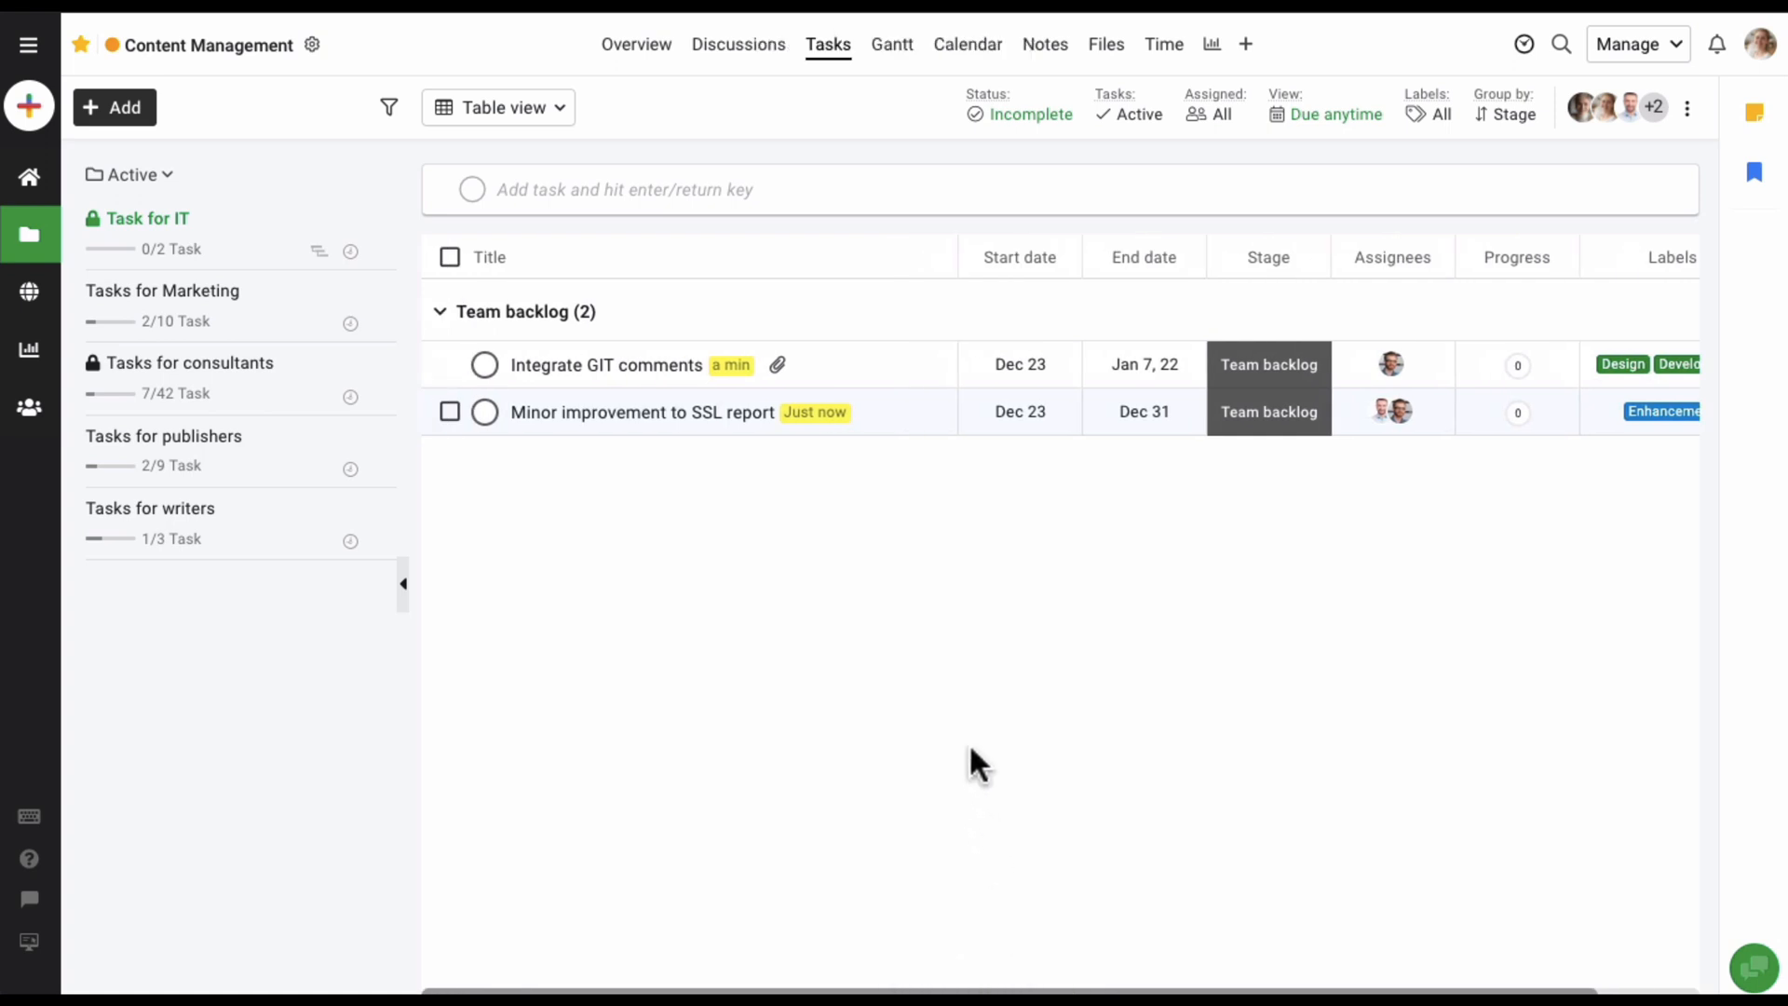
# Open the Tasks for Marketing list and sort its tasks by start date in descending order.
pyautogui.click(189, 312)
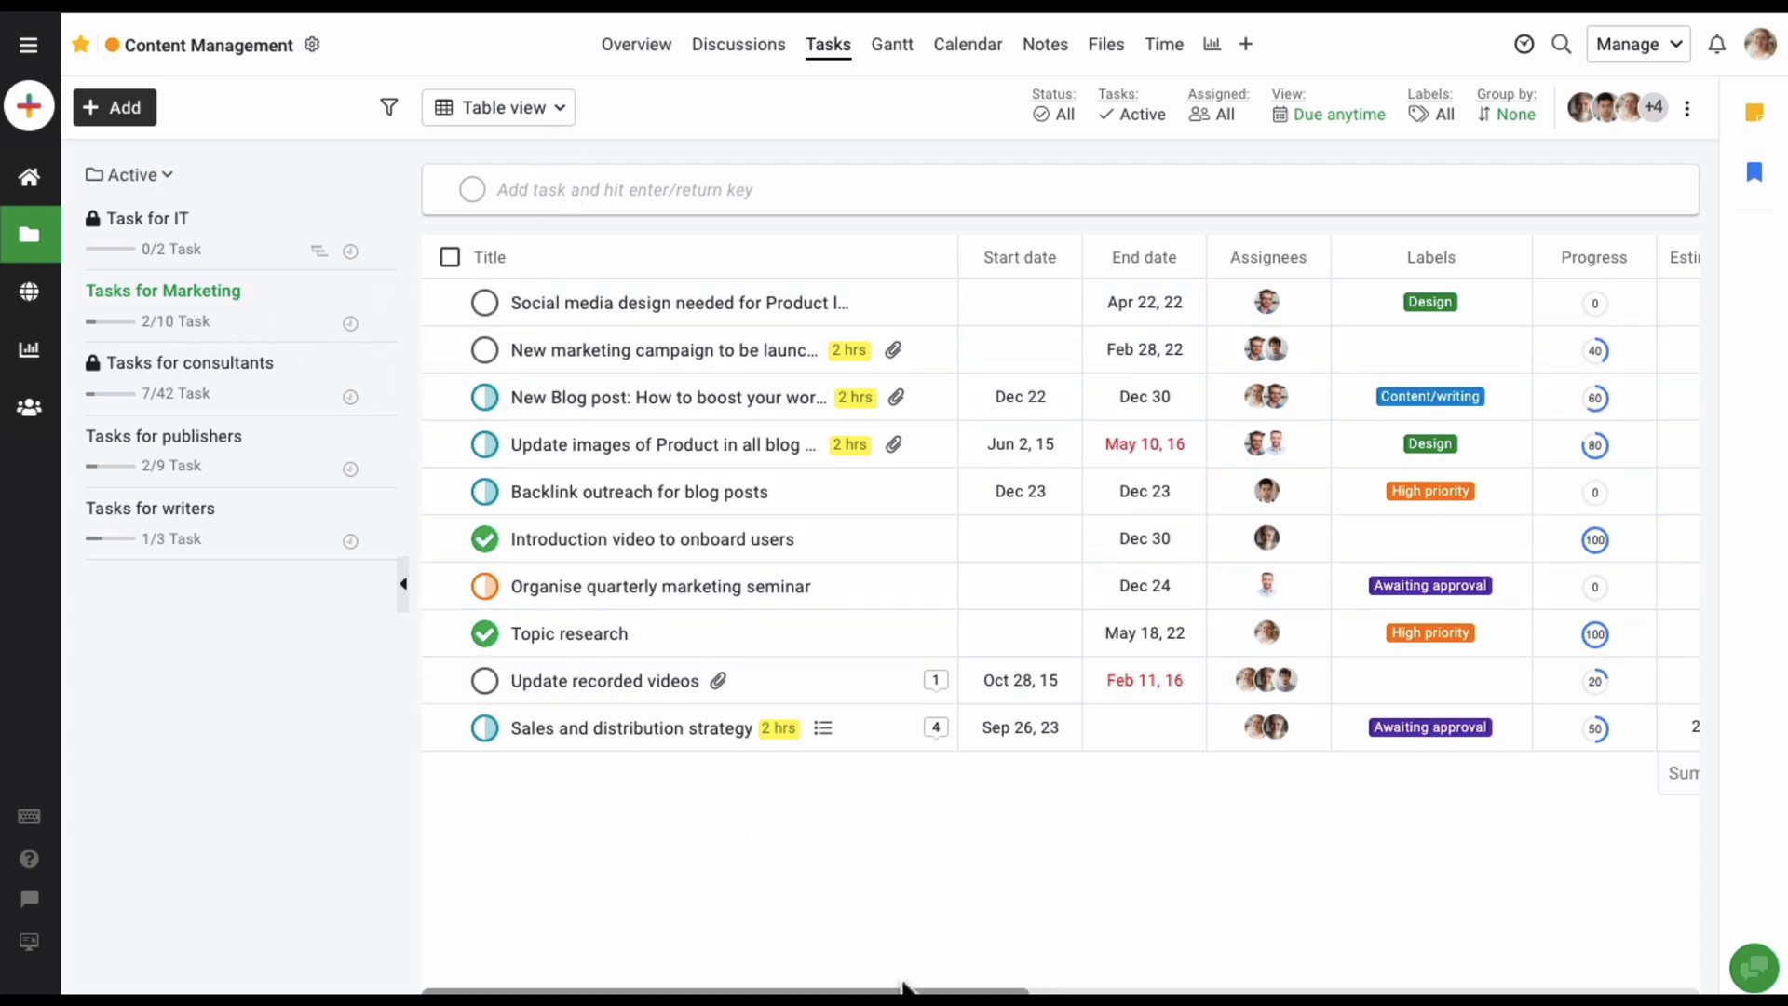
pyautogui.moveTo(910, 990); pyautogui.dragTo(796, 978)
pyautogui.click(1020, 255)
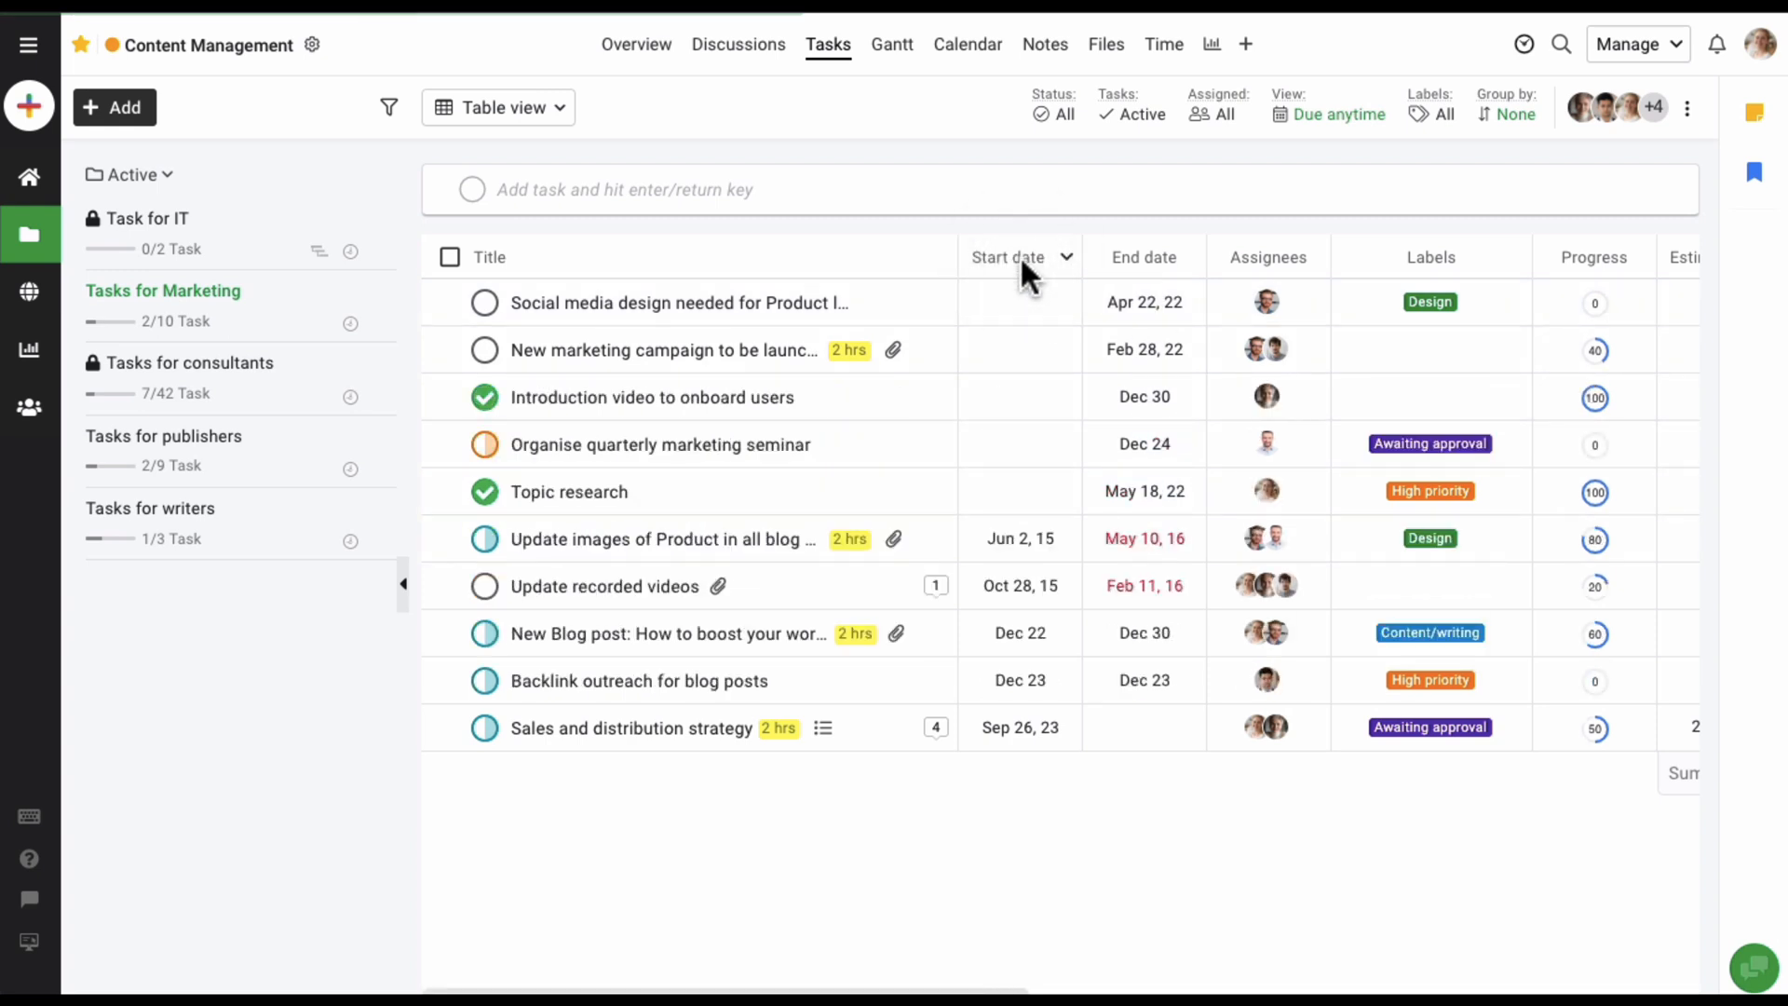
pyautogui.click(1020, 255)
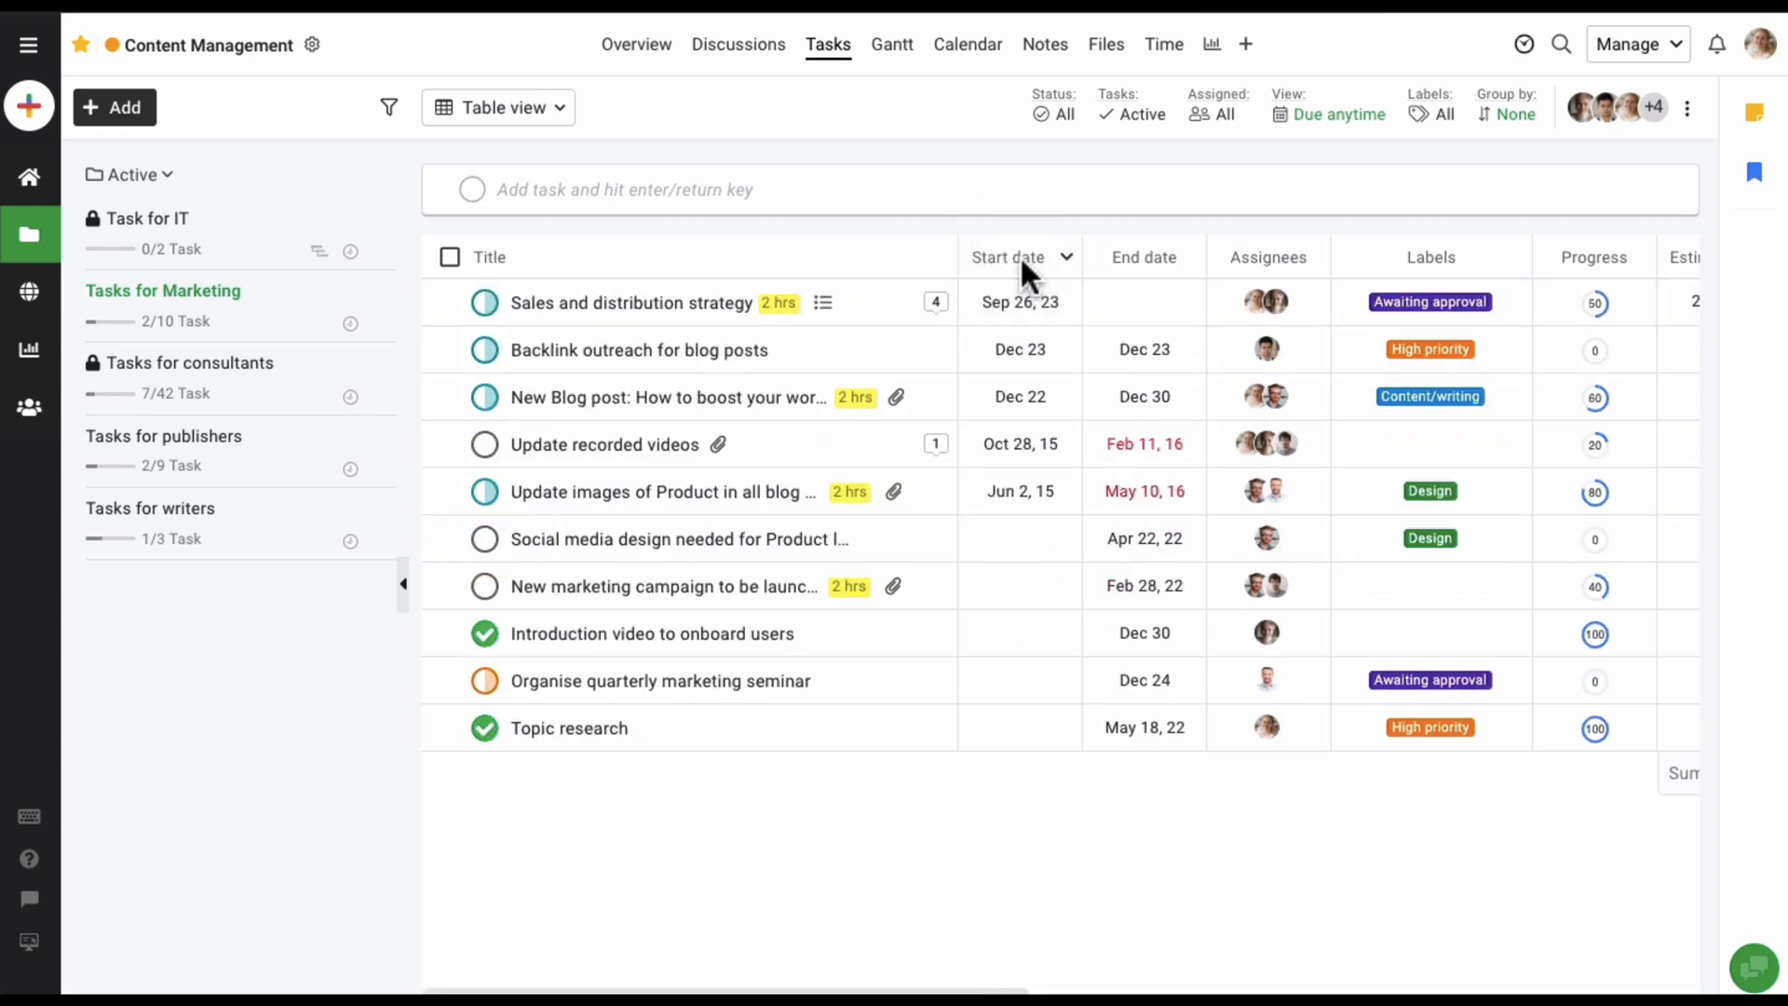
# Sort the marketing tasks by end date in descending order and check the End date column's options.
pyautogui.click(1137, 253)
pyautogui.click(1136, 253)
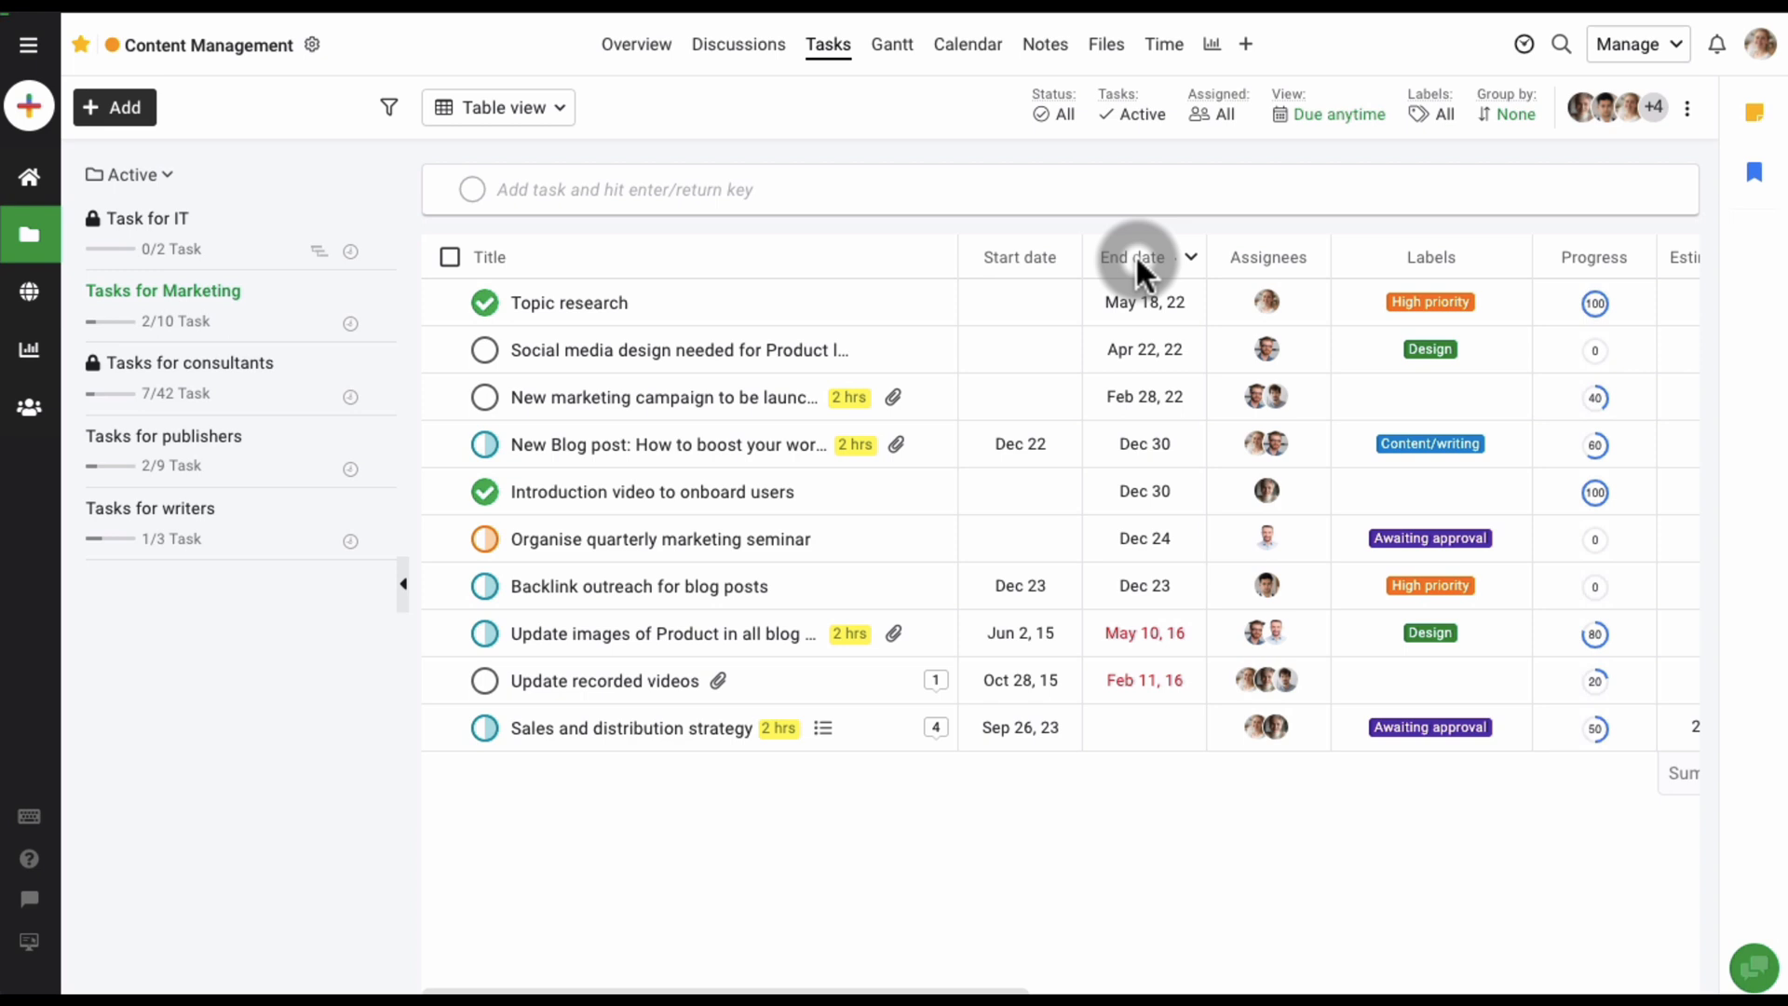
pyautogui.click(1191, 258)
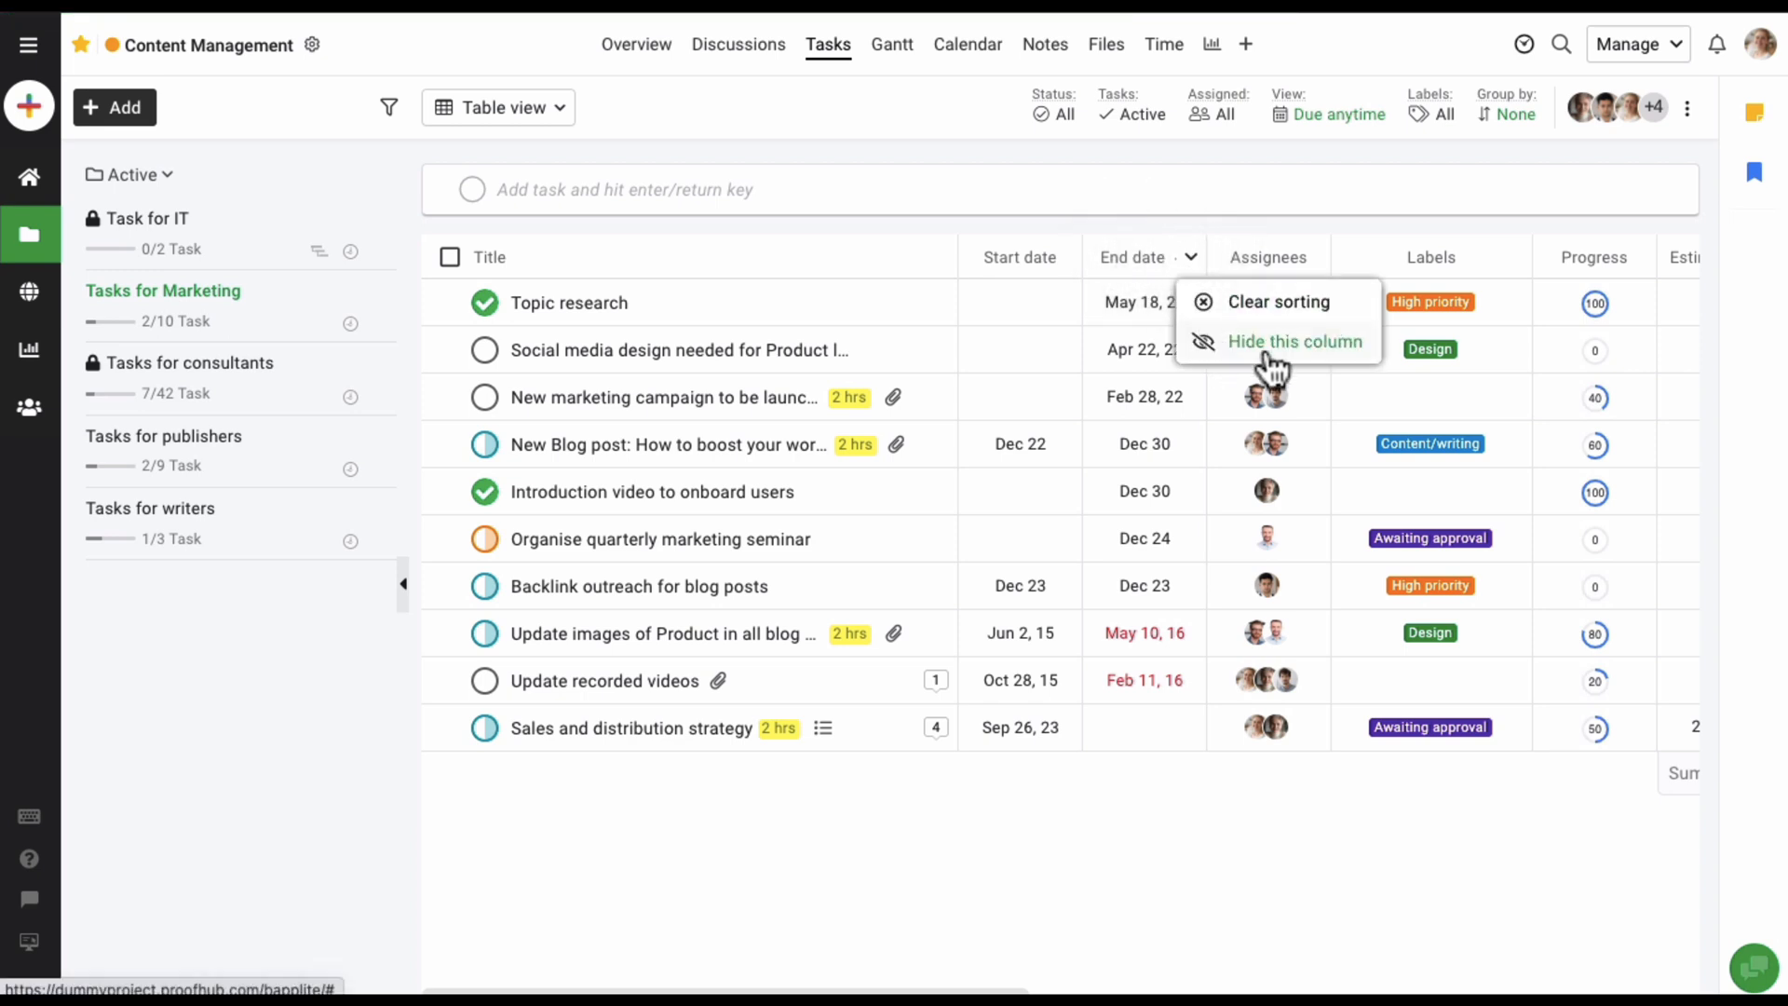
pyautogui.click(974, 807)
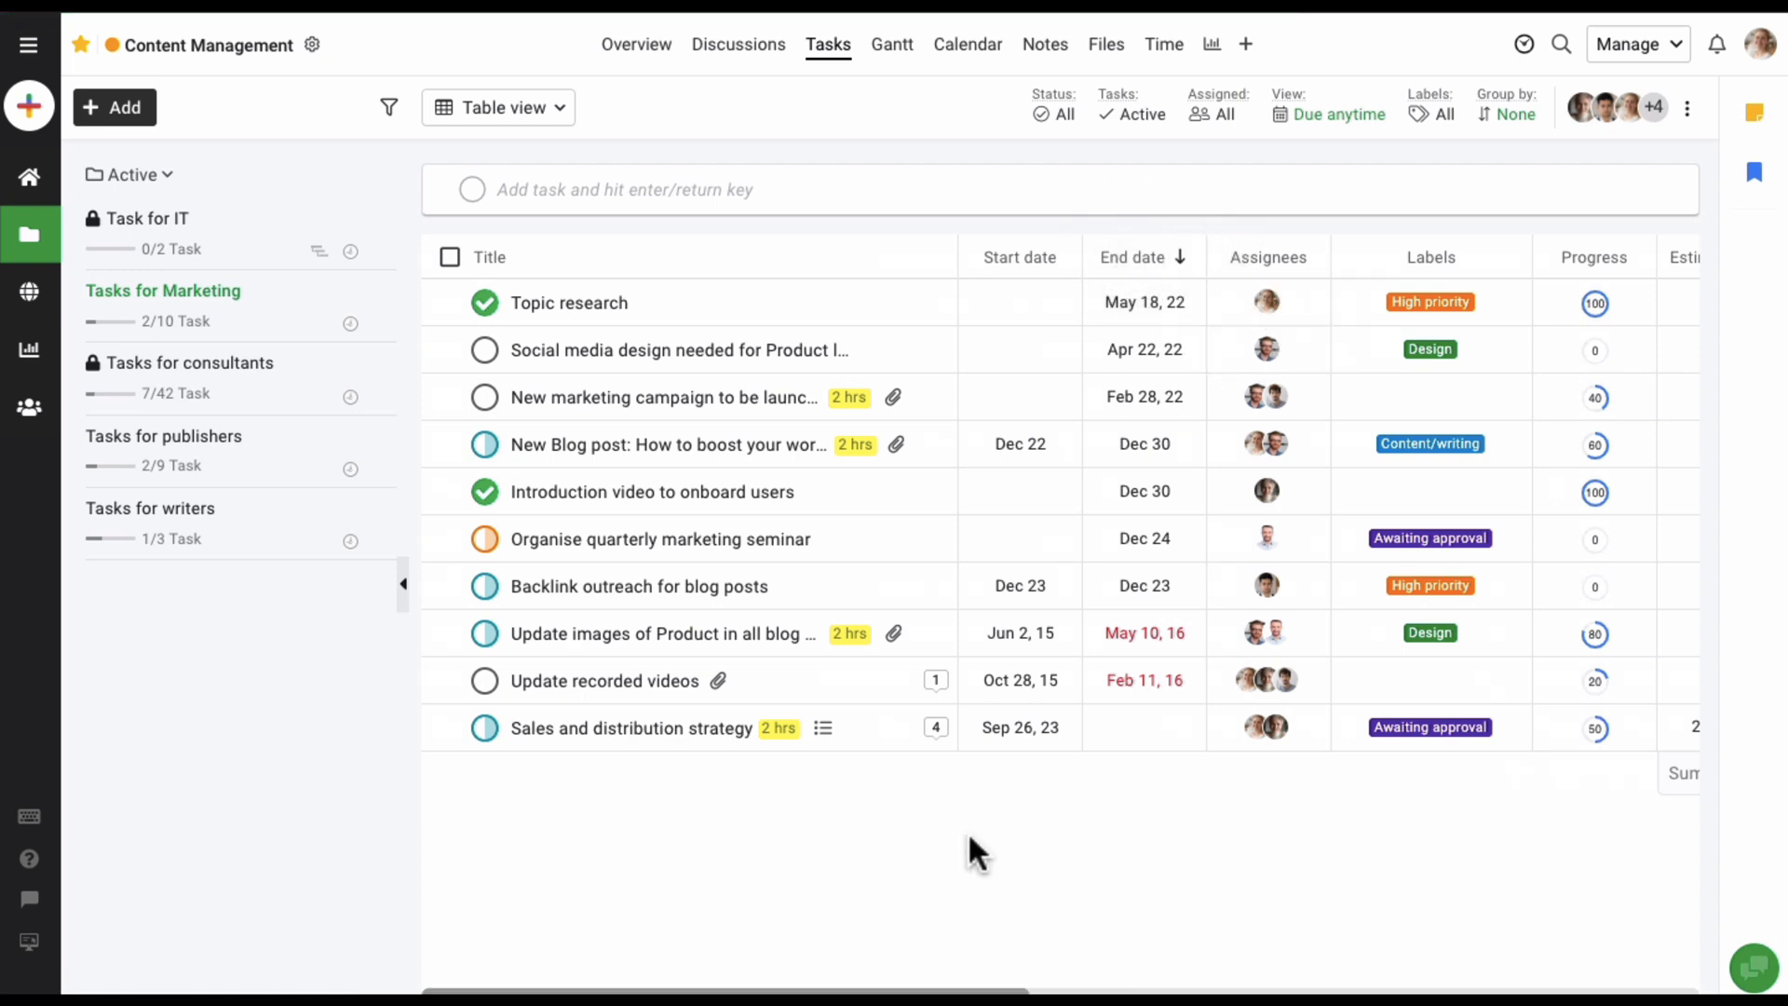
# Examine the calculation options for the Cost column's summary and the choices in the assignee filter.
pyautogui.moveTo(969, 985); pyautogui.dragTo(1358, 988)
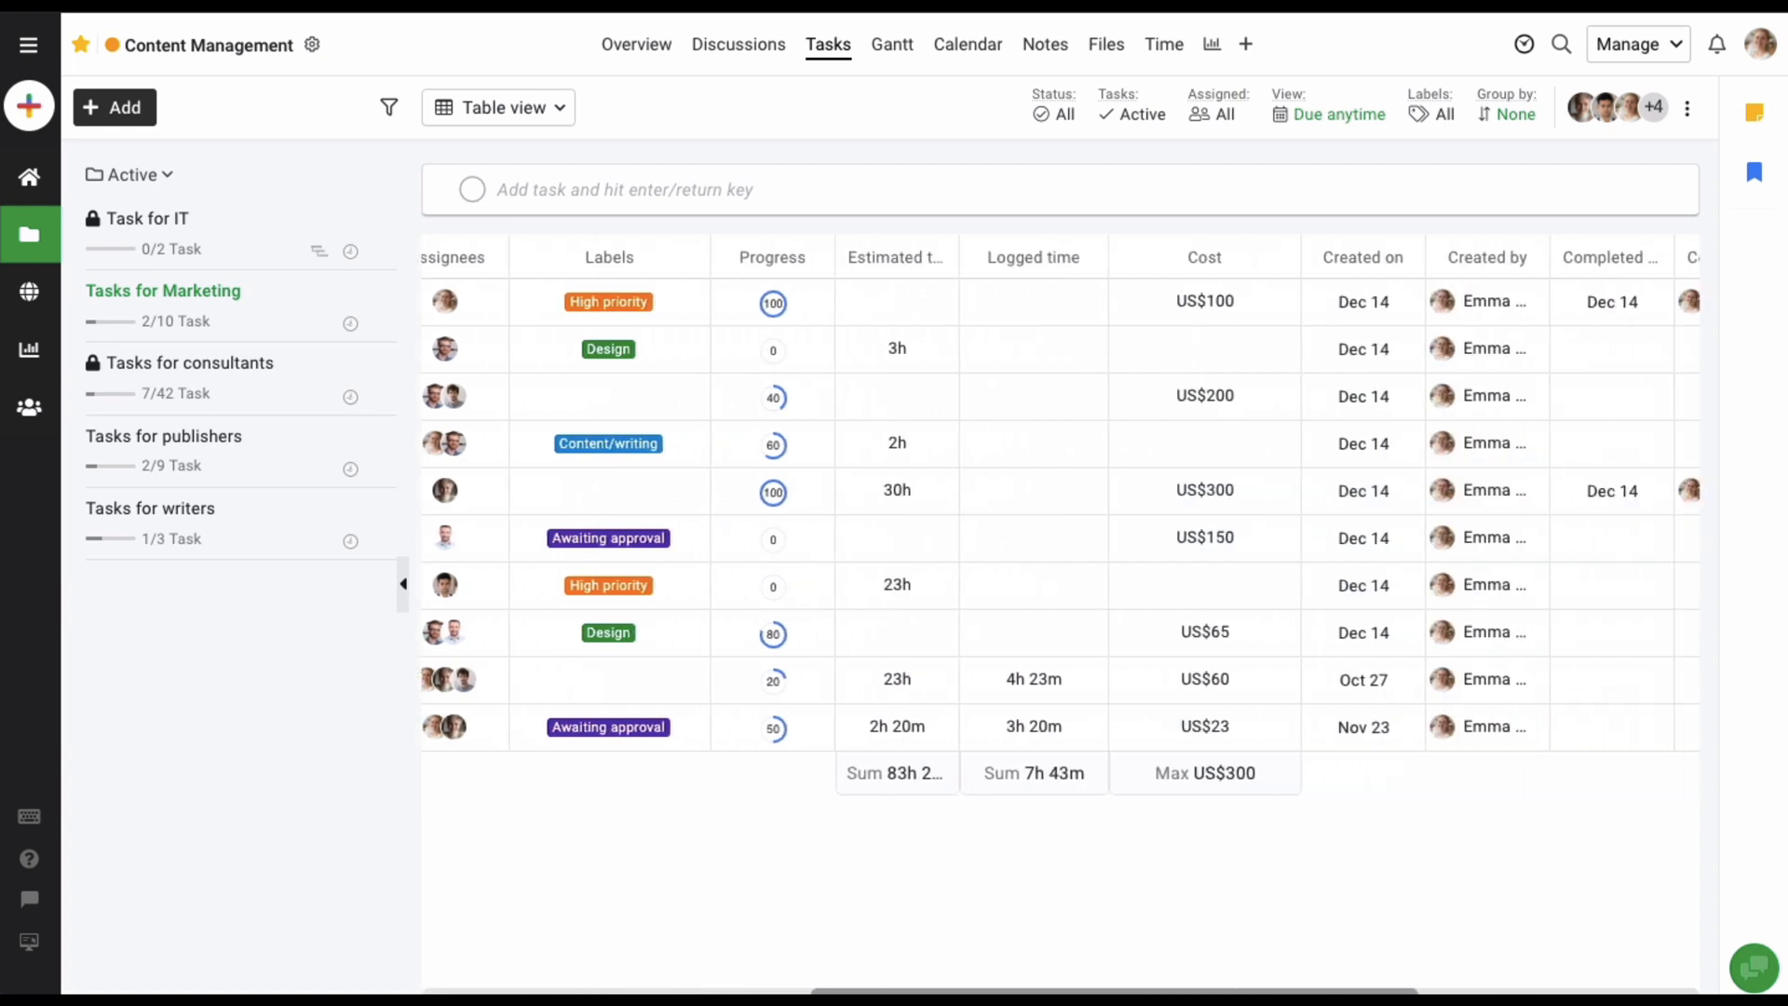
pyautogui.click(1216, 783)
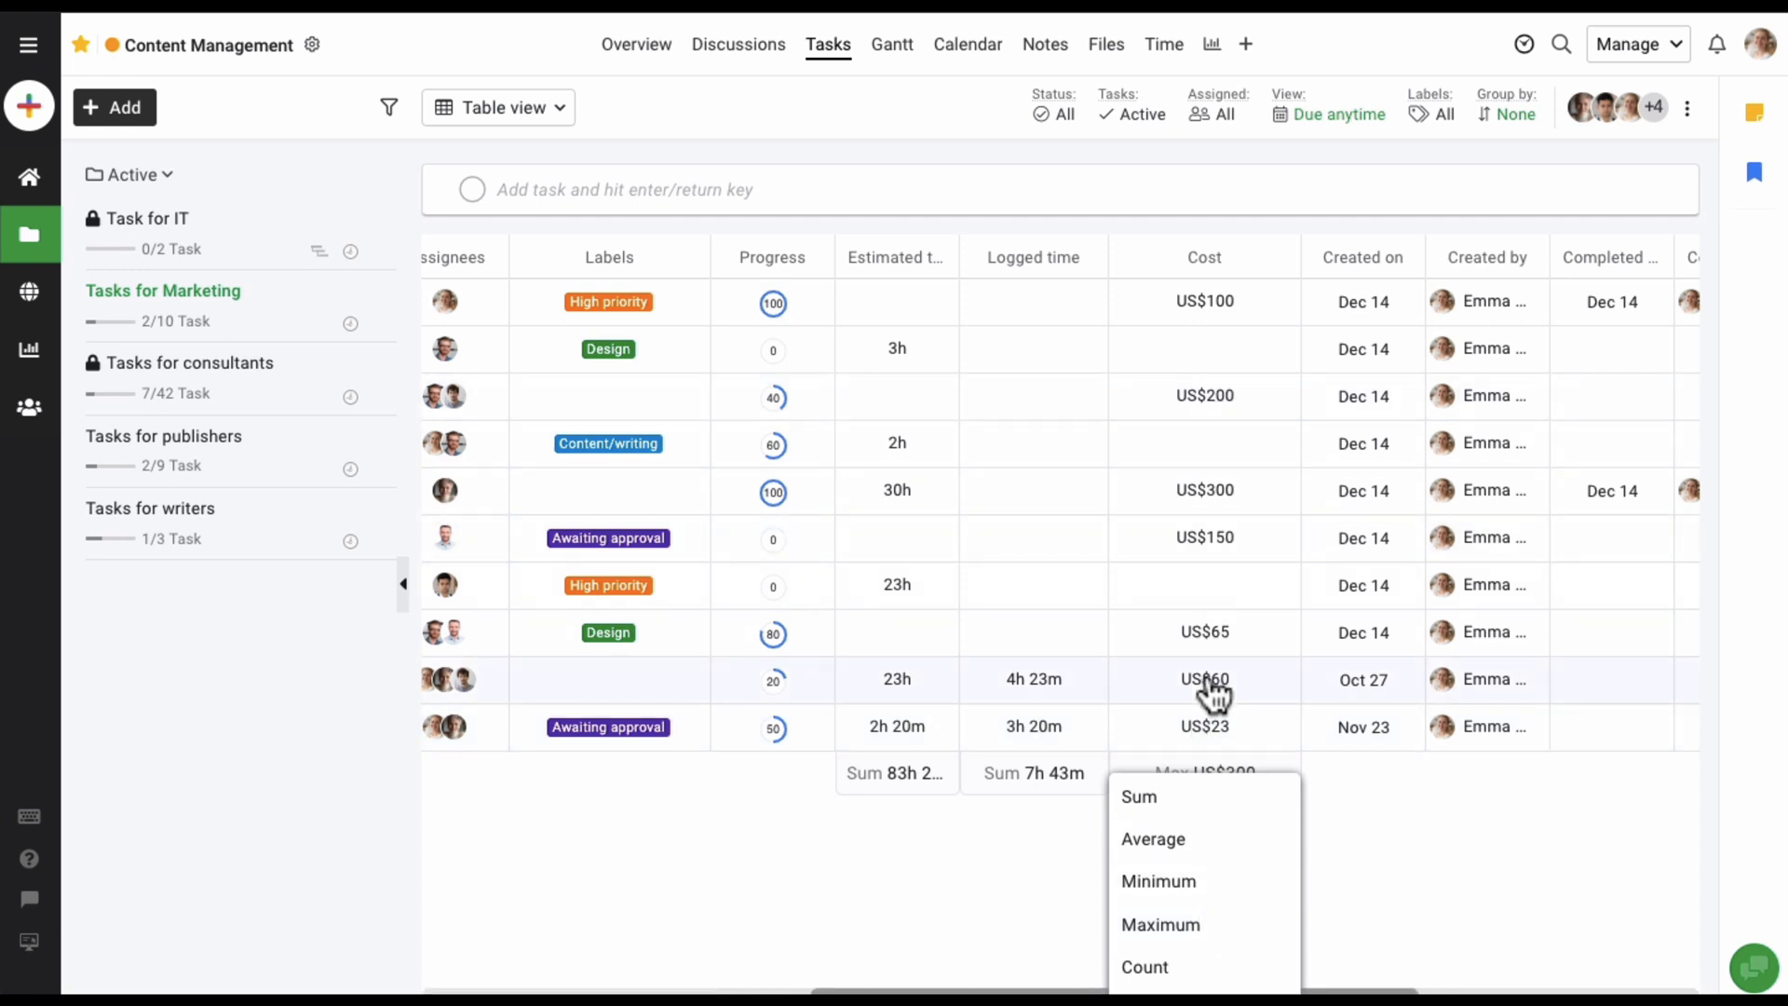
pyautogui.click(1316, 840)
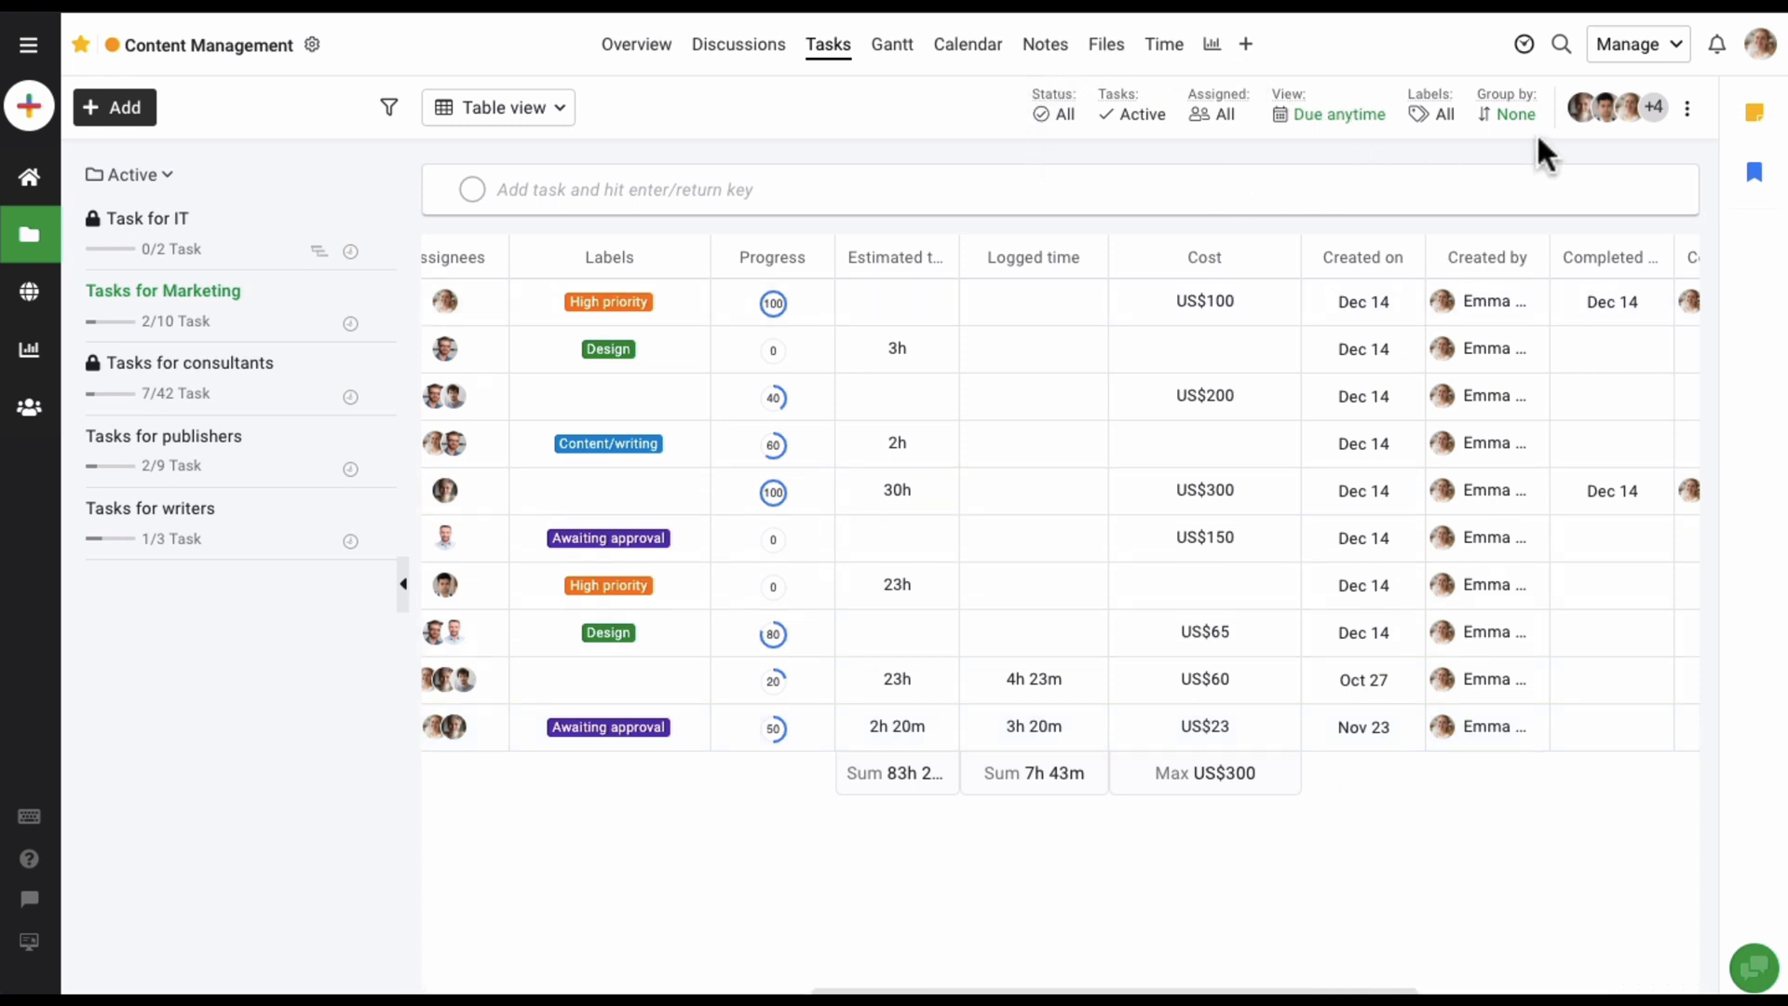
pyautogui.click(1224, 116)
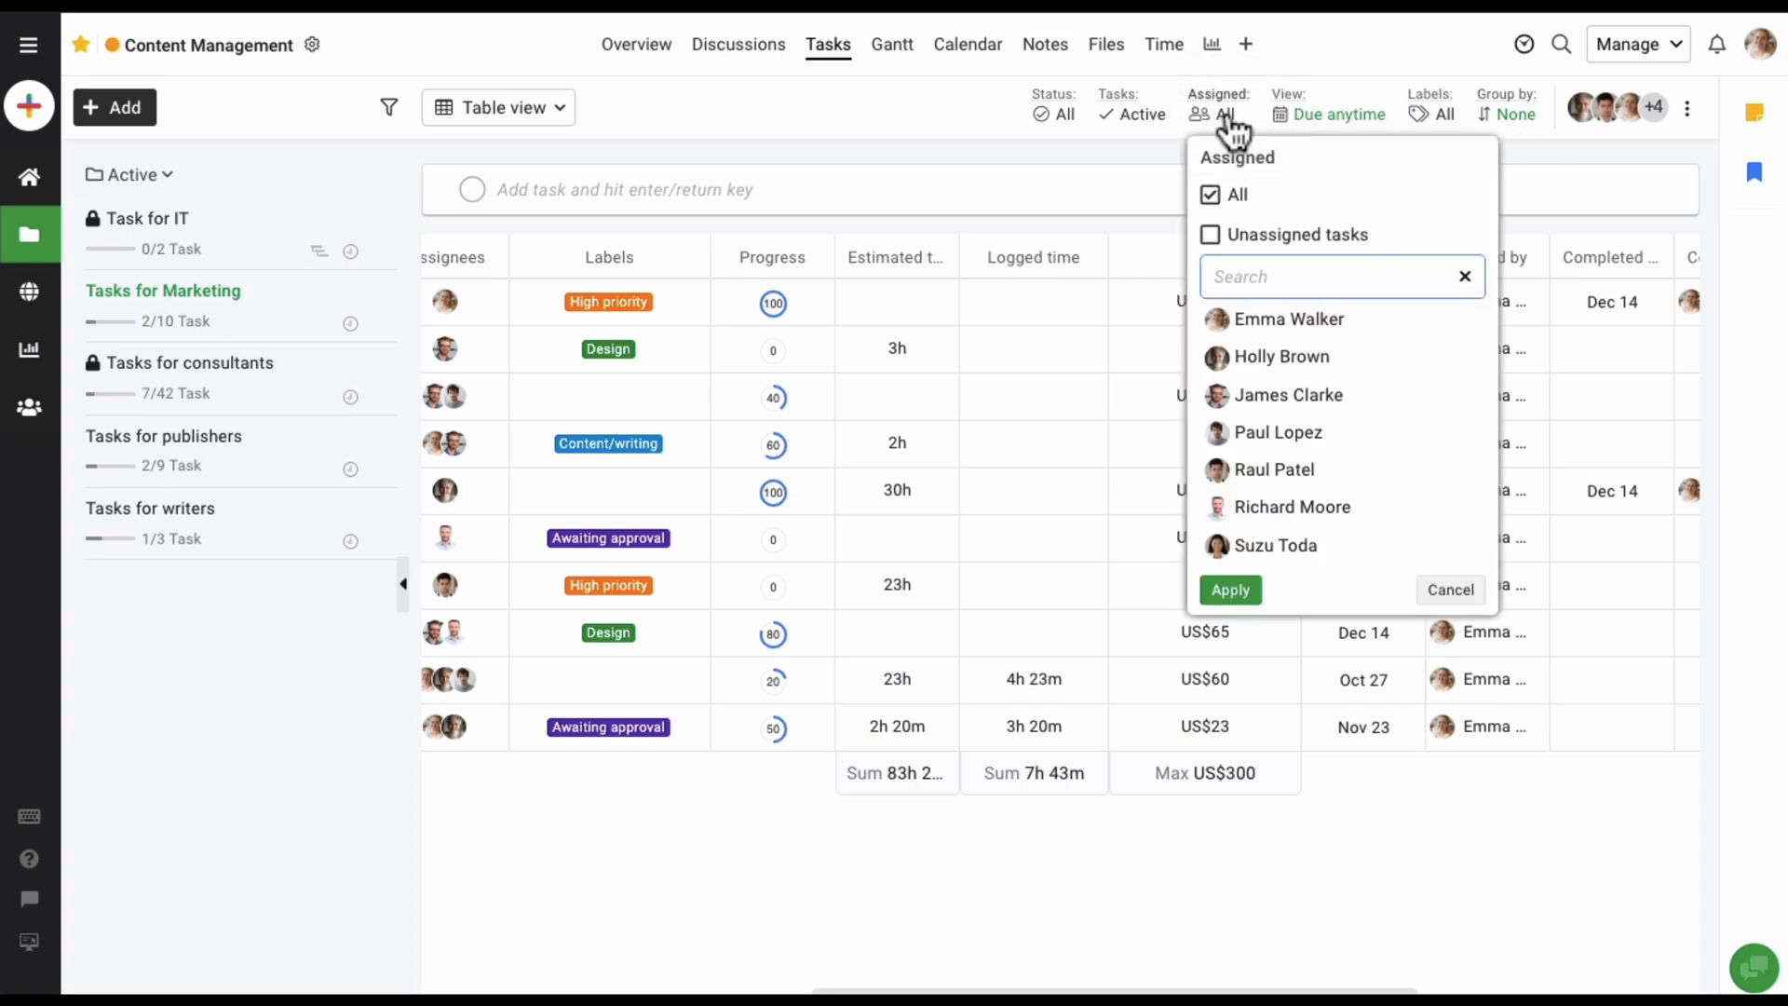
pyautogui.click(1366, 72)
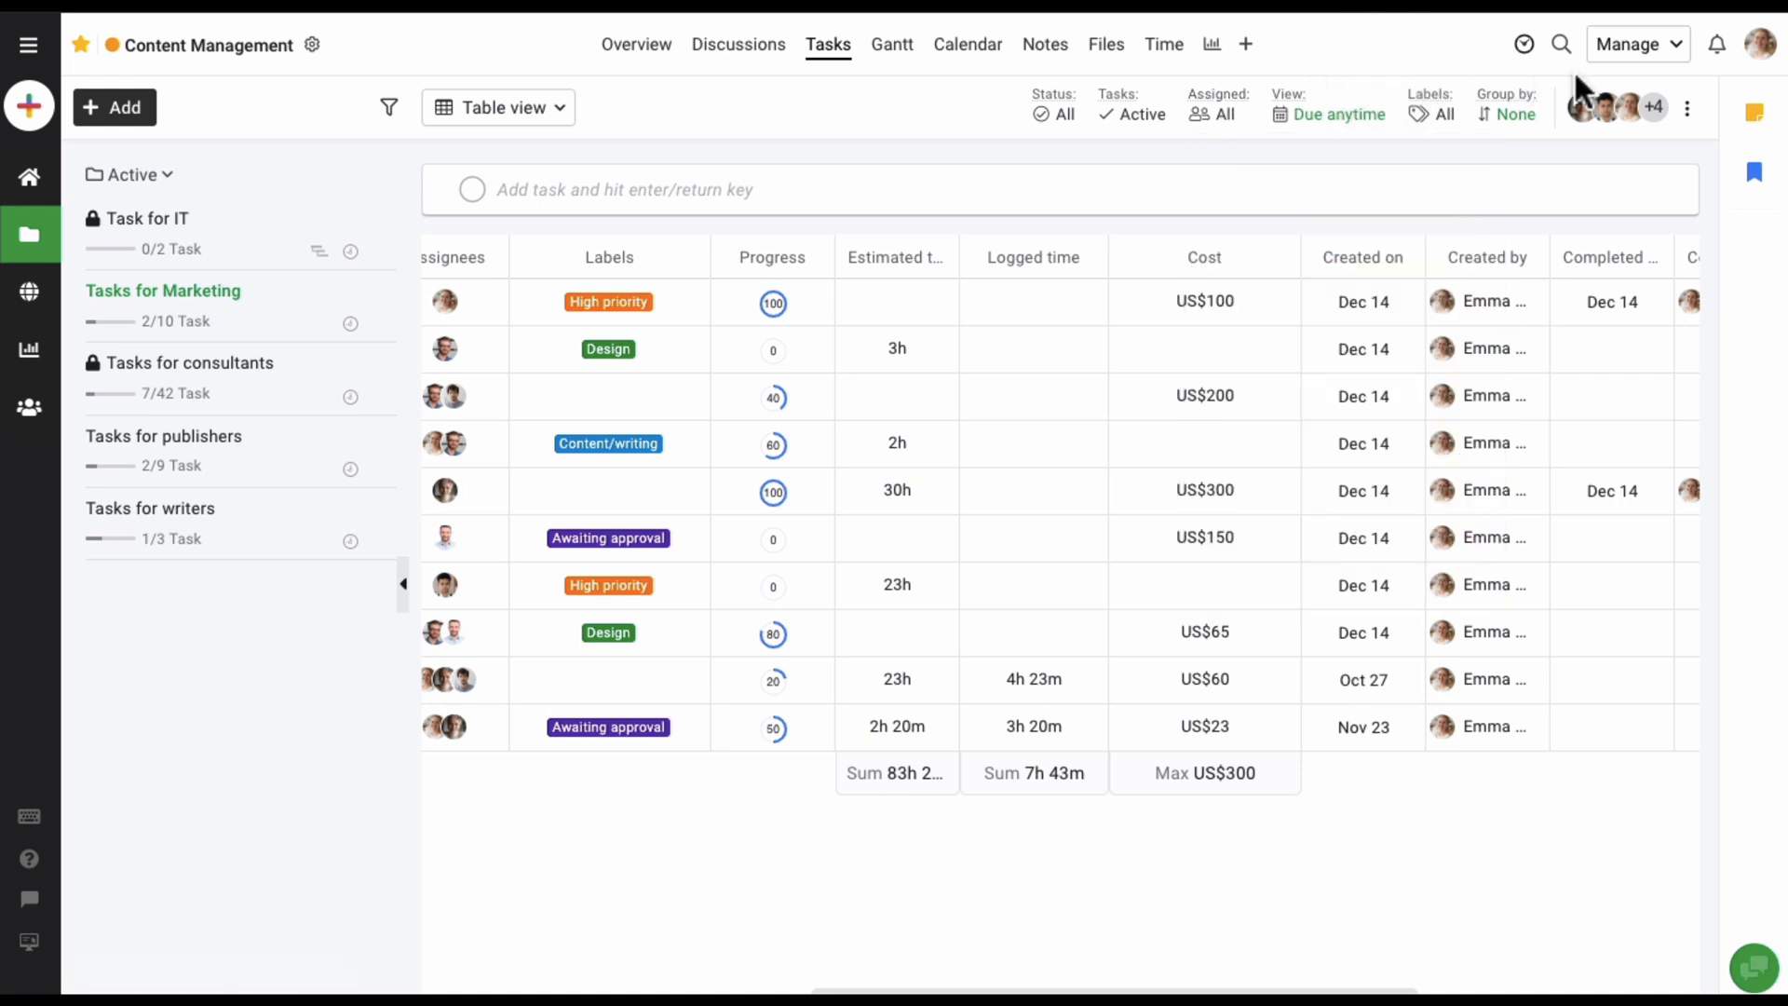
# Open the additional options for the Tasks for Marketing table.
pyautogui.click(1687, 108)
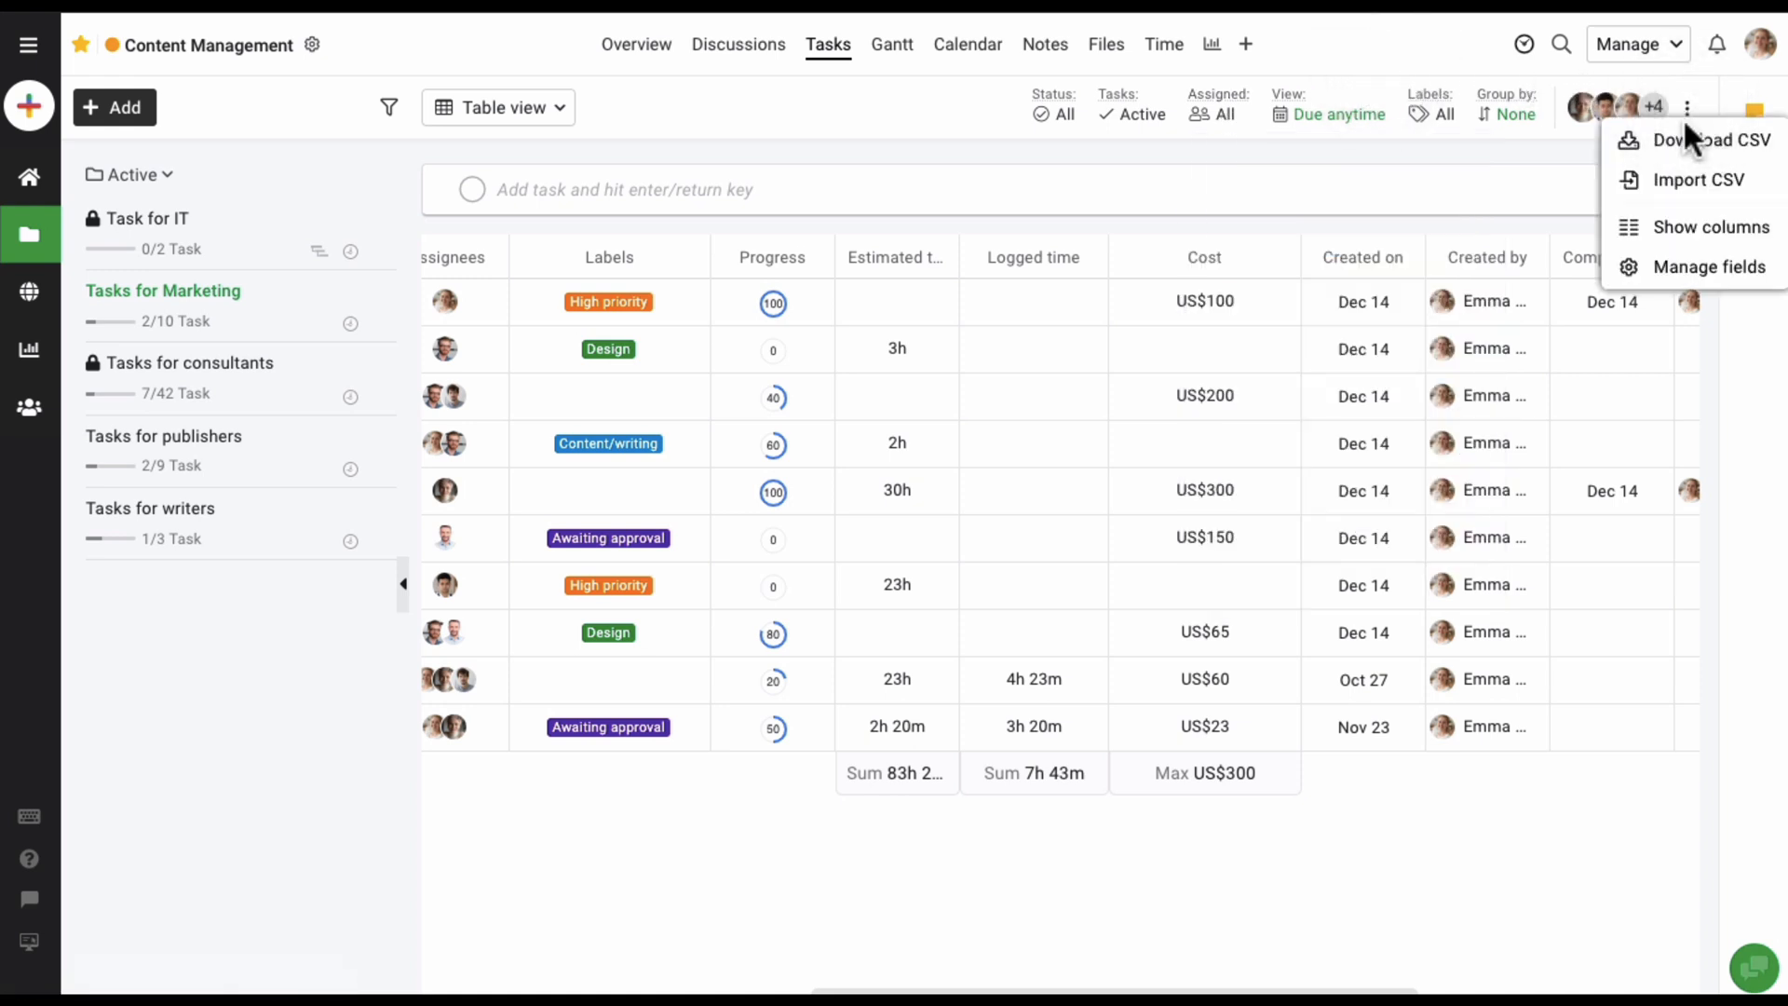